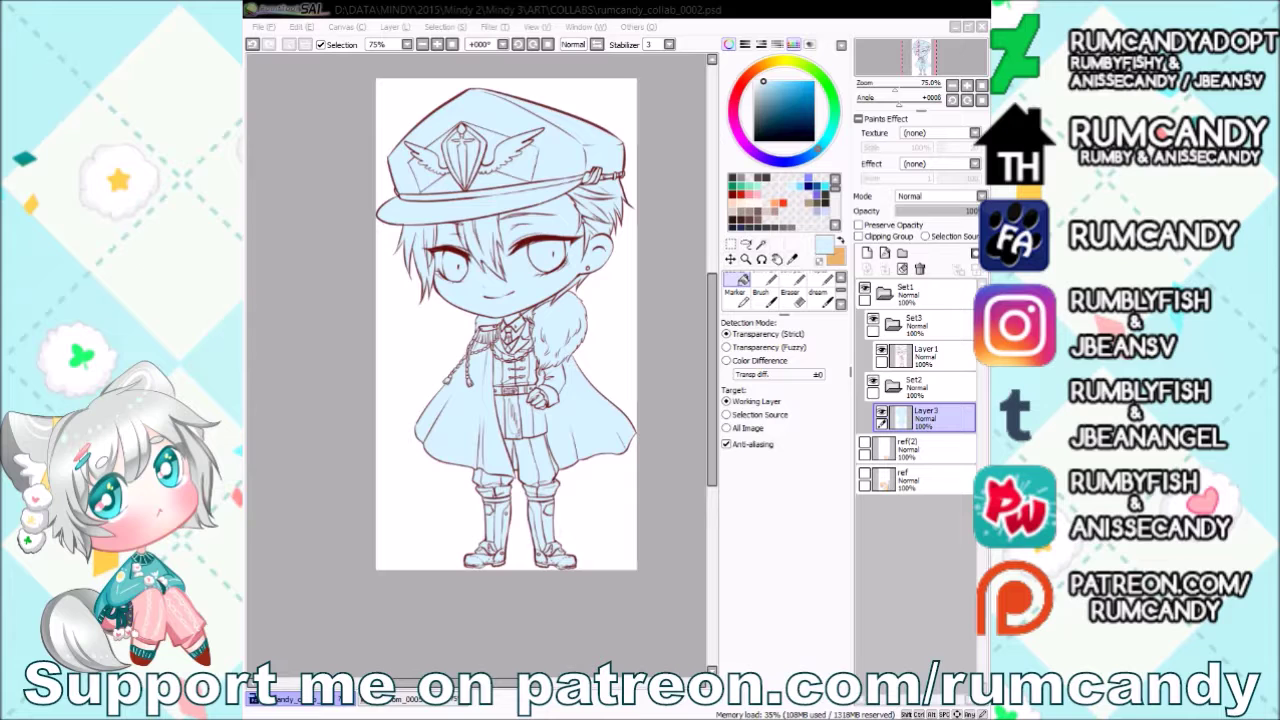
Add a new layer above the light blue base and place it in a new clipped folder.
left_click(866, 253)
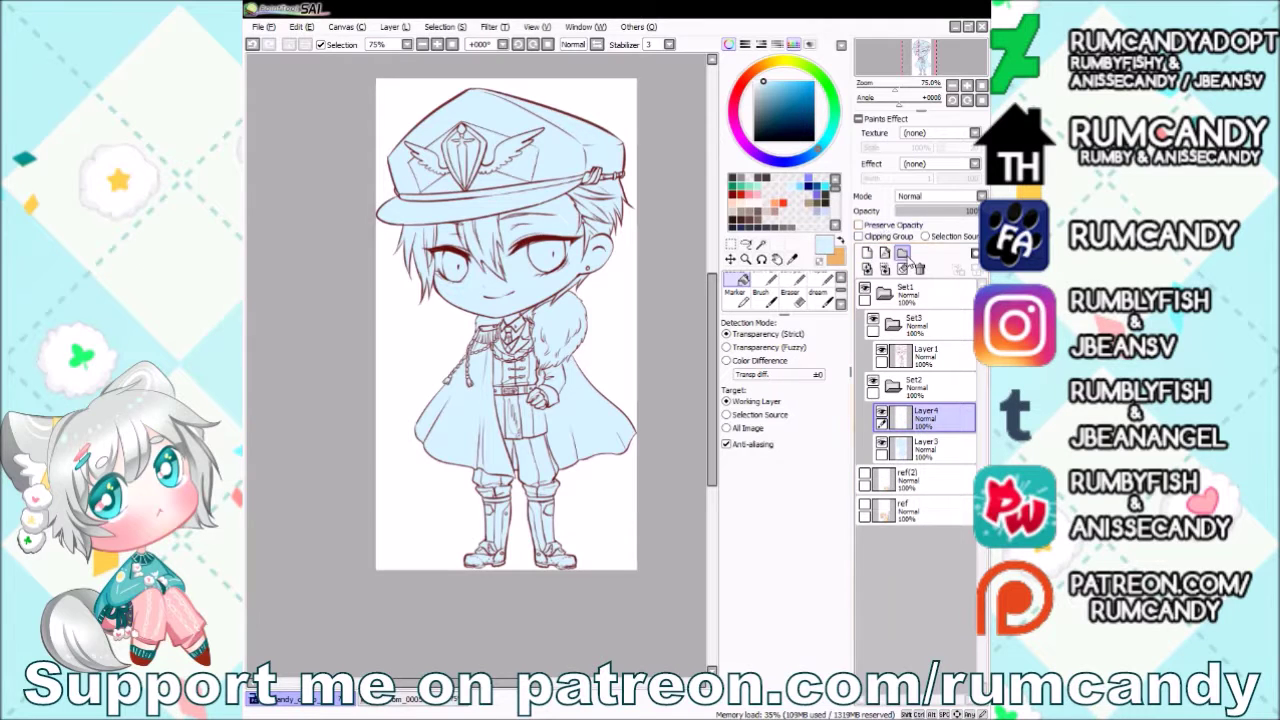
left_click(902, 253)
left_click_drag(940, 458, 935, 428)
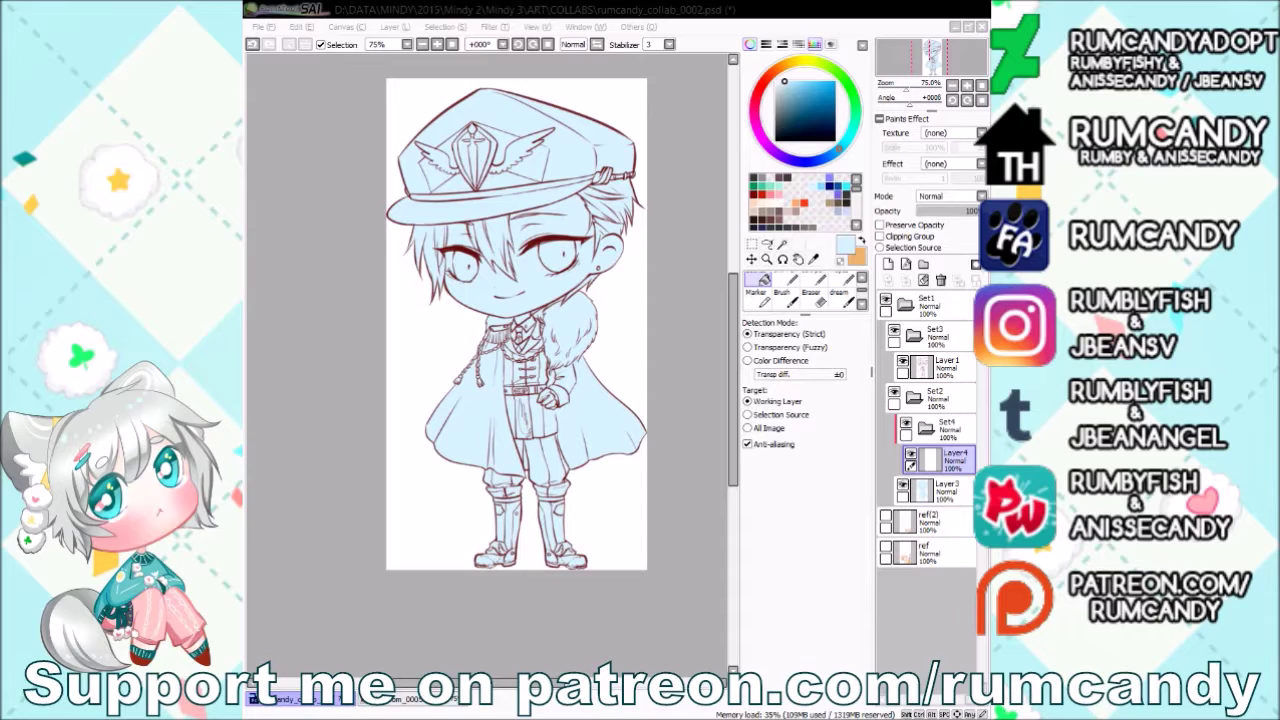
Pick a very pale skin tone and fill the new clipped layer with it using the Bucket.
left_click(812, 258)
left_click(763, 280)
key("ctrl+d")
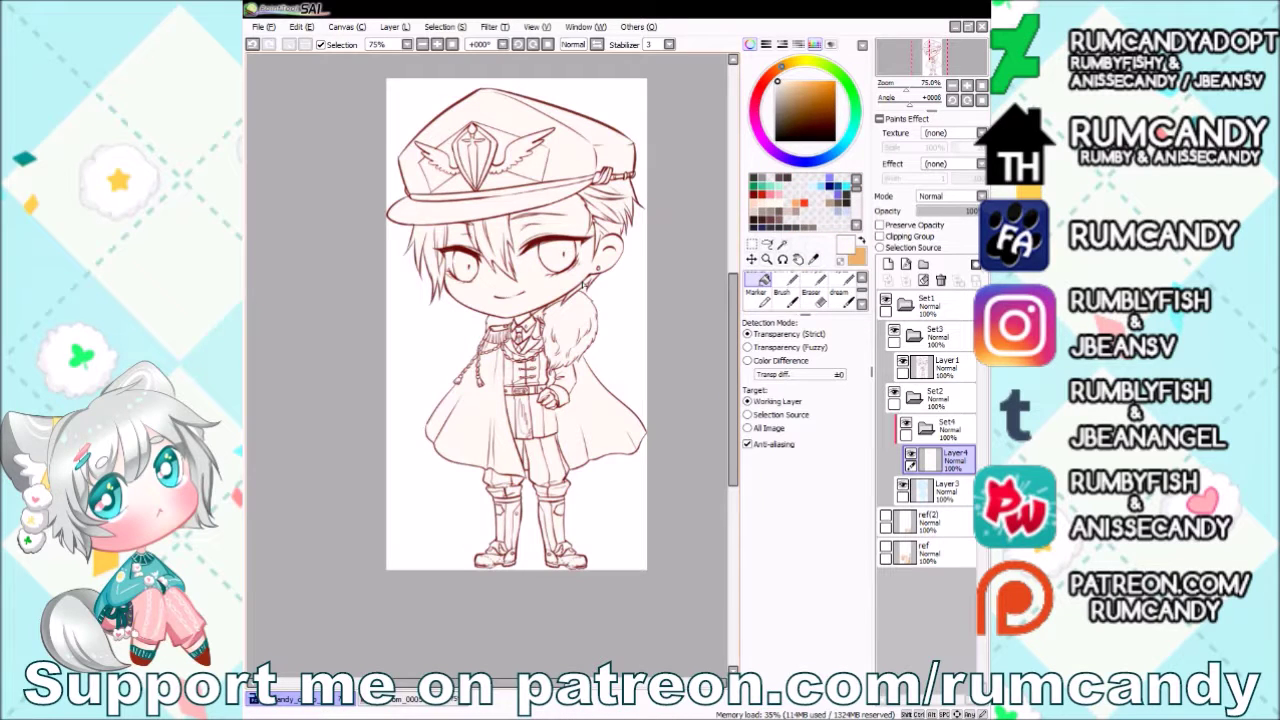
Select the face skin on the line art layer with the Magic Wand.
left_click(946, 365)
left_click(783, 243)
left_click(465, 265)
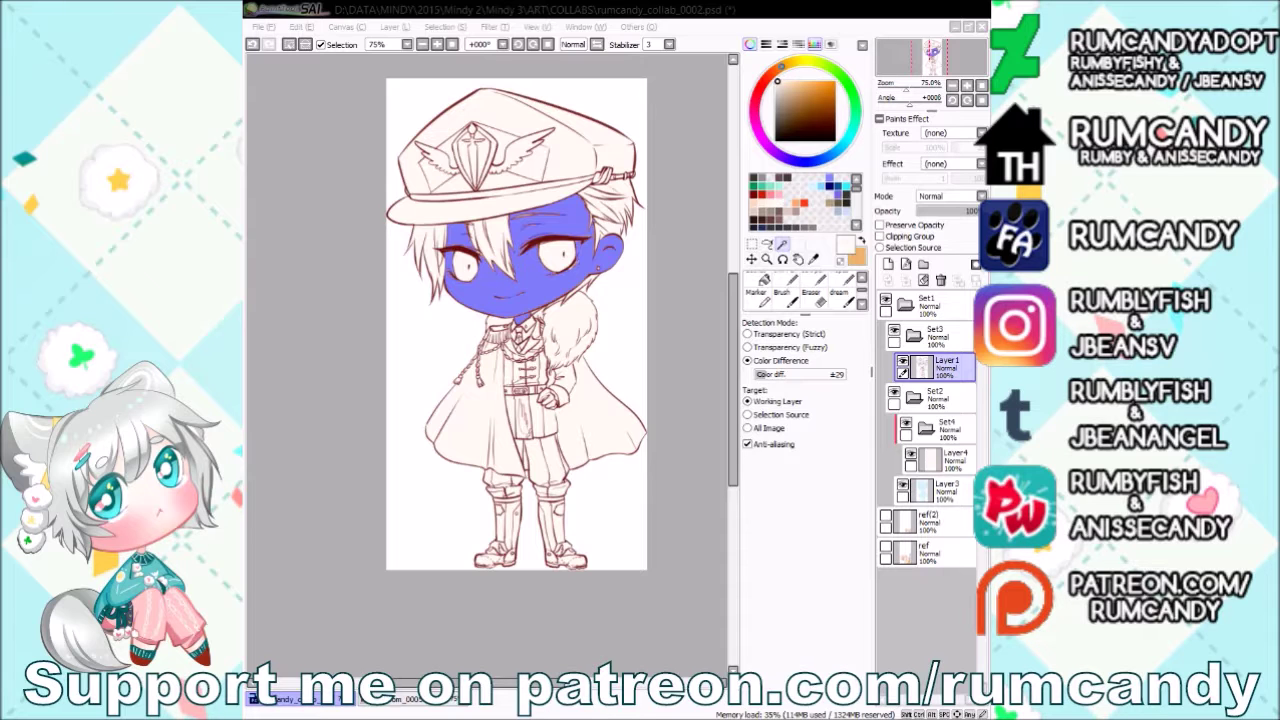
Extend the face selection around the eye beside the bangs and its lashes with the selection pen at size 8.
key("b")
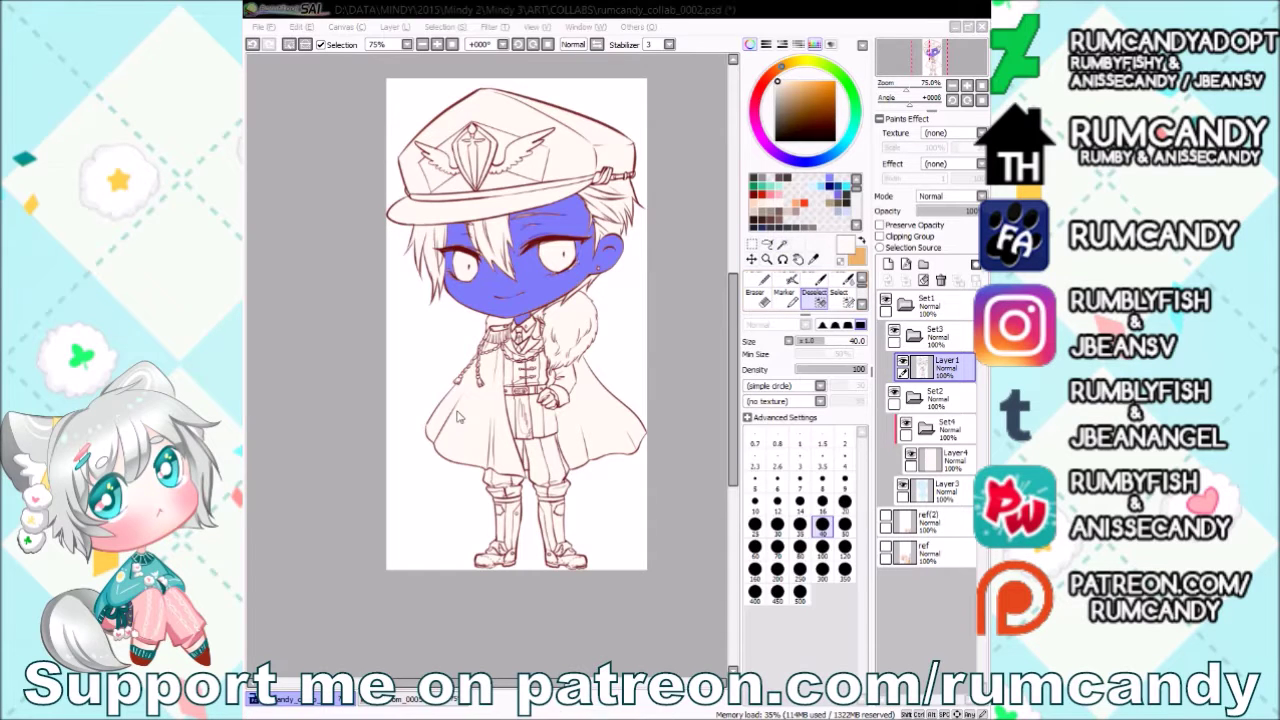
scroll(575, 269, "up", 6)
left_click_drag(529, 361, 420, 368)
scroll(480, 360, "up", 4)
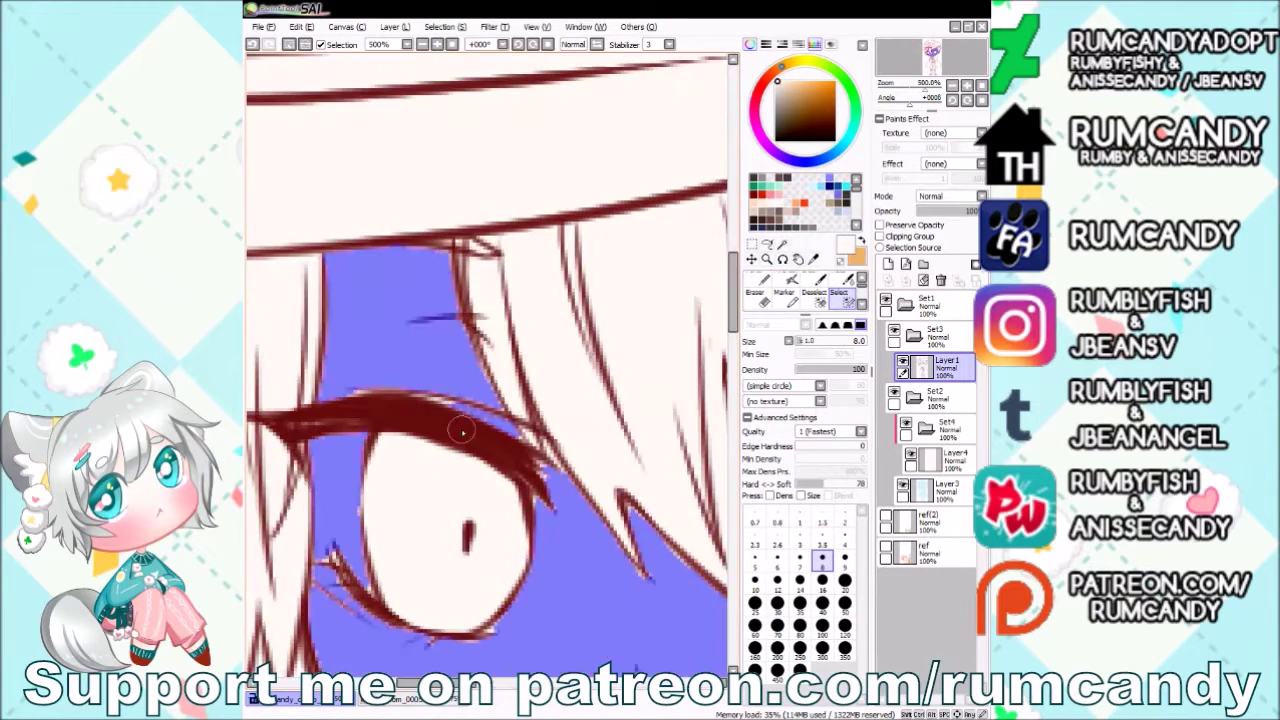
left_click_drag(340, 450, 440, 640)
scroll(540, 380, "down", 2)
left_click_drag(555, 340, 520, 470)
Add the narrow gaps between the upper lashes and the bangs to the face selection with a size 3.5 selection pen.
left_click(822, 545)
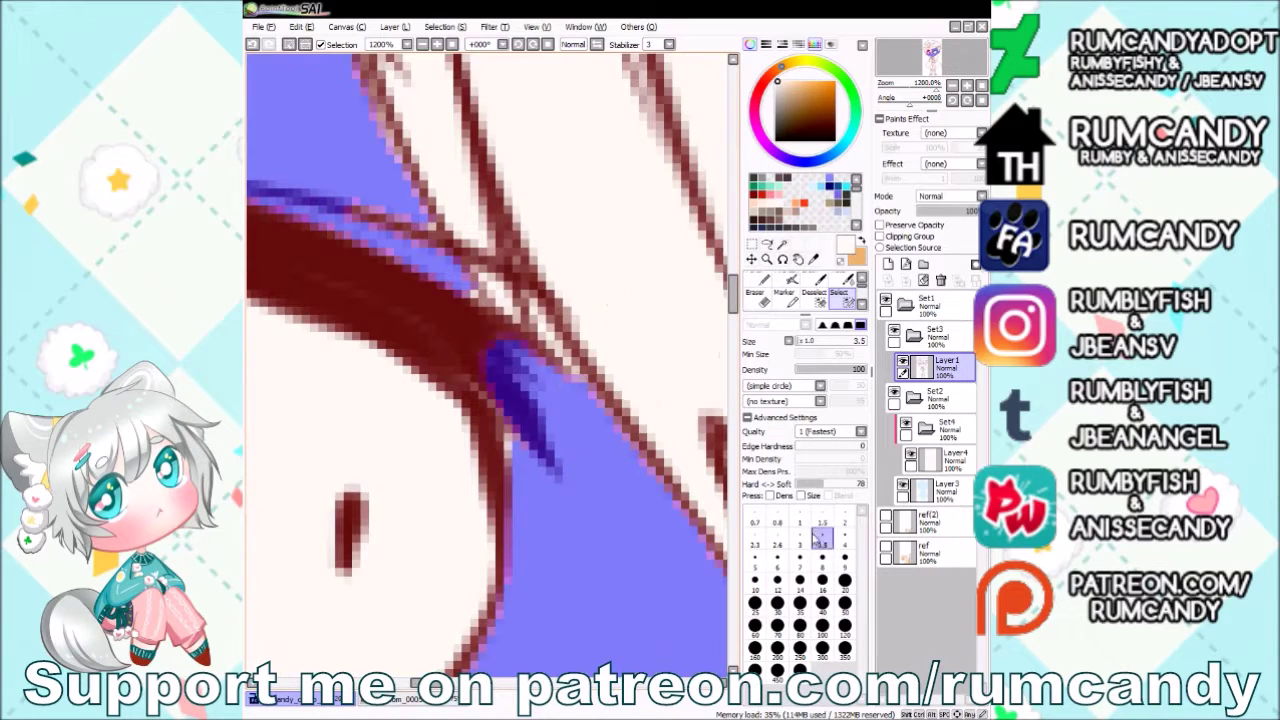
left_click_drag(545, 300, 515, 380)
left_click_drag(575, 330, 530, 384)
scroll(490, 385, "down", 5)
scroll(490, 383, "up", 5)
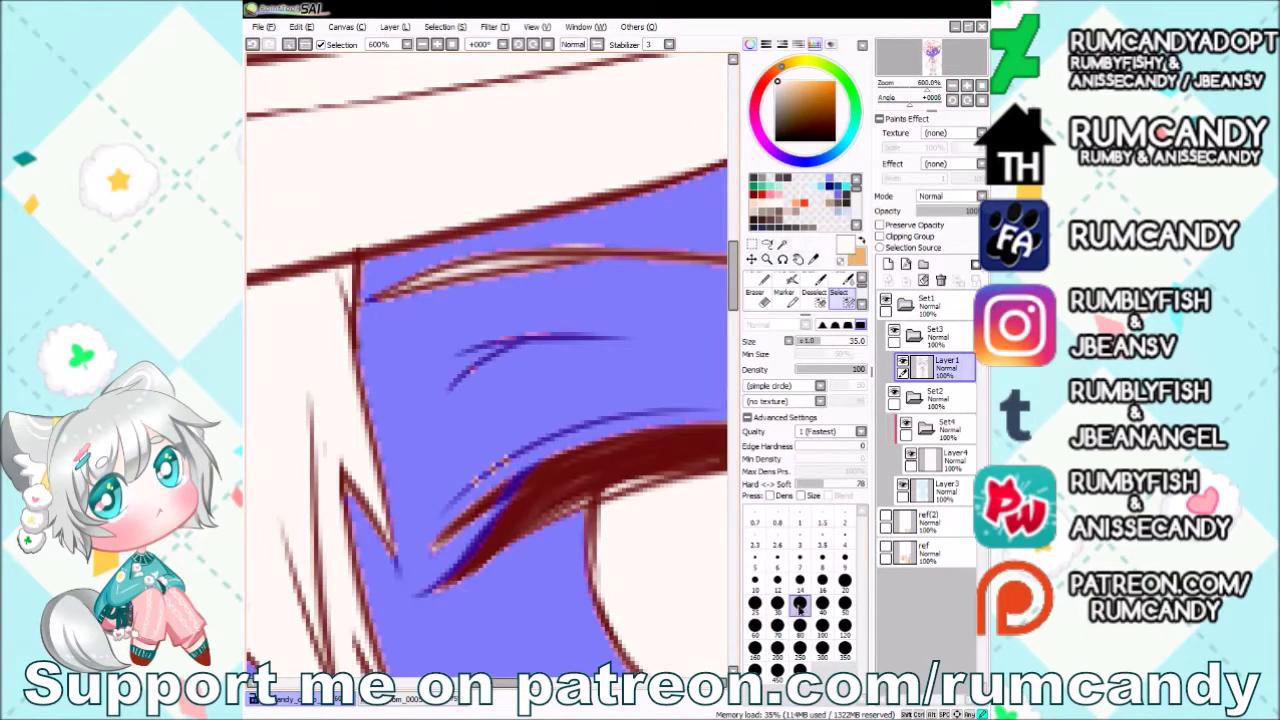
Add the lashes of the eye nearer the ear to the face selection with a size 12 selection pen.
left_click(777, 580)
scroll(553, 276, "down", 6)
scroll(553, 276, "up", 6)
left_click_drag(609, 337, 620, 334)
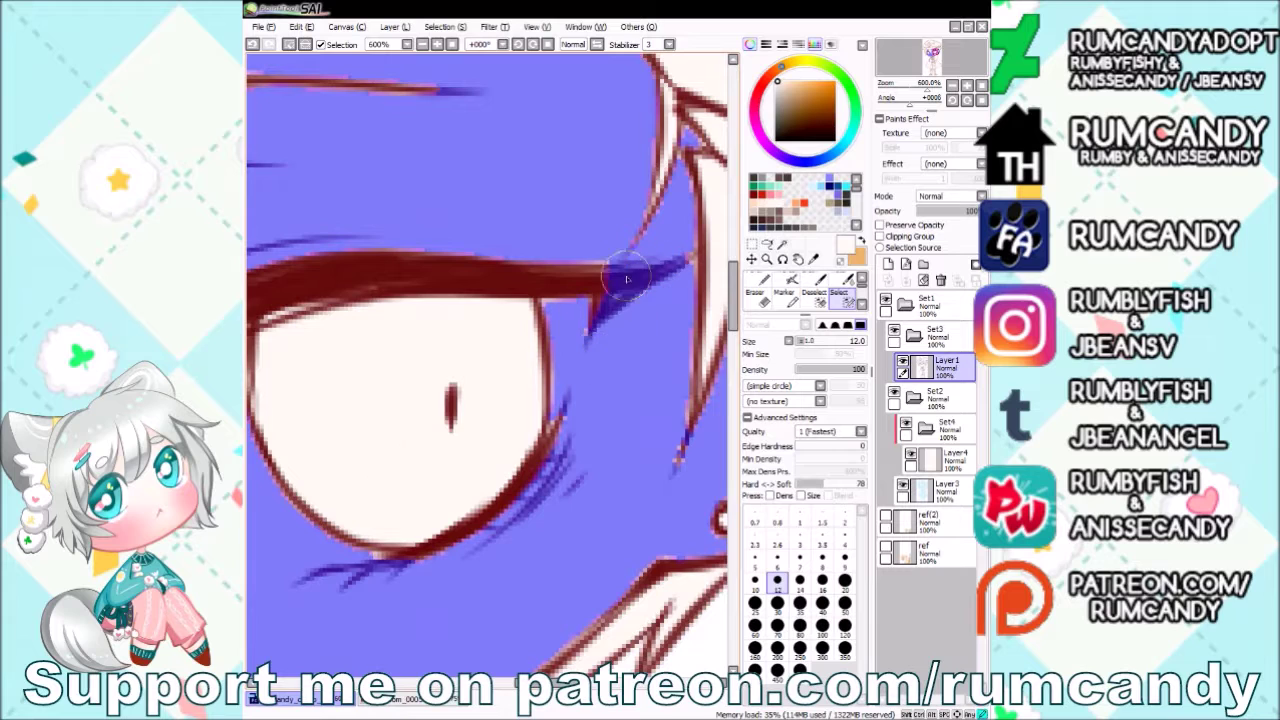
scroll(620, 334, "down", 7)
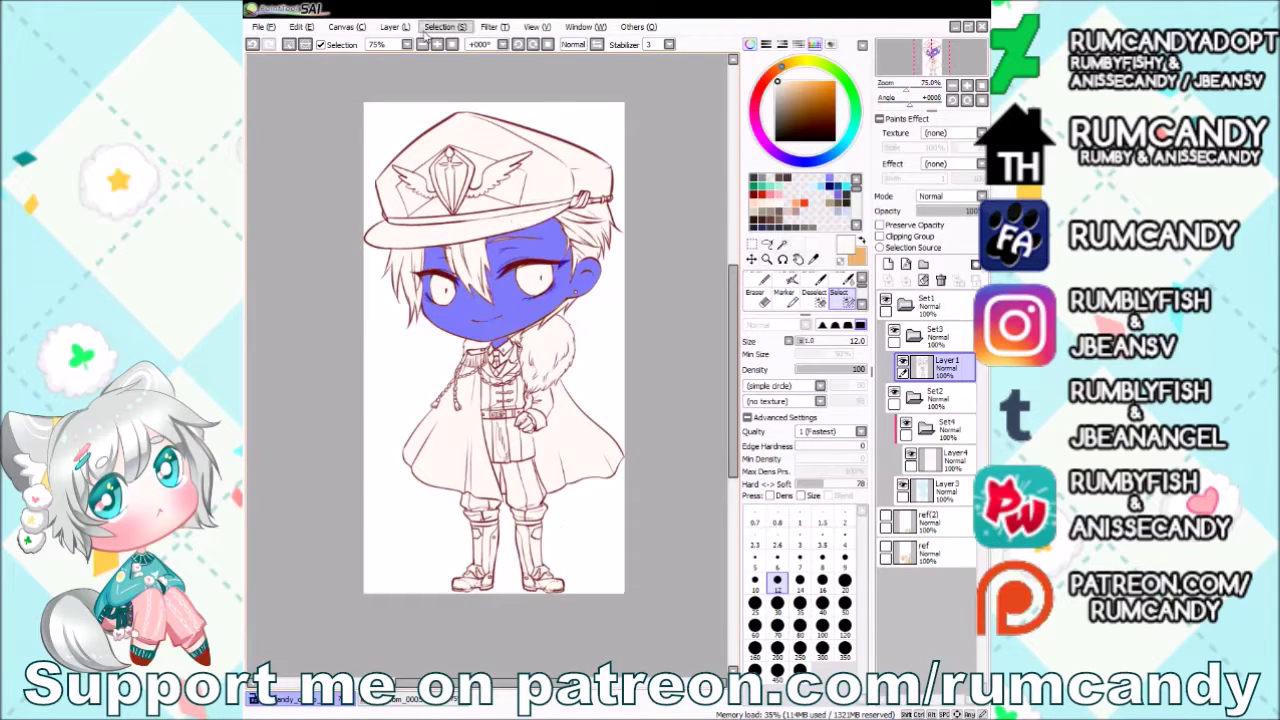
Invert the selection, fill everything outside the face with near-white on a new layer, and clear the selection.
key("ctrl+a")
left_click(905, 462)
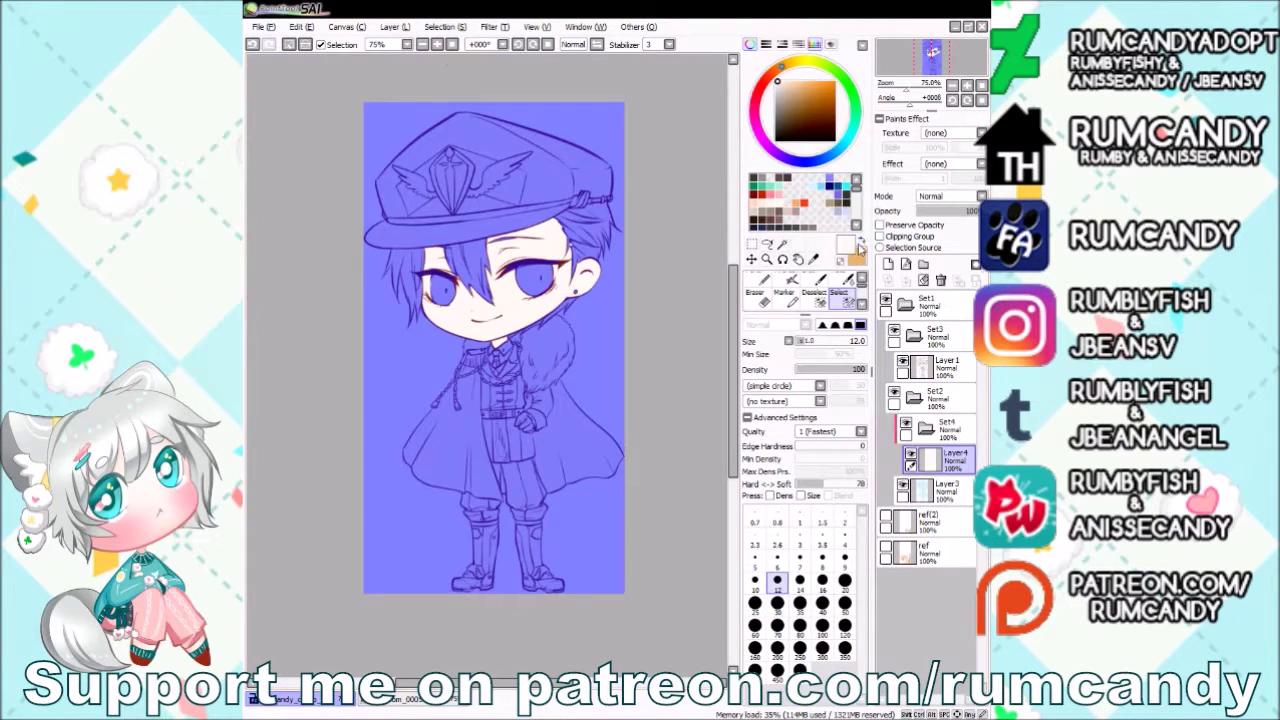
key("alt")
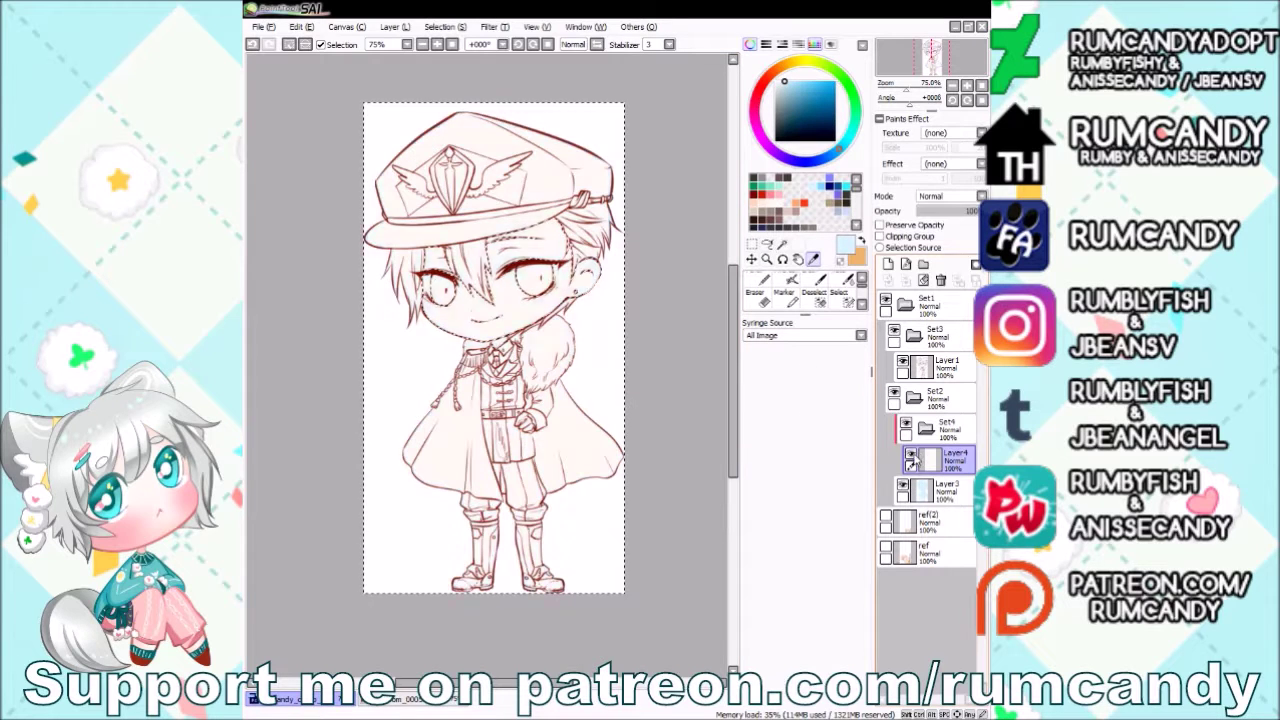
left_click(887, 263)
left_click(530, 274, "alt")
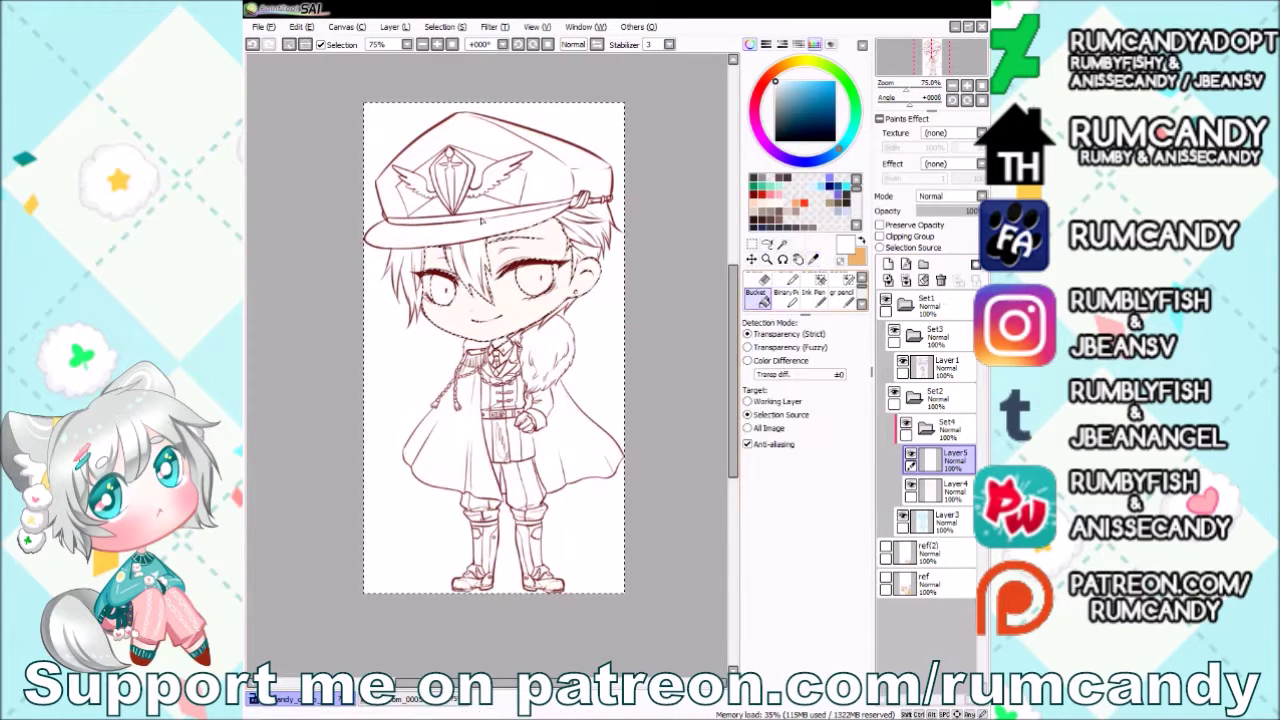
key("ctrl+d")
Tint the line art with a clipped dark brown layer and set its folder to Lumi & Shade mode.
left_click(940, 367)
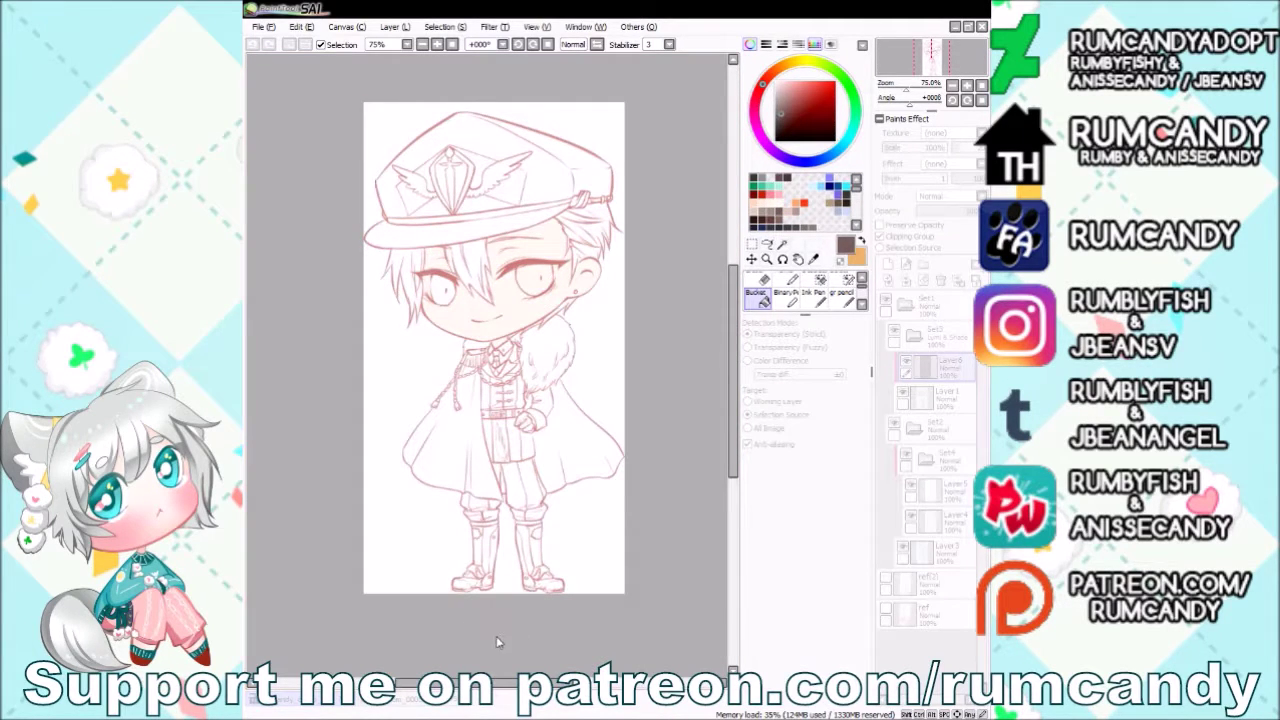
Group the near-white fill layer in a new folder and sample the light blue of the base layer.
left_click(940, 490)
left_click(905, 264)
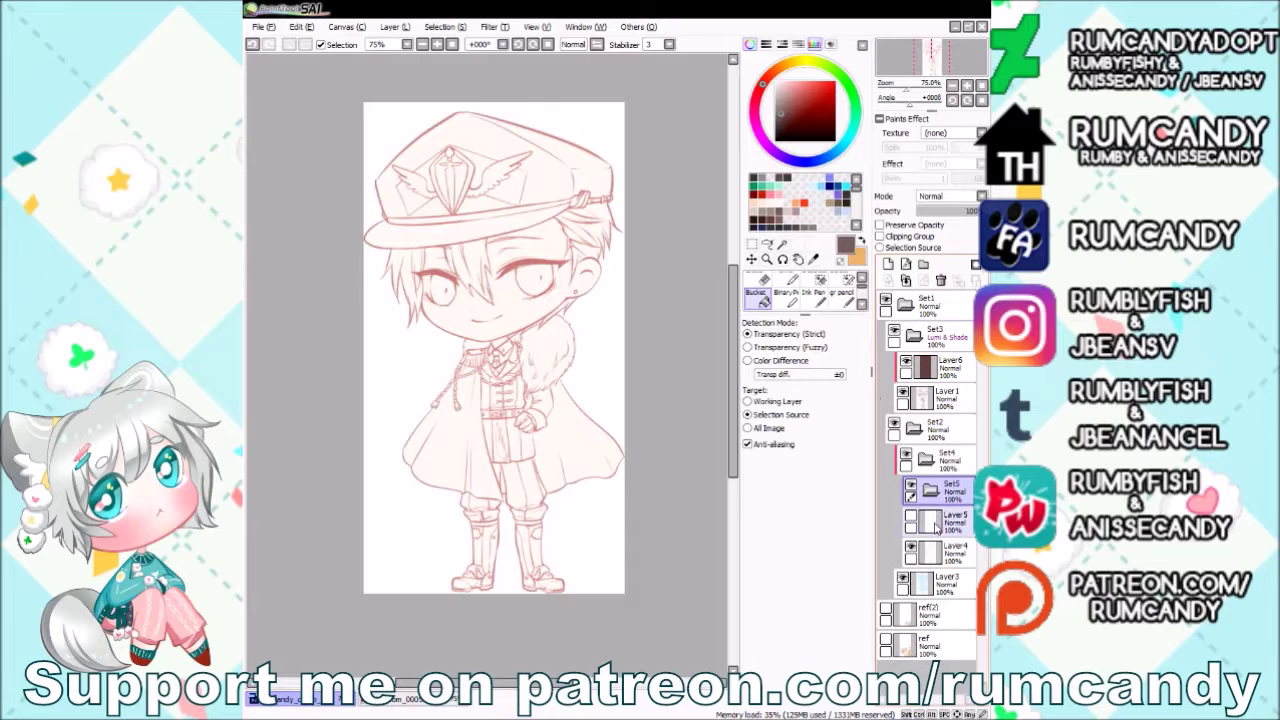
key("ctrl+a")
key("alt")
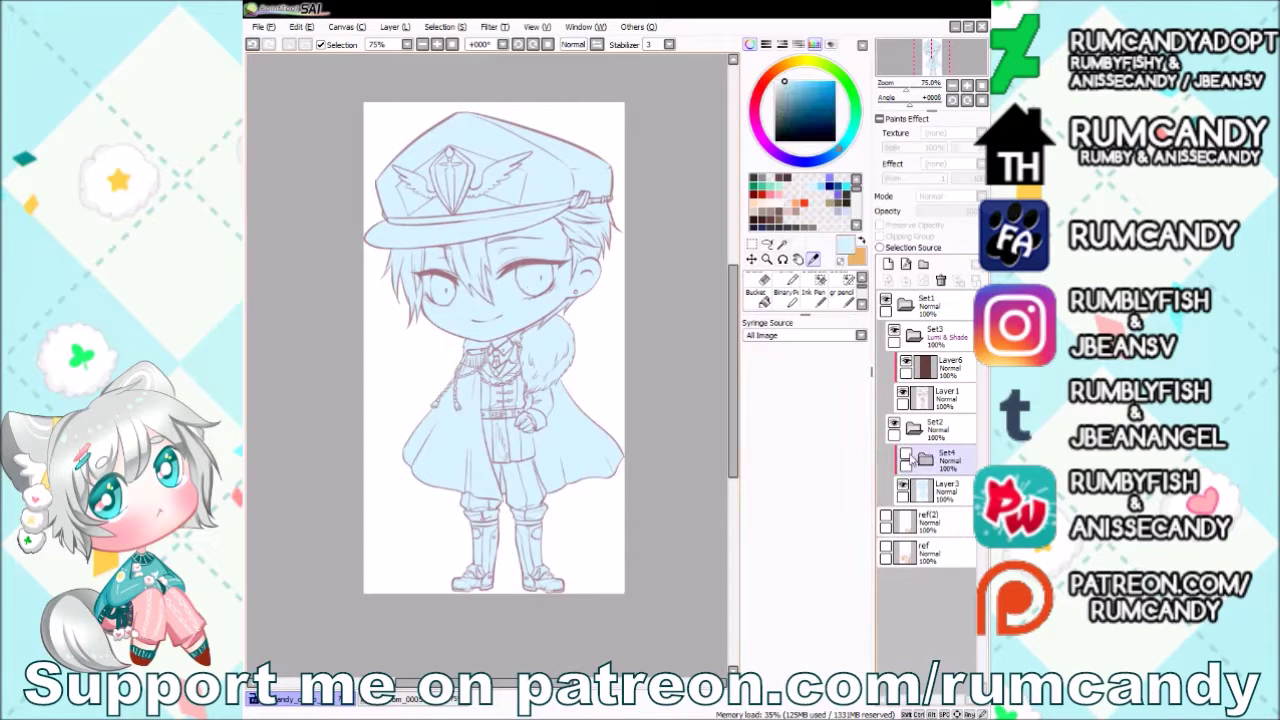
Add a clipped folder above the near-white fill layer with a new empty layer inside it.
key("ctrl+d")
left_click(923, 264)
left_click(888, 264)
Select the jacket's lapels and central front panel on the line art layer with the Magic Wand.
left_click(940, 396)
left_click(782, 243)
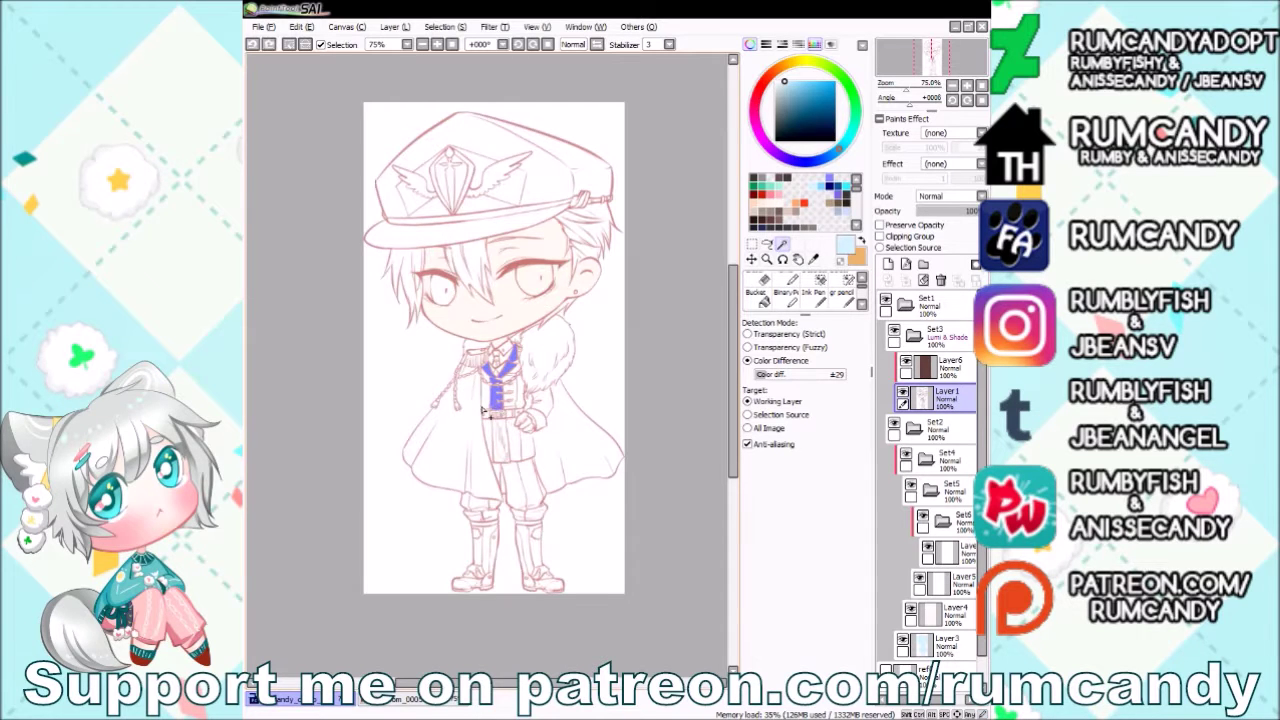
Add the coat's front panel below the belt to the selection with the Magic Wand and a size 3.5 selection pen.
scroll(484, 411, "up", 6)
key("n")
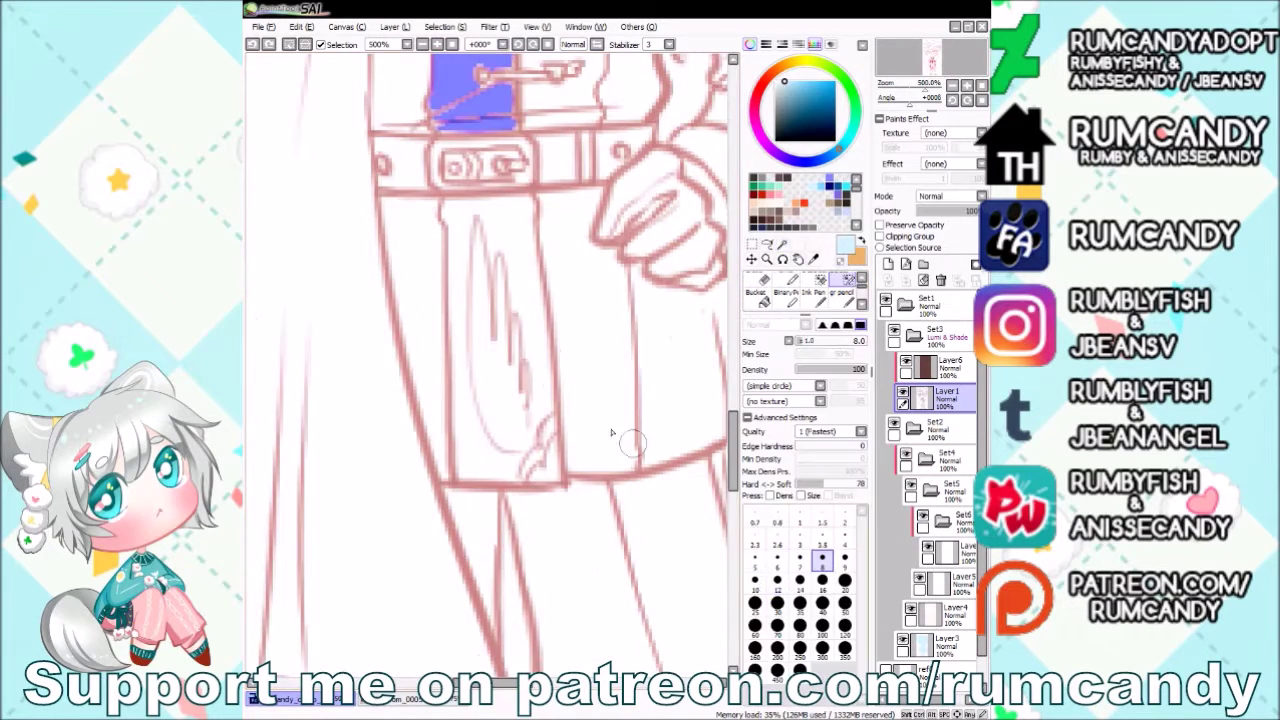
key("bracketleft")
key("bracketleft")
key("bracketleft")
left_click_drag(534, 432, 533, 354)
key("ctrl+z")
left_click(500, 330)
key("ctrl+d")
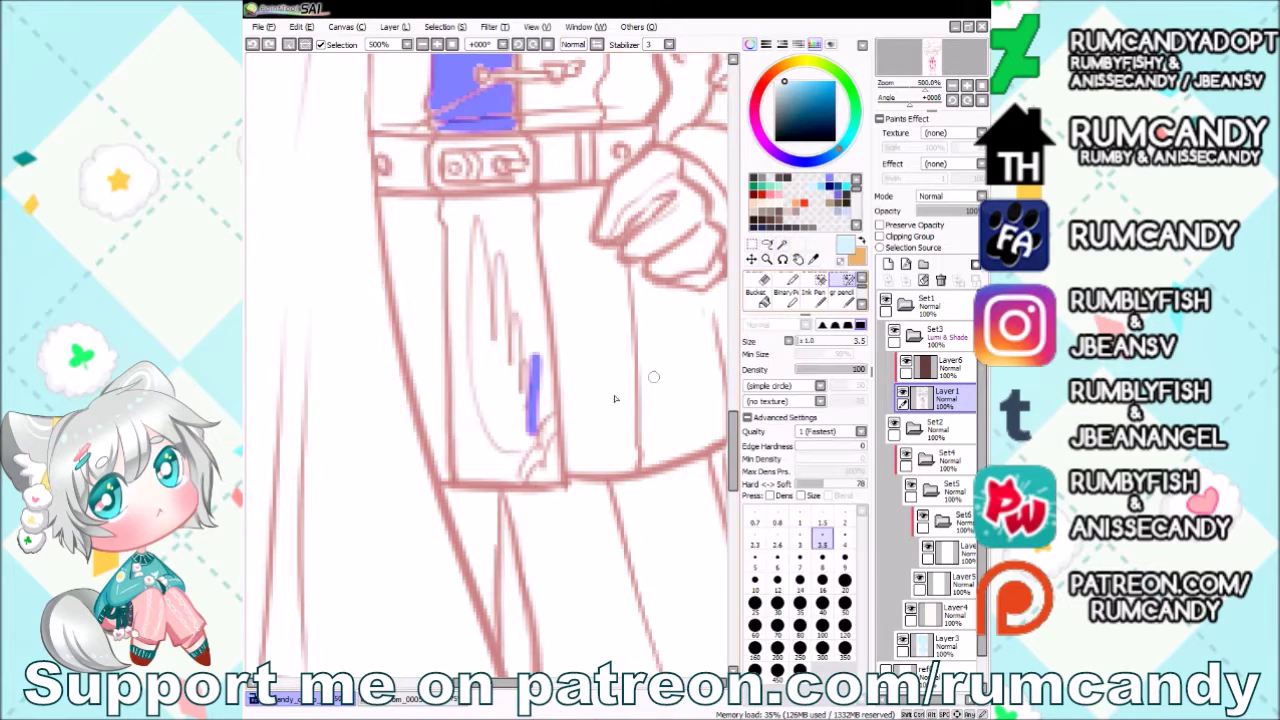
left_click_drag(490, 458, 452, 360)
left_click_drag(470, 412, 455, 300)
left_click(782, 243)
left_click(500, 320)
left_click(482, 475)
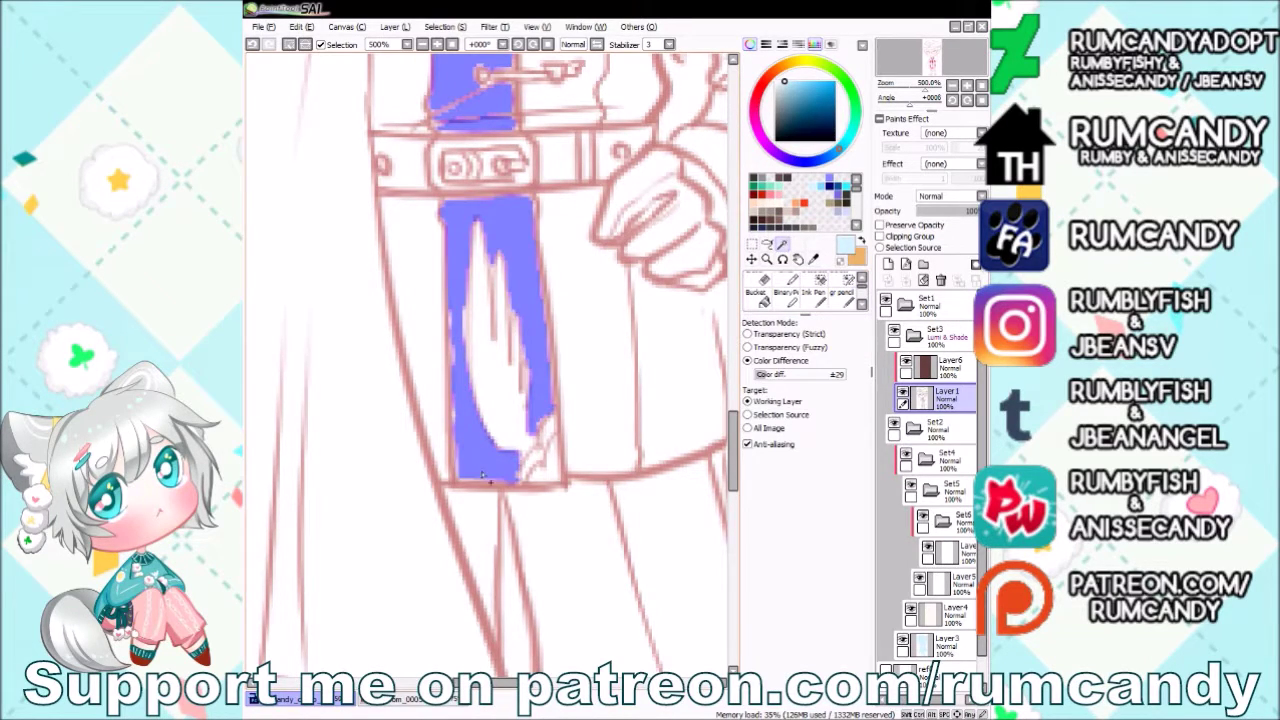
Add the shaft panels and upper cuff sections of both boots to the selection, closing line gaps with the selection pen.
scroll(484, 478, "down", 6)
scroll(503, 607, "up", 1)
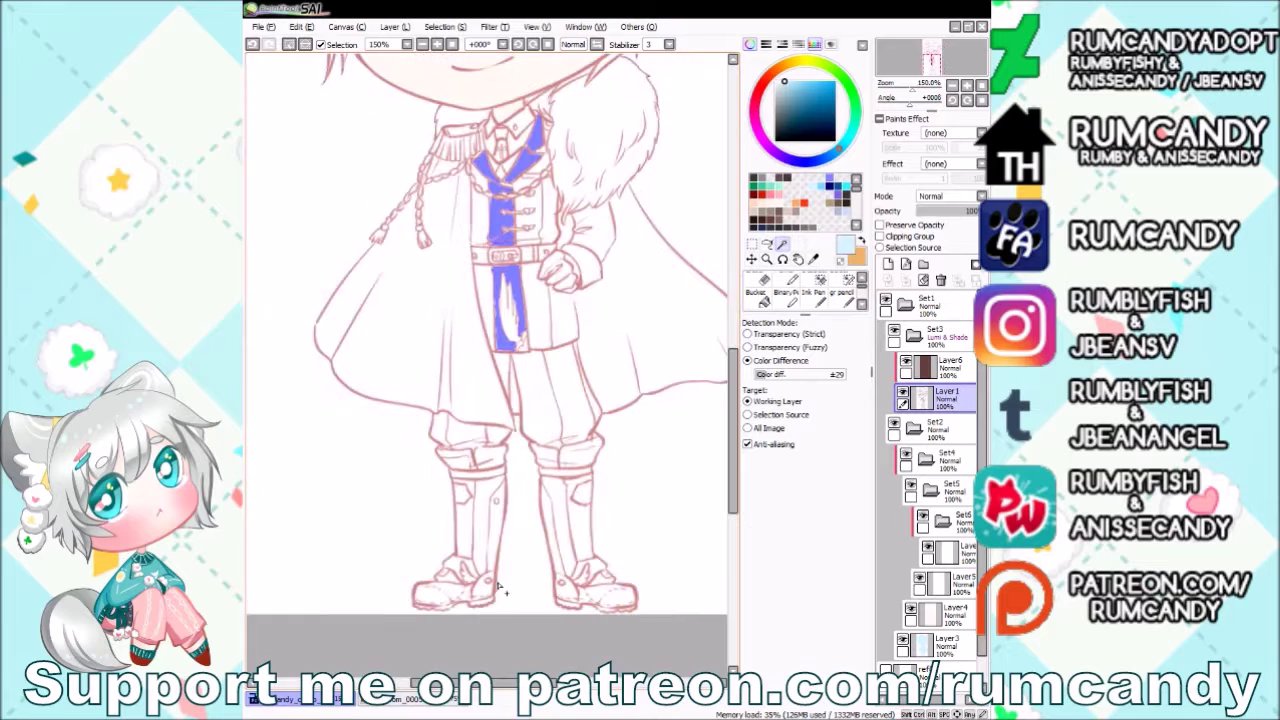
key("n")
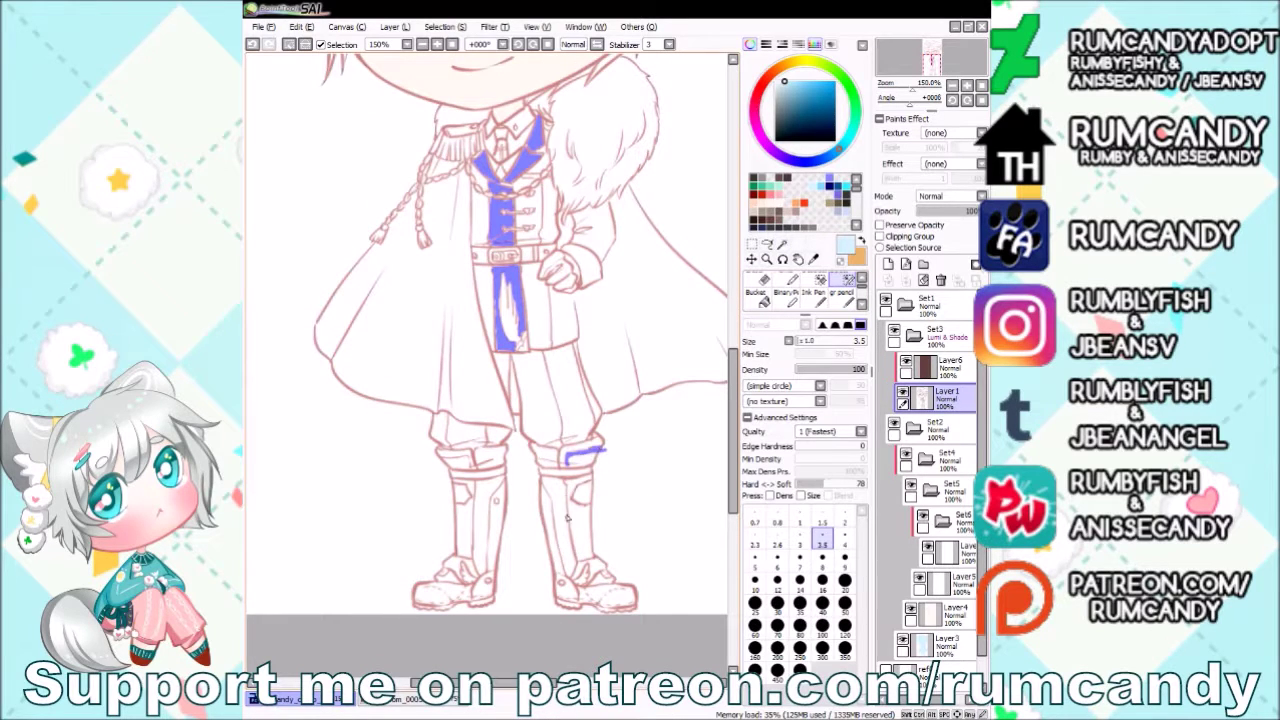
left_click(782, 243)
left_click(582, 460)
left_click(578, 515)
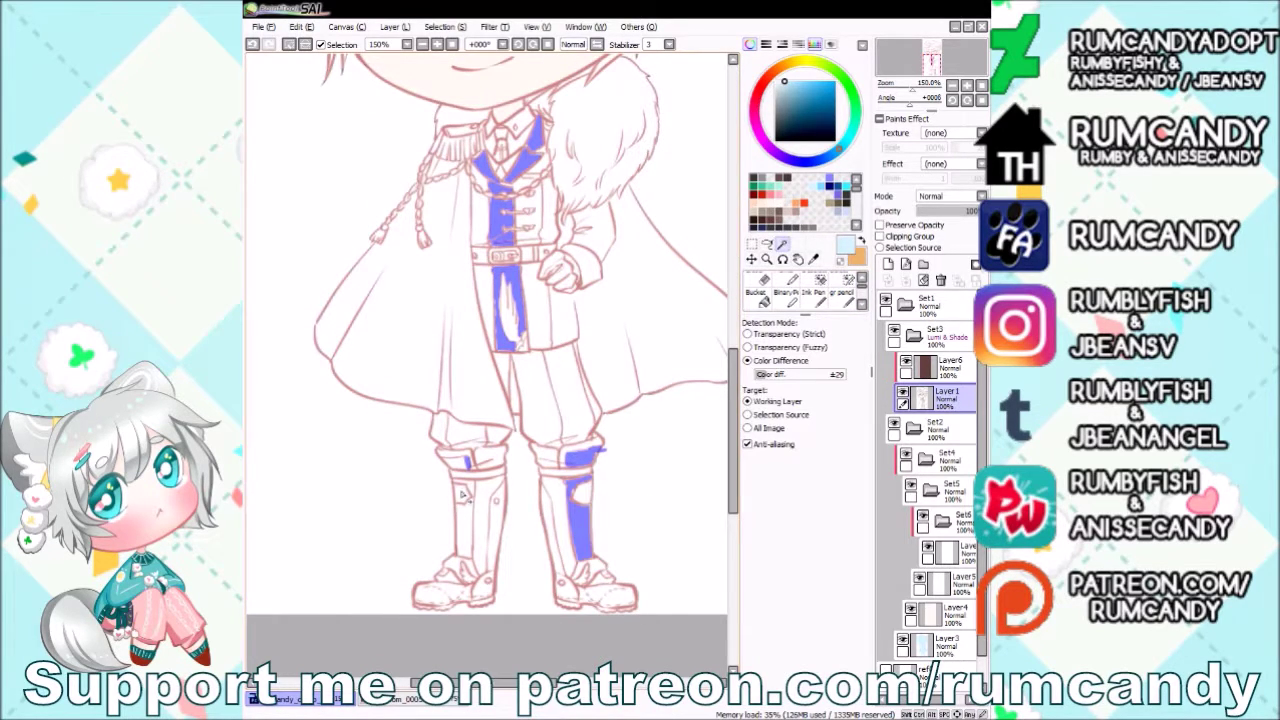
left_click(462, 487)
left_click(467, 527)
left_click(456, 463)
left_click(497, 527)
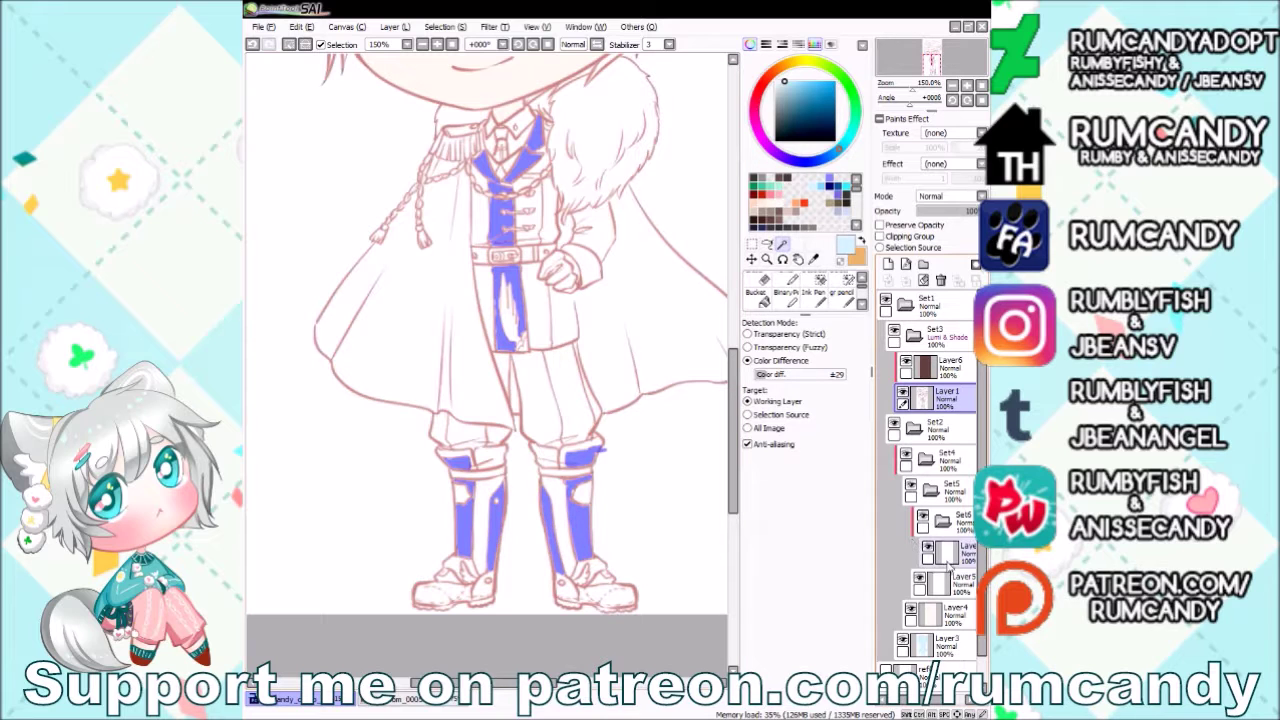
Paint the selected lapels, coat panels and boot panels light blue on the layer in the clipped folder.
left_click(948, 558)
key("n")
left_click_drag(570, 520, 495, 180)
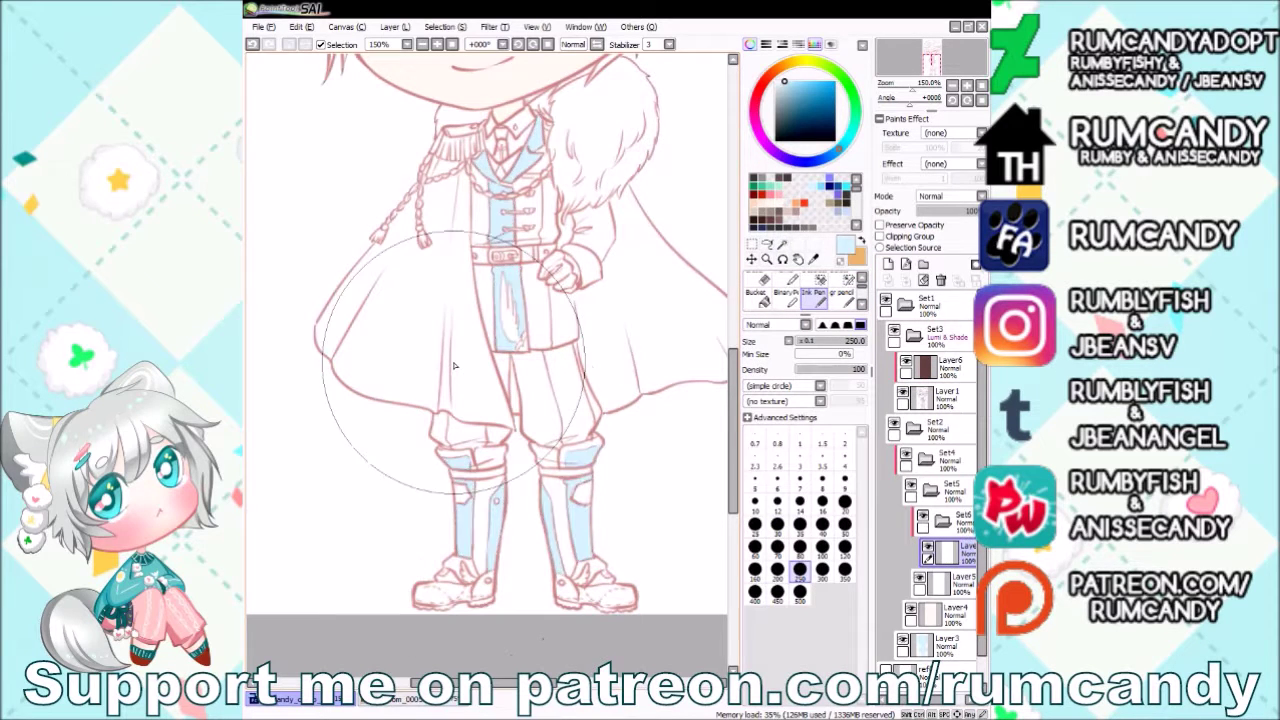
scroll(455, 366, "down", 2)
scroll(423, 302, "up", 4)
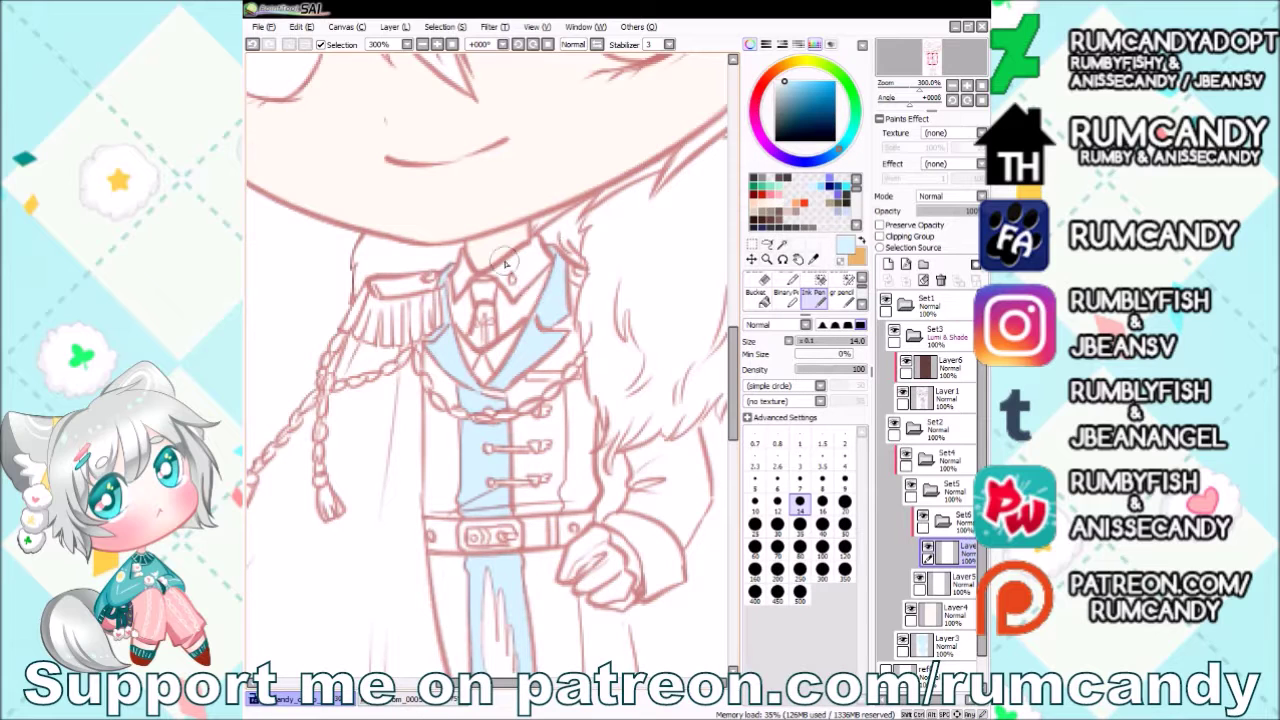
scroll(506, 262, "down", 4)
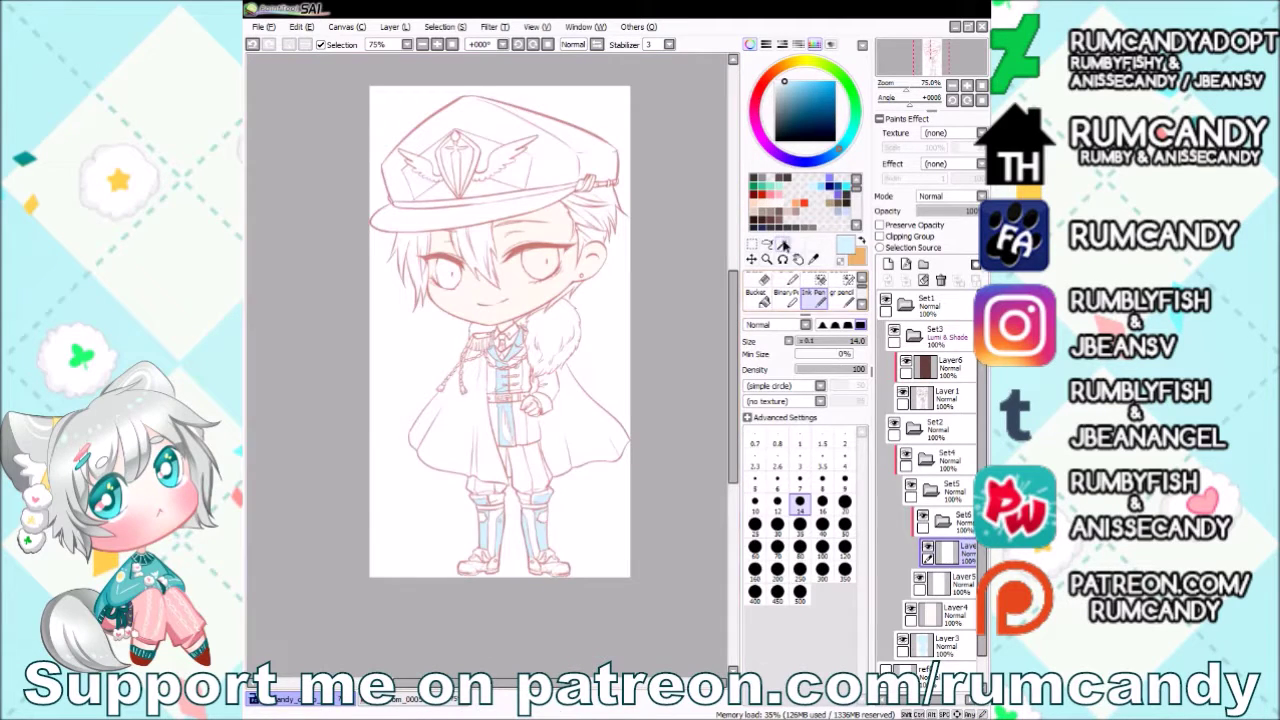
Select the hat panels around the winged emblem and paint them light blue with a size 500 Ink Pen.
left_click(785, 245)
left_click(930, 335)
left_click(470, 140)
scroll(520, 152, "up", 2)
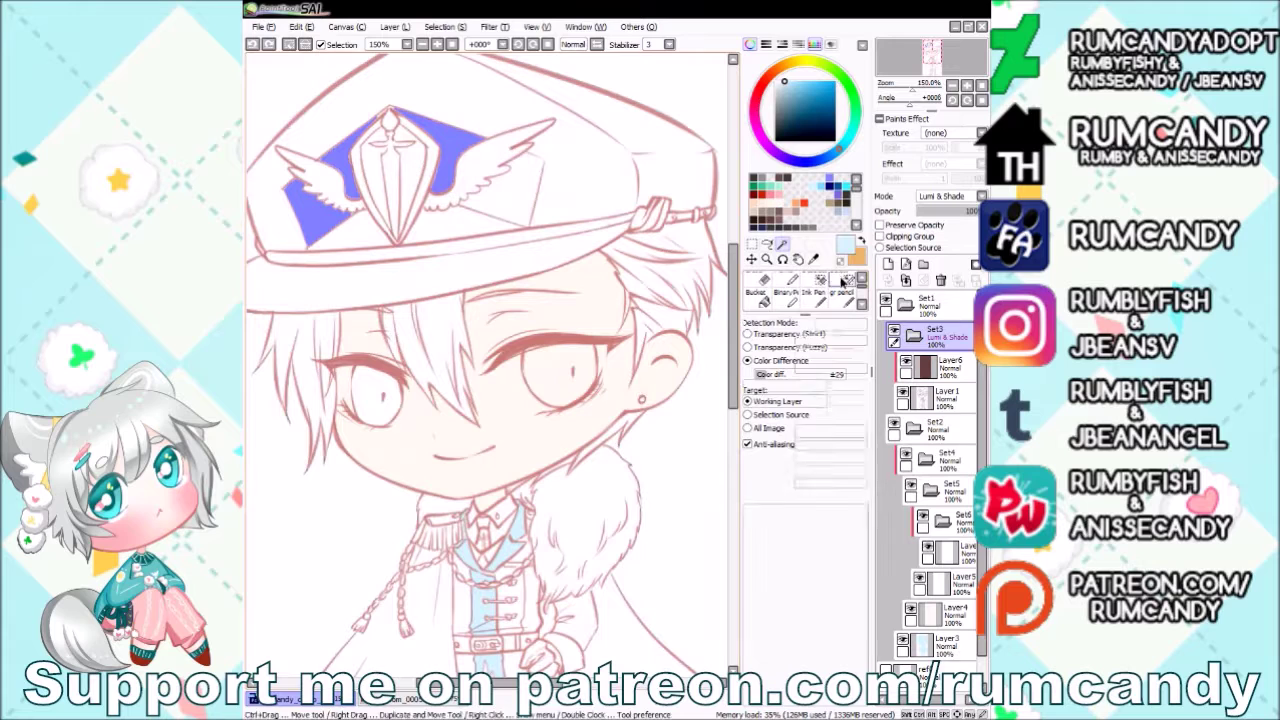
left_click(945, 550)
left_click(818, 290)
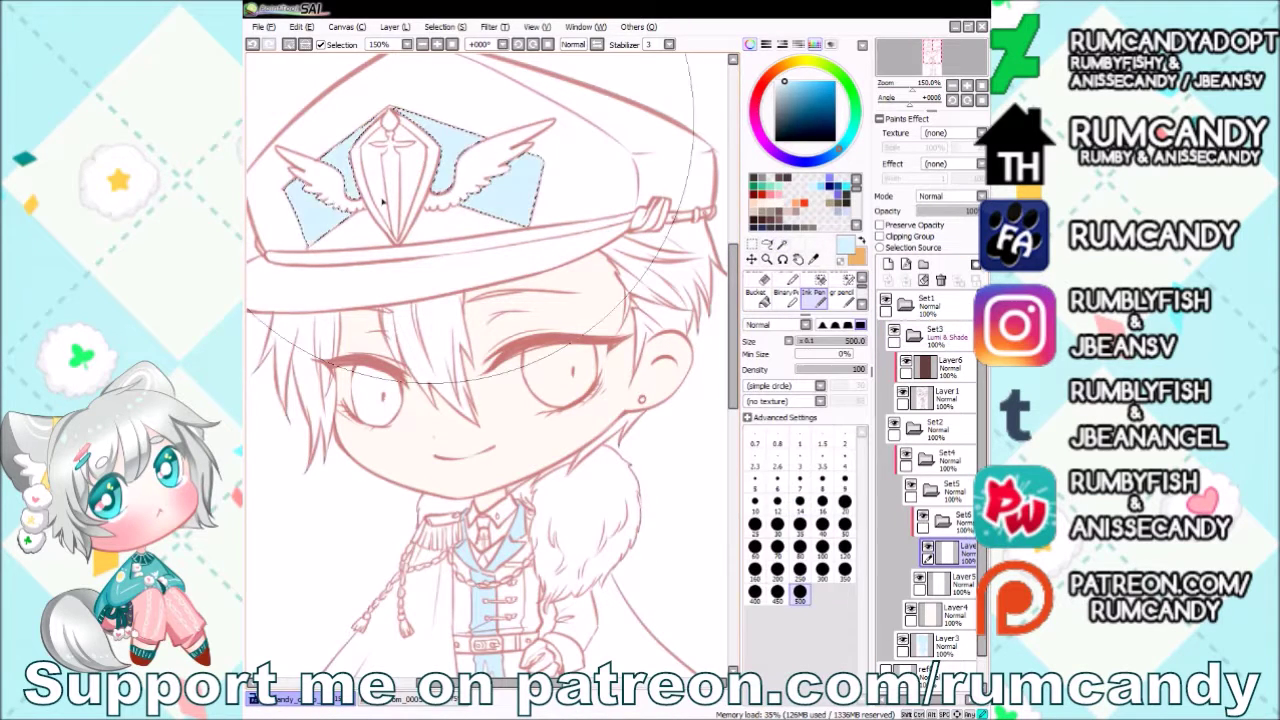
scroll(386, 88, "down", 2)
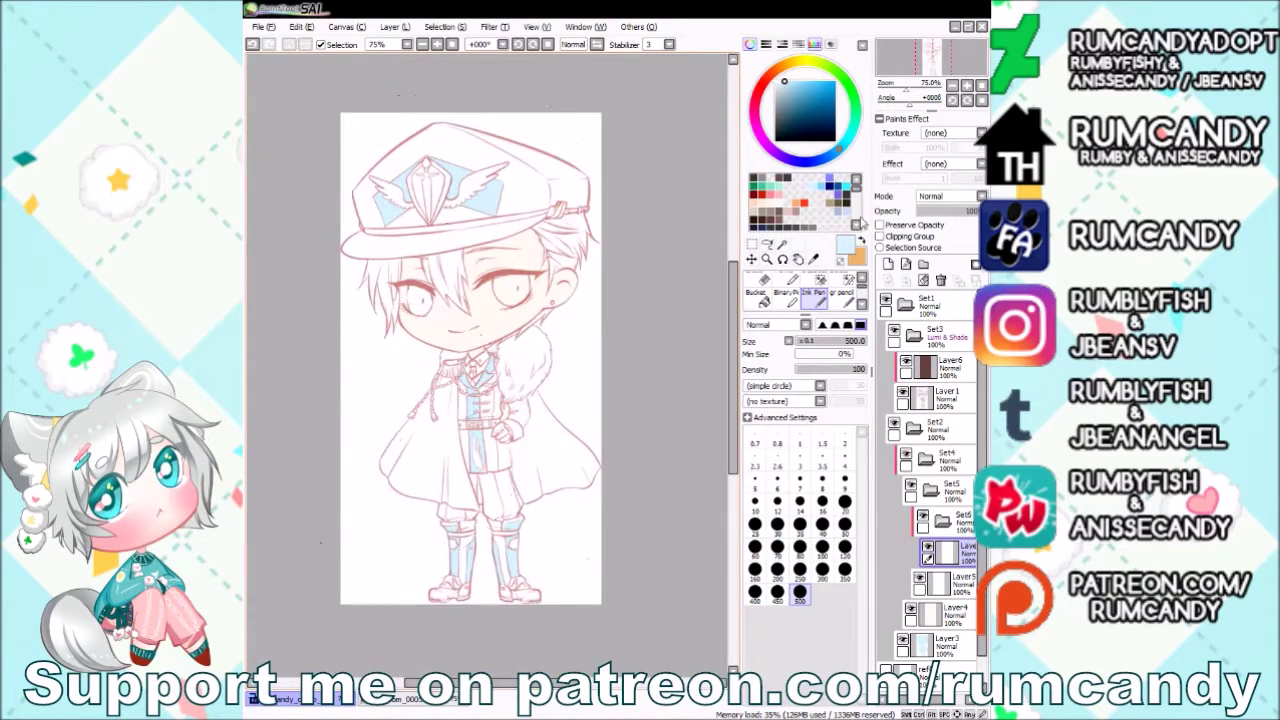
Select the interior of the eye nearer the ear and paint it light blue on the skin layer.
left_click(785, 245)
left_click(930, 397)
left_click(510, 290)
left_click(940, 612)
left_click(818, 290)
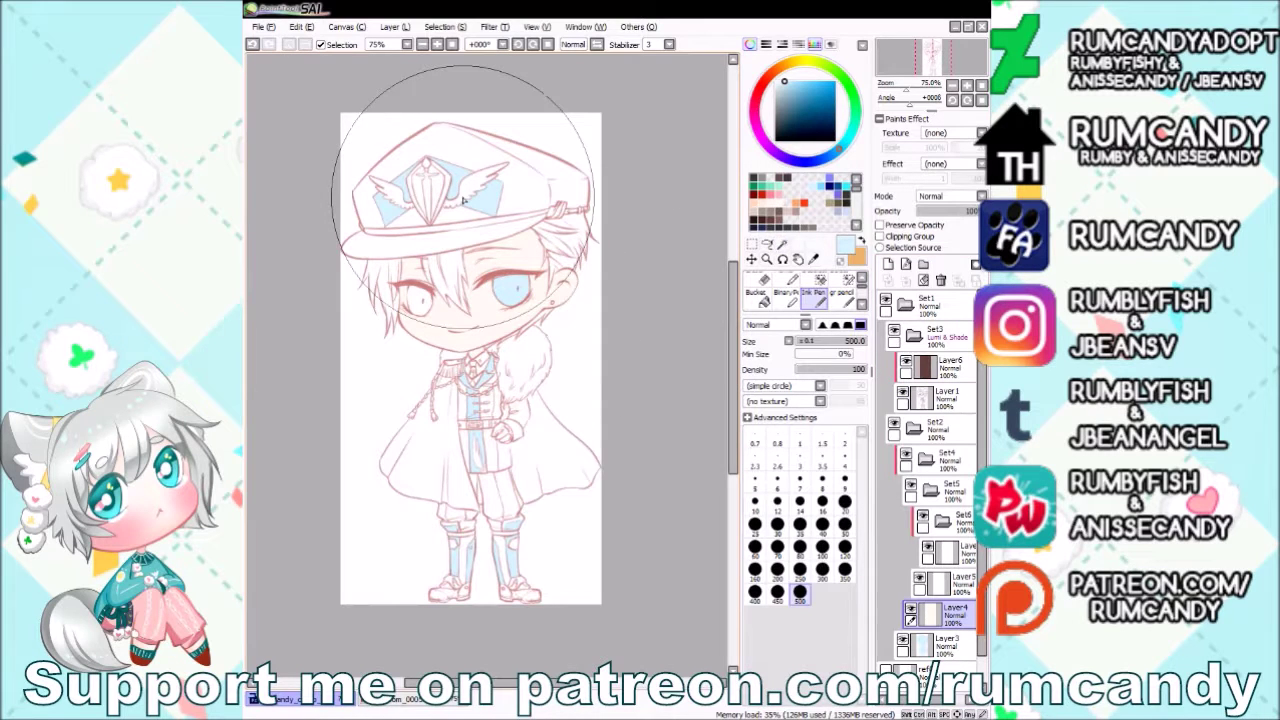
Switch the painting colour to orange and select both halves of the cape, closing gaps with the selection pen.
left_click(801, 203)
left_click(785, 245)
left_click(930, 335)
left_click(445, 397)
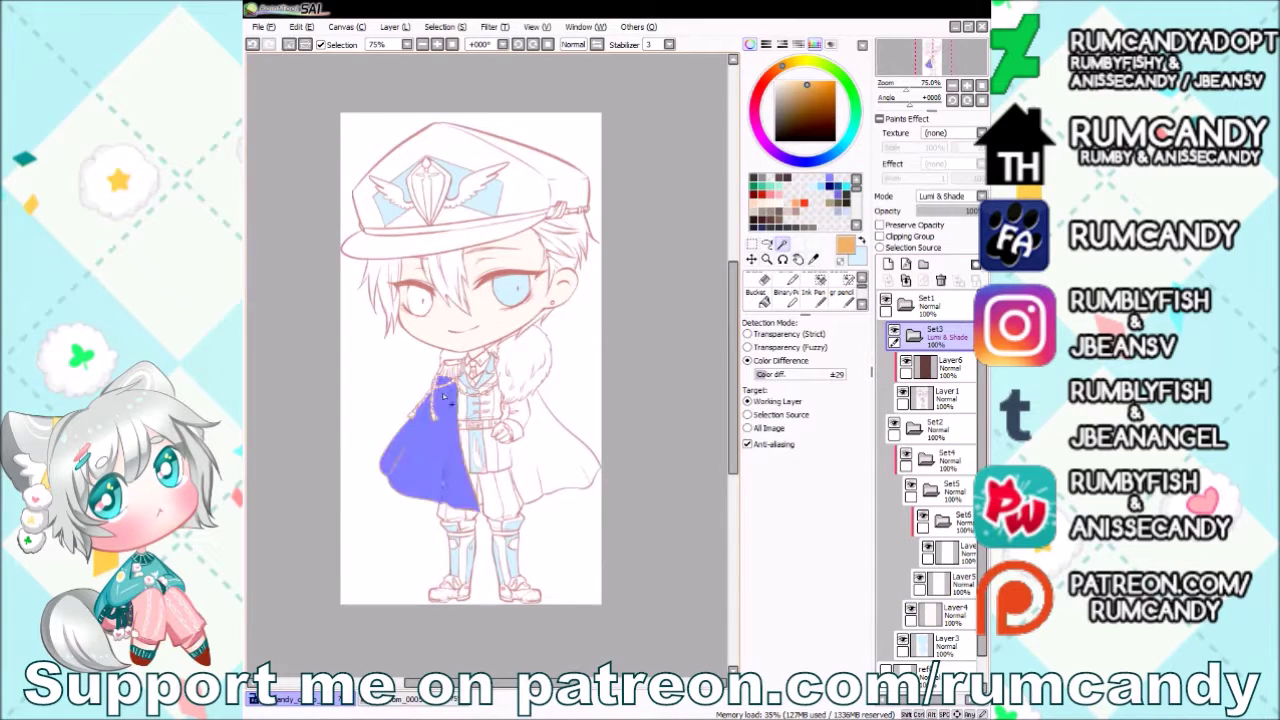
scroll(525, 495, "up", 2)
key("b")
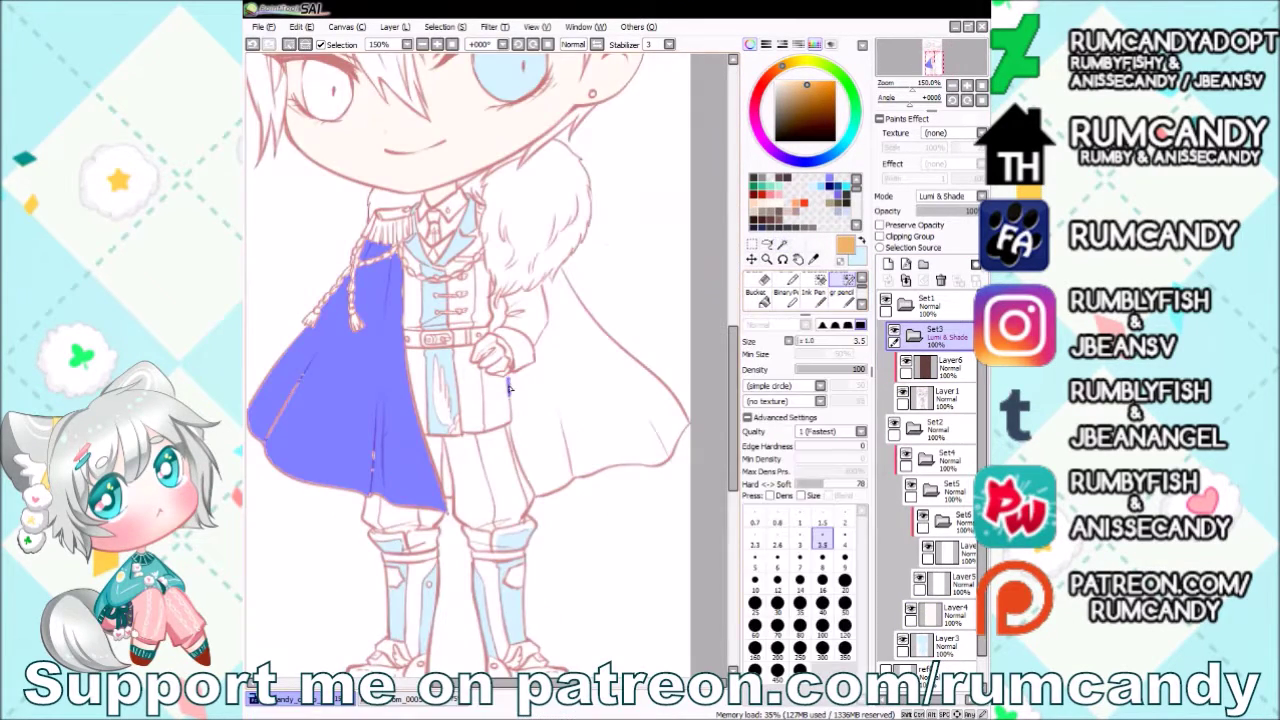
left_click(785, 245)
left_click(500, 310)
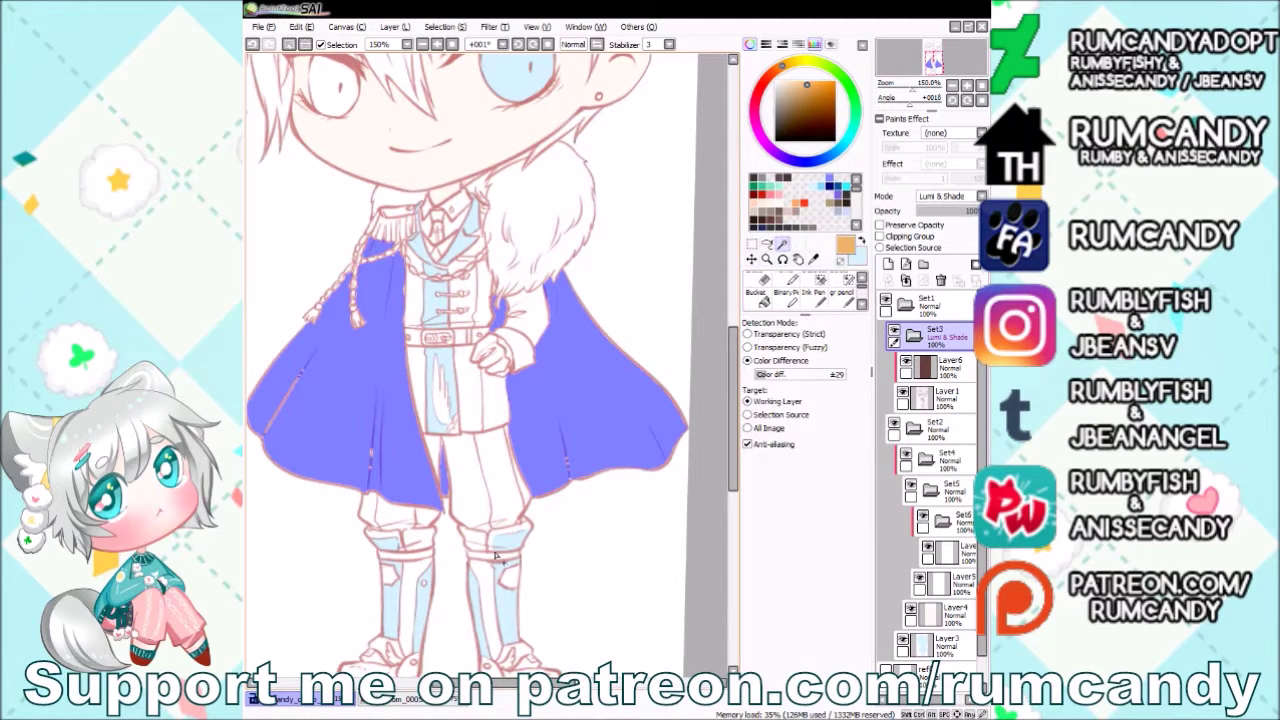
Paint the selected cape orange on a new layer in the clipped folder with a size 500 Ink Pen.
left_click(948, 552)
key("b")
left_click_drag(380, 400, 572, 291)
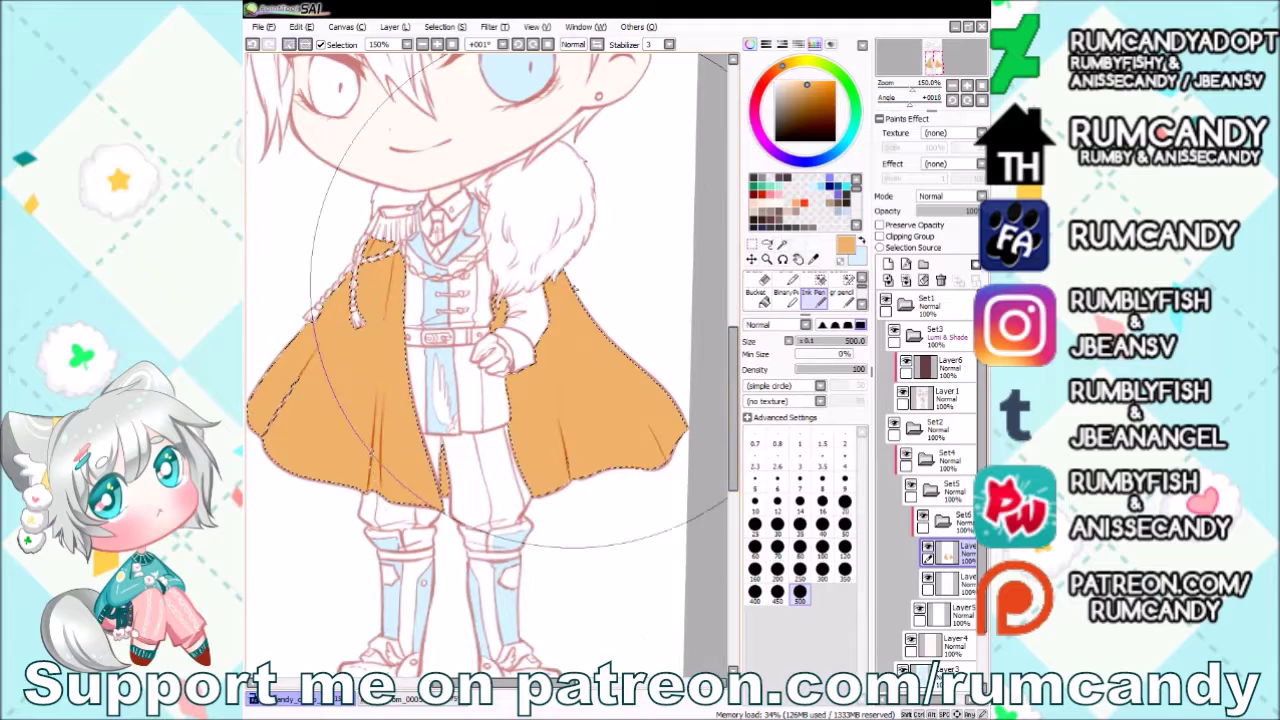
Clear the selection, name the orange layer cape, and add a new layer beneath it in the clipped folder.
key("ctrl+d")
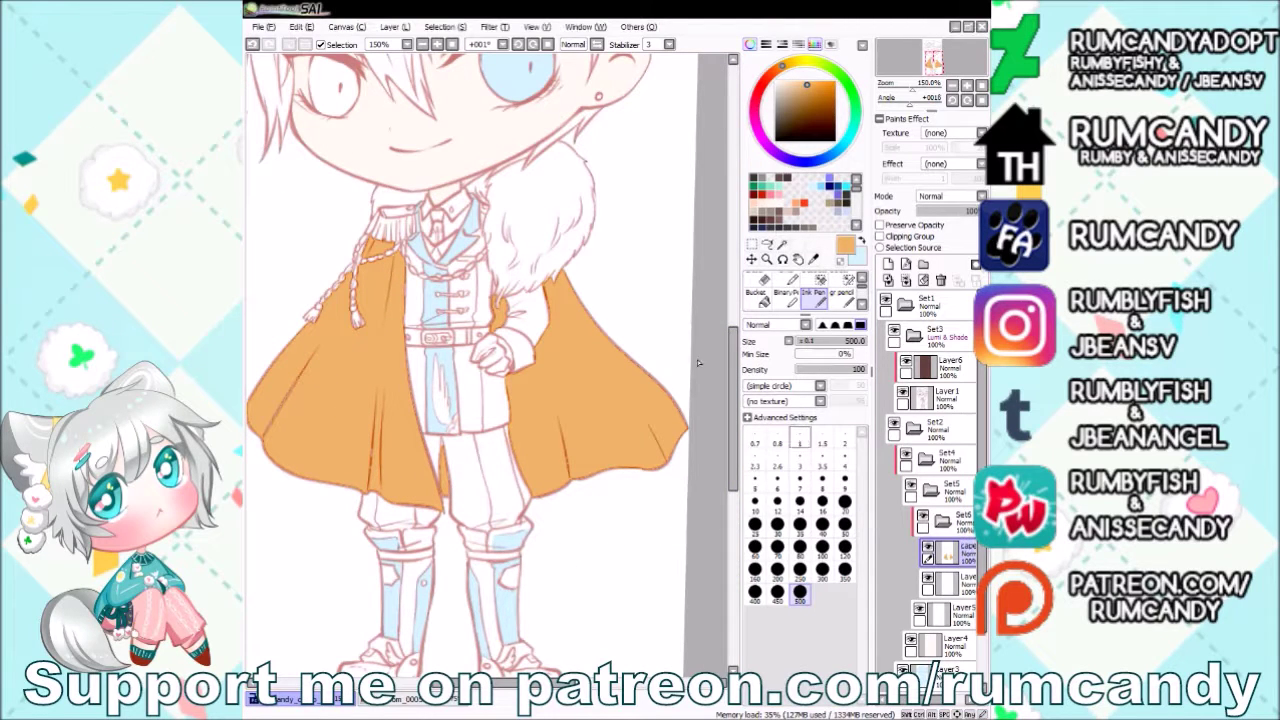
left_click(948, 582)
left_click(887, 263)
Paint the tie and the near edge of the belt buckle orange on the new layer with the Mochi brush.
left_click(777, 523)
scroll(289, 272, "up", 1)
key("bracketleft")
key("bracketleft")
key("bracketleft")
key("bracketleft")
key("bracketleft")
key("bracketleft")
key("bracketleft")
key("bracketleft")
key("bracketleft")
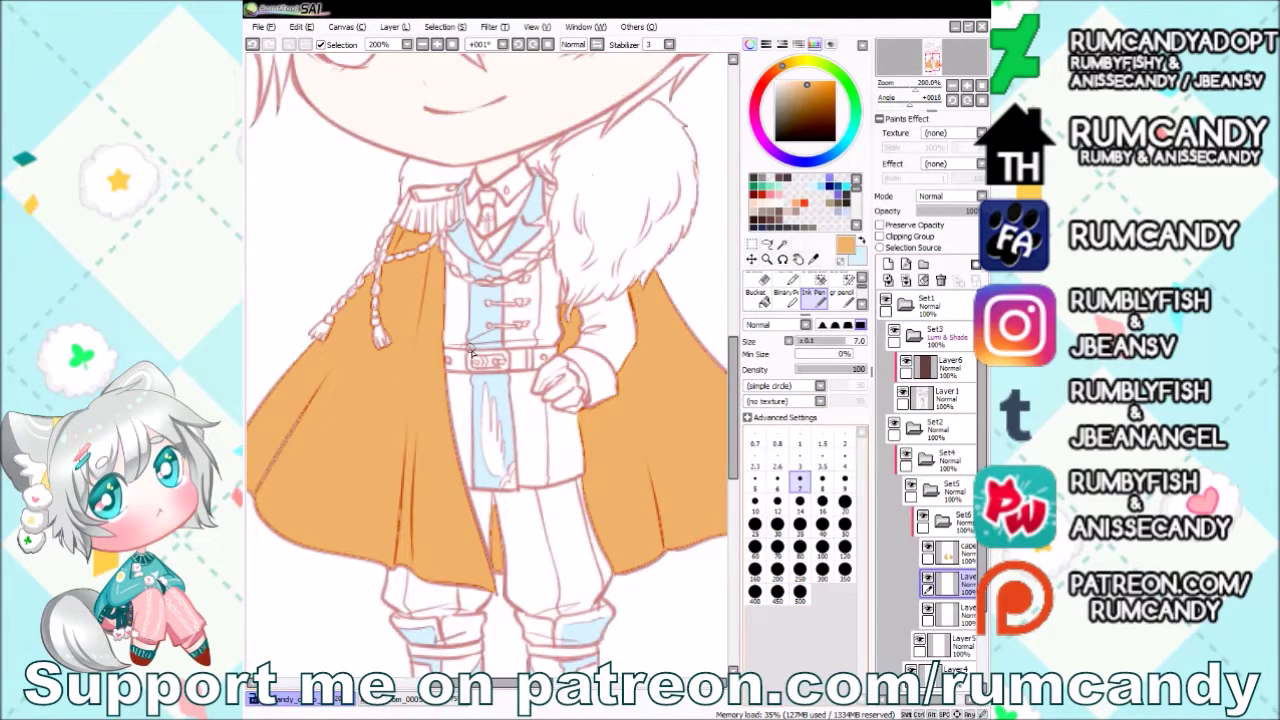
scroll(805, 295, "down", 2)
left_click(812, 297)
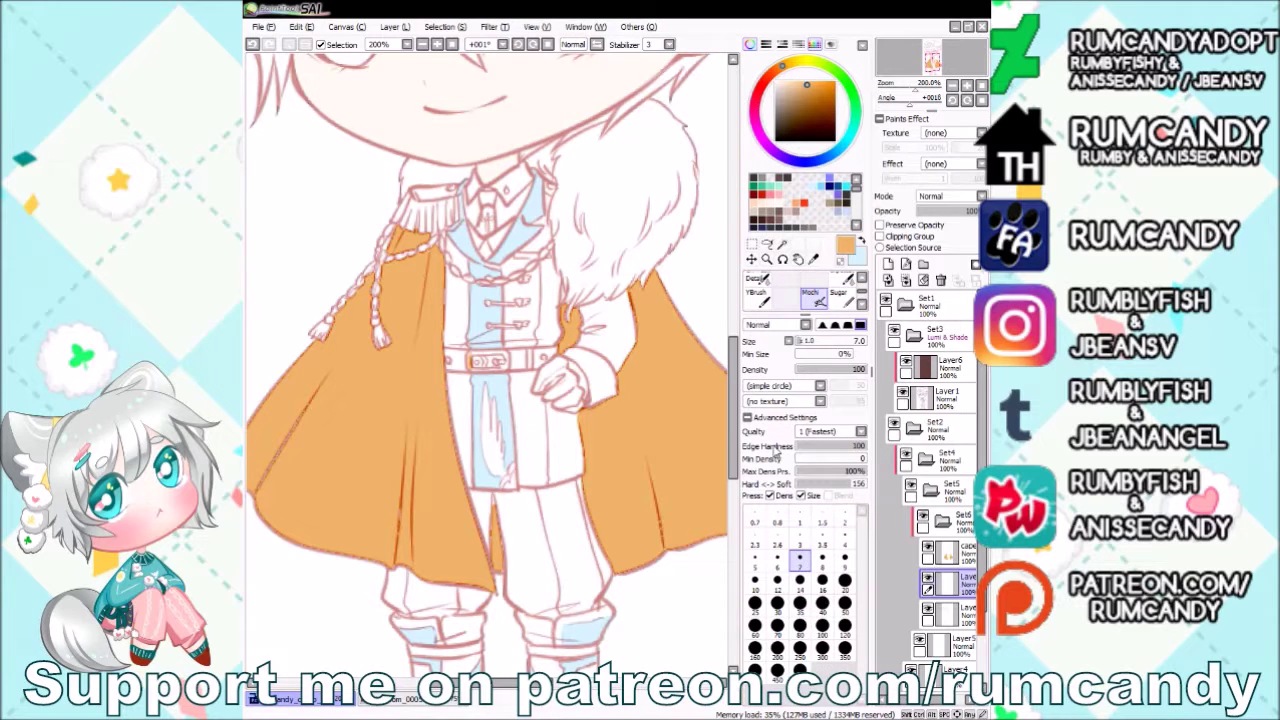
scroll(463, 87, "up", 1)
scroll(463, 87, "up", 3)
key("bracketright")
mouse_move(452, 300)
left_mouse_down()
mouse_move(458, 343)
mouse_move(493, 308)
mouse_move(450, 360)
left_mouse_up()
mouse_move(490, 290)
left_mouse_down()
mouse_move(460, 370)
mouse_move(463, 197)
mouse_move(478, 182)
left_mouse_up()
Paint the chain draped across the chest orange with the Mochi brush at size 3.5.
key("bracketleft")
key("bracketleft")
key("bracketleft")
key("bracketleft")
key("bracketleft")
mouse_move(285, 355)
left_mouse_down()
mouse_move(305, 420)
mouse_move(365, 515)
mouse_move(490, 553)
mouse_move(635, 495)
mouse_move(700, 420)
left_mouse_up()
scroll(703, 412, "down", 2)
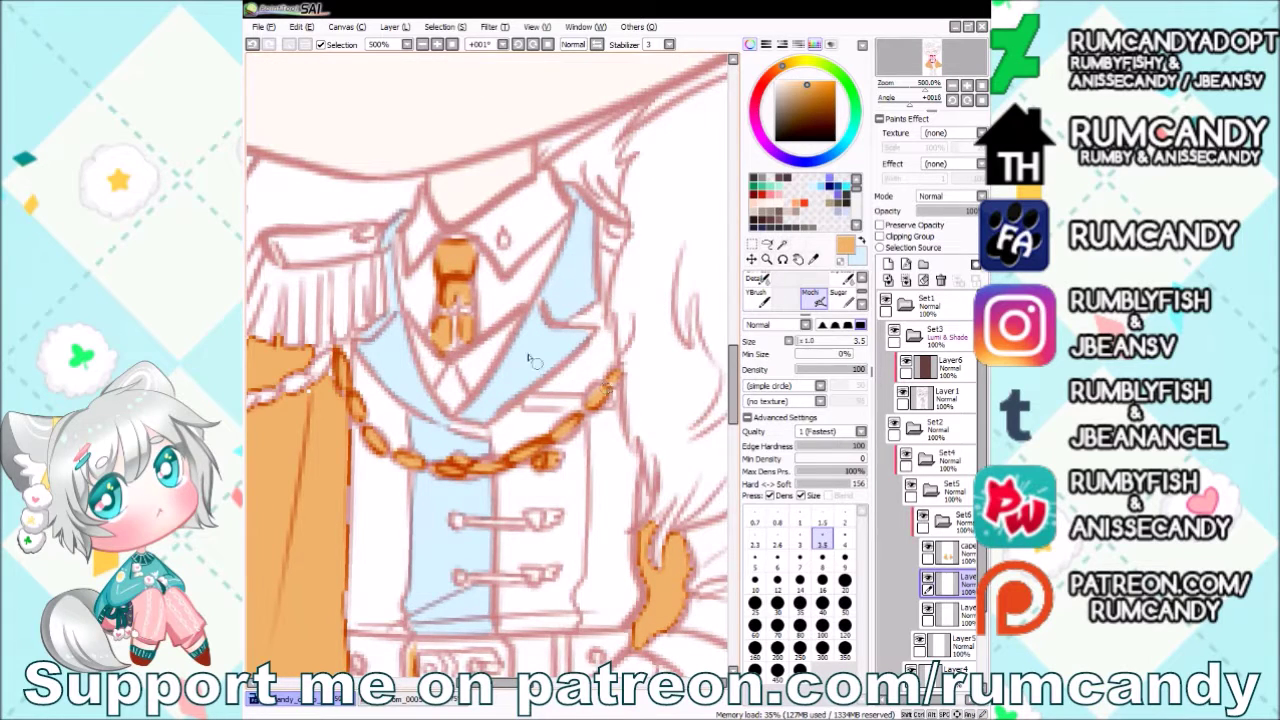
Paint the coat's front toggles and the fringed shoulder epaulette orange at size 3.5.
left_click_drag(458, 614, 513, 616)
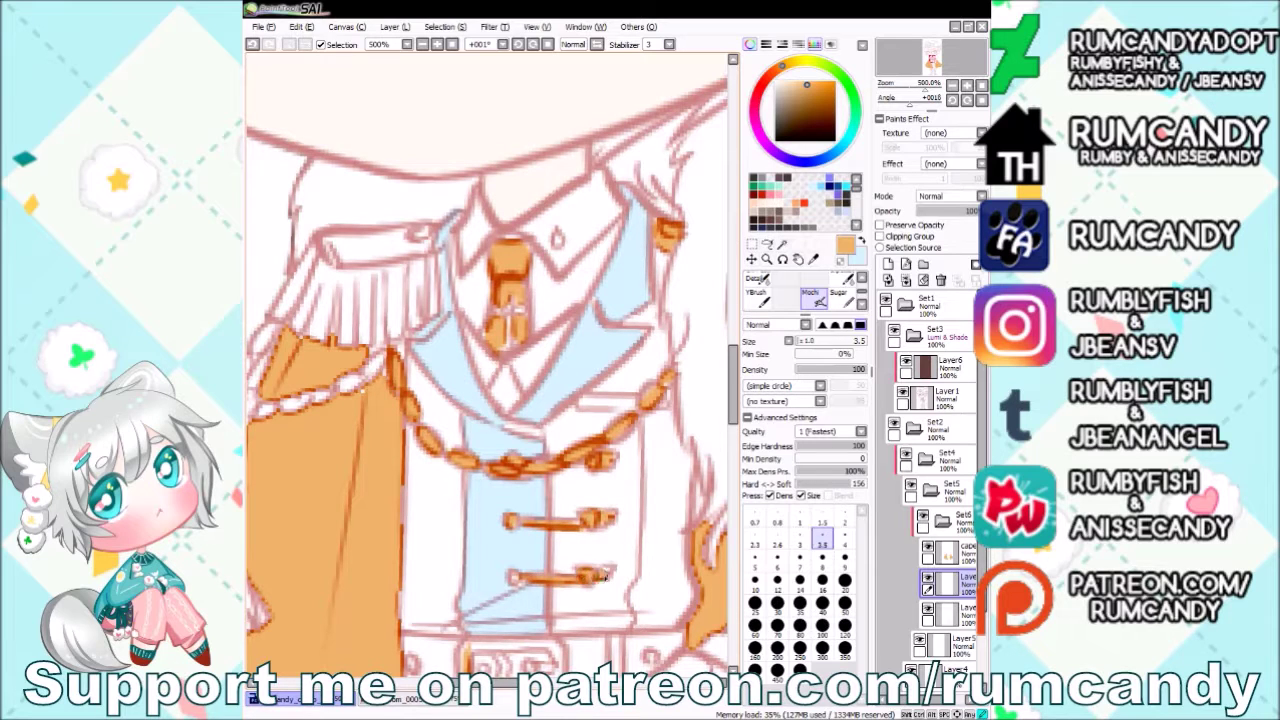
mouse_move(345, 325)
left_mouse_down()
mouse_move(383, 340)
mouse_move(405, 275)
mouse_move(427, 298)
mouse_move(417, 232)
mouse_move(300, 272)
mouse_move(323, 262)
mouse_move(317, 330)
mouse_move(345, 340)
mouse_move(376, 277)
mouse_move(423, 241)
left_mouse_up()
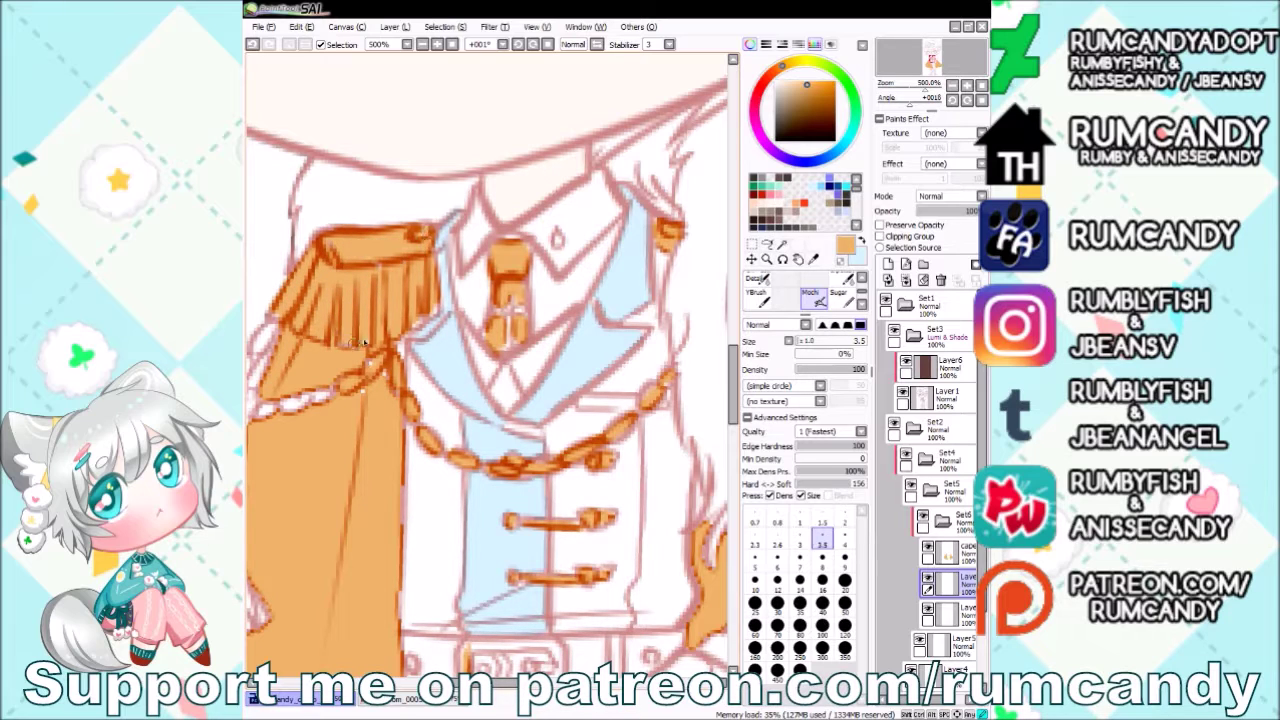
scroll(490, 360, "down", 5)
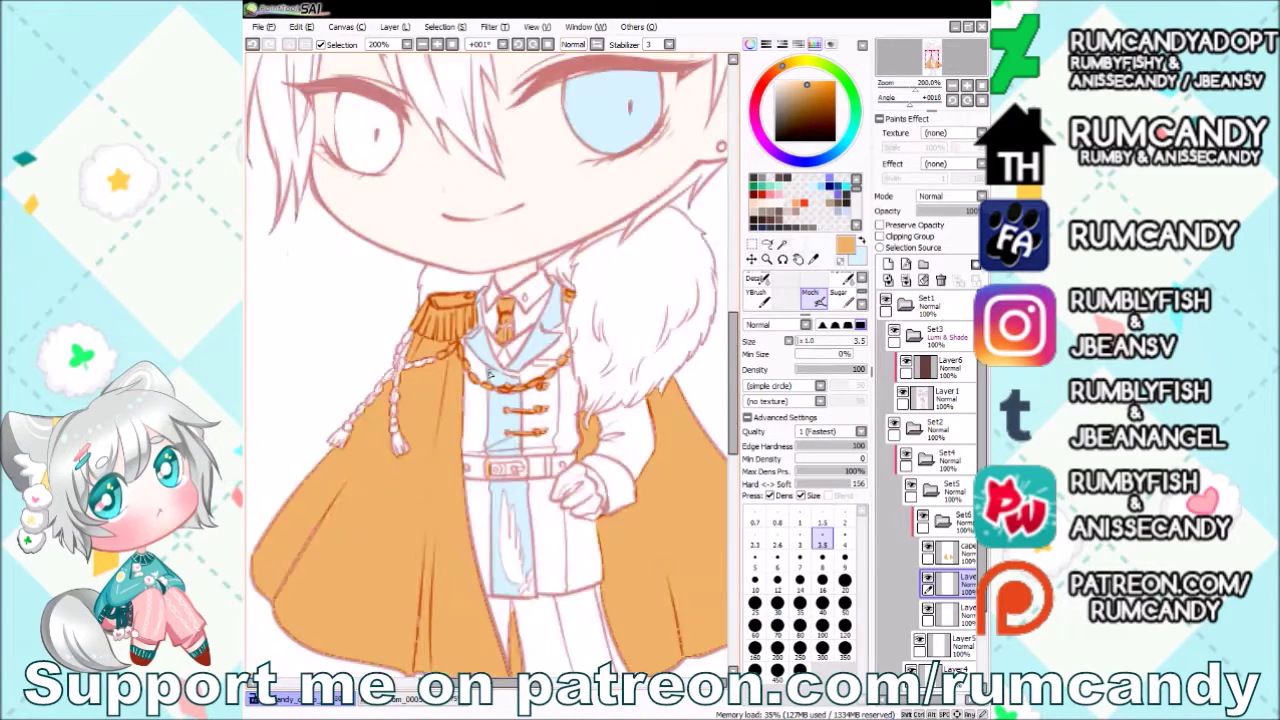
Paint the braided cords and tassels hanging from the epaulette orange with the Mochi brush at size 12.
scroll(330, 440, "up", 5)
left_click(777, 580)
mouse_move(300, 530)
left_mouse_down()
mouse_move(342, 427)
mouse_move(375, 403)
mouse_move(451, 270)
mouse_move(420, 472)
mouse_move(425, 560)
mouse_move(443, 547)
mouse_move(432, 394)
mouse_move(570, 290)
left_mouse_up()
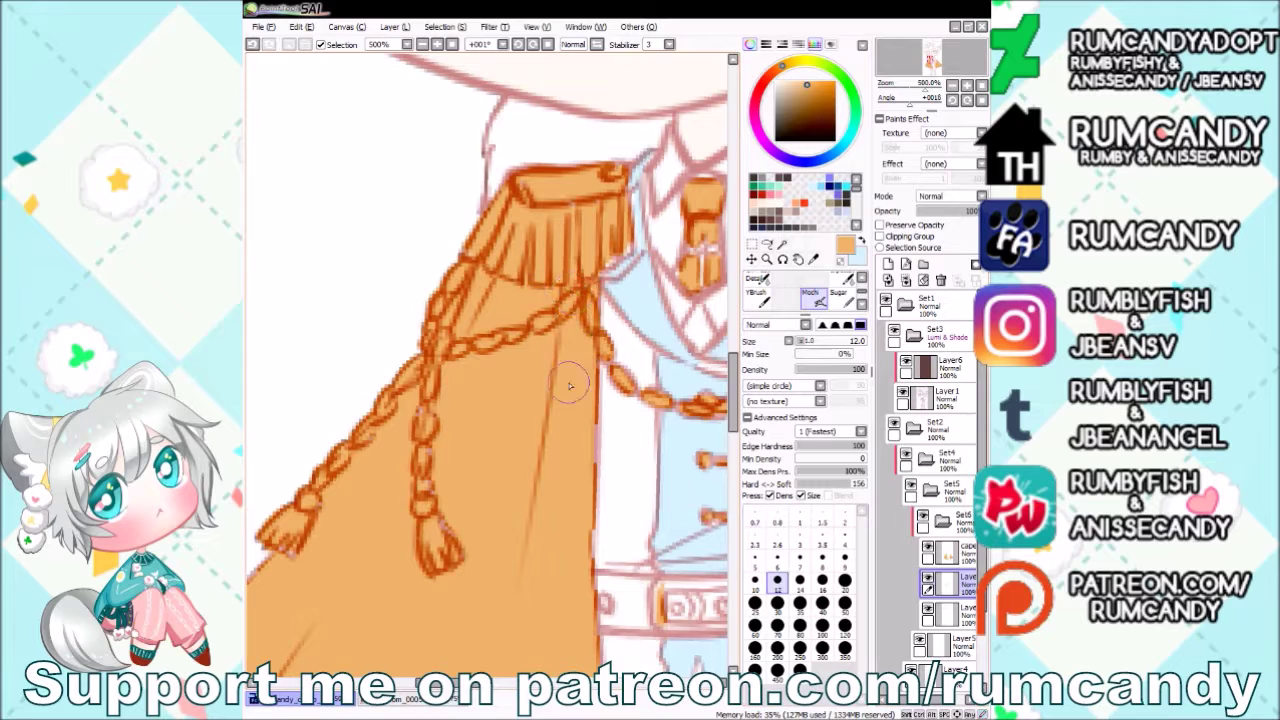
scroll(569, 385, "down", 5)
Paint the belt buckle and belt studs orange with the Mochi brush at size 3.5.
scroll(455, 325, "up", 6)
left_click(822, 539)
mouse_move(446, 285)
left_mouse_down()
mouse_move(455, 325)
mouse_move(535, 318)
left_mouse_up()
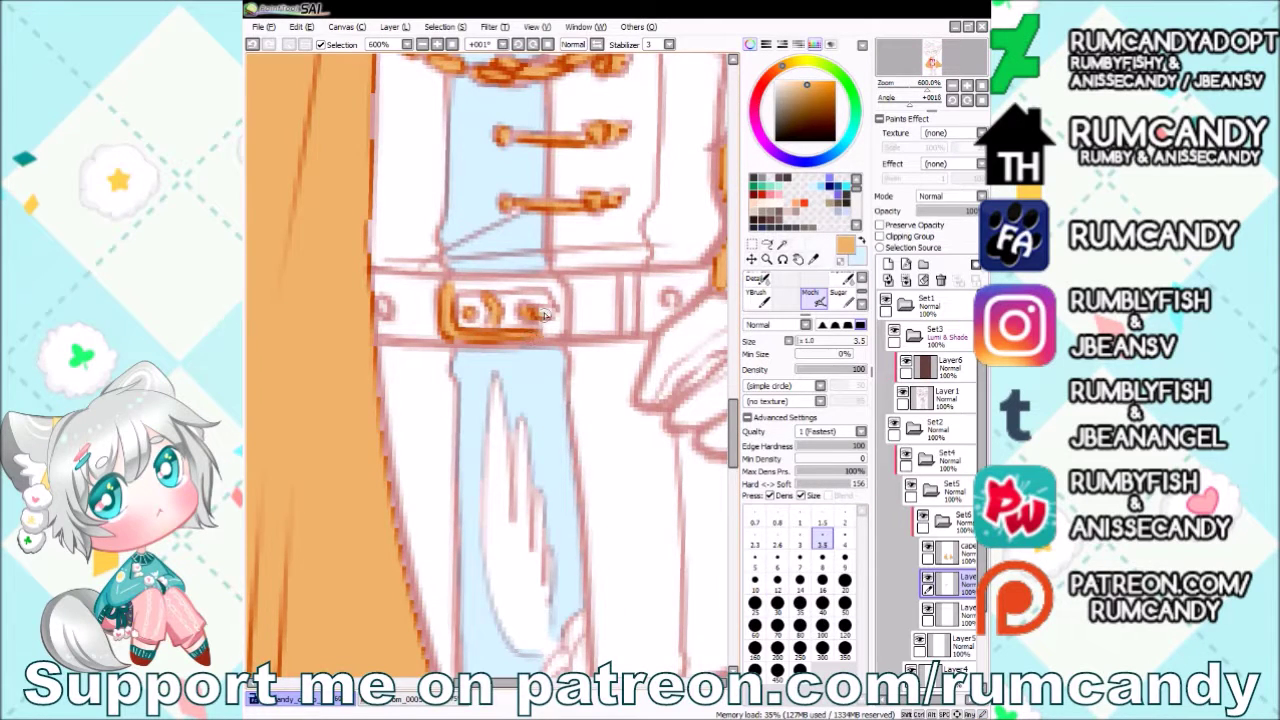
left_click_drag(462, 286, 556, 288)
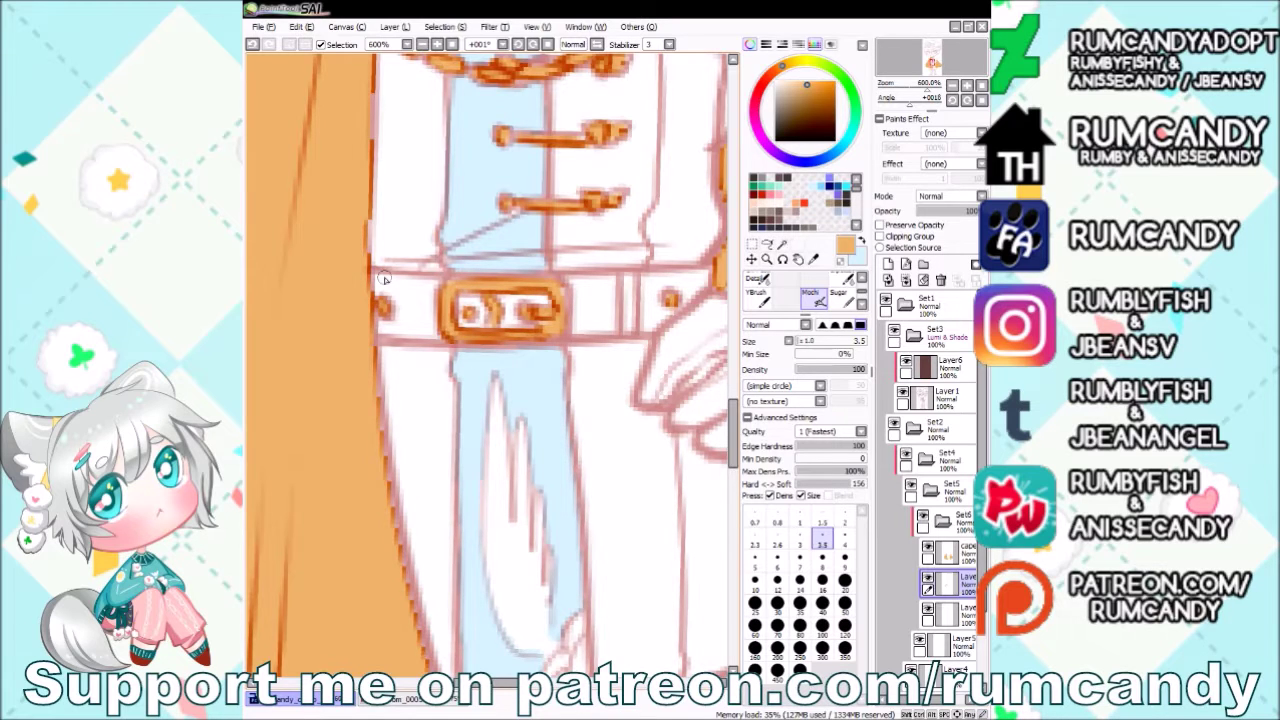
scroll(385, 280, "down", 5)
Paint one boot's strap, both boots' side patches and the boot stud orange, using size 7 for the second boot.
scroll(637, 416, "up", 4)
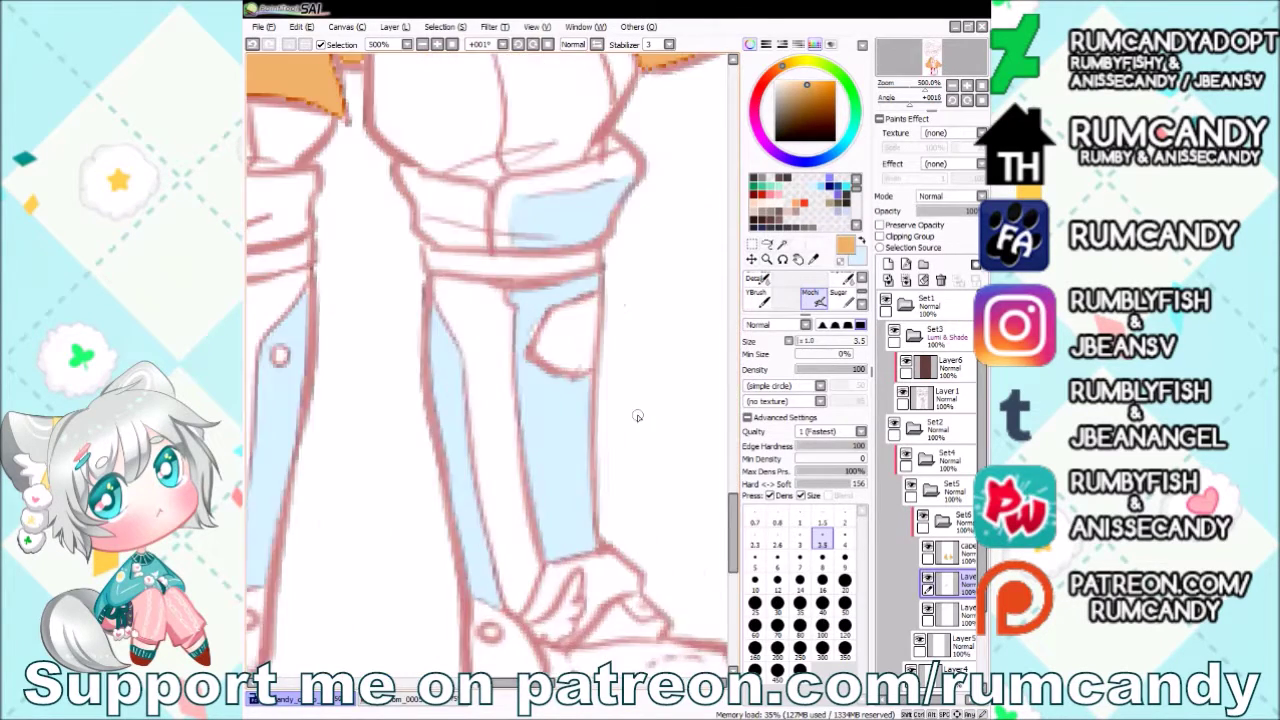
mouse_move(425, 252)
left_mouse_down()
mouse_move(584, 262)
mouse_move(440, 258)
mouse_move(605, 250)
left_mouse_up()
mouse_move(565, 305)
left_mouse_down()
mouse_move(535, 350)
mouse_move(590, 345)
mouse_move(615, 305)
left_mouse_up()
scroll(600, 320, "down", 3)
scroll(508, 314, "up", 2)
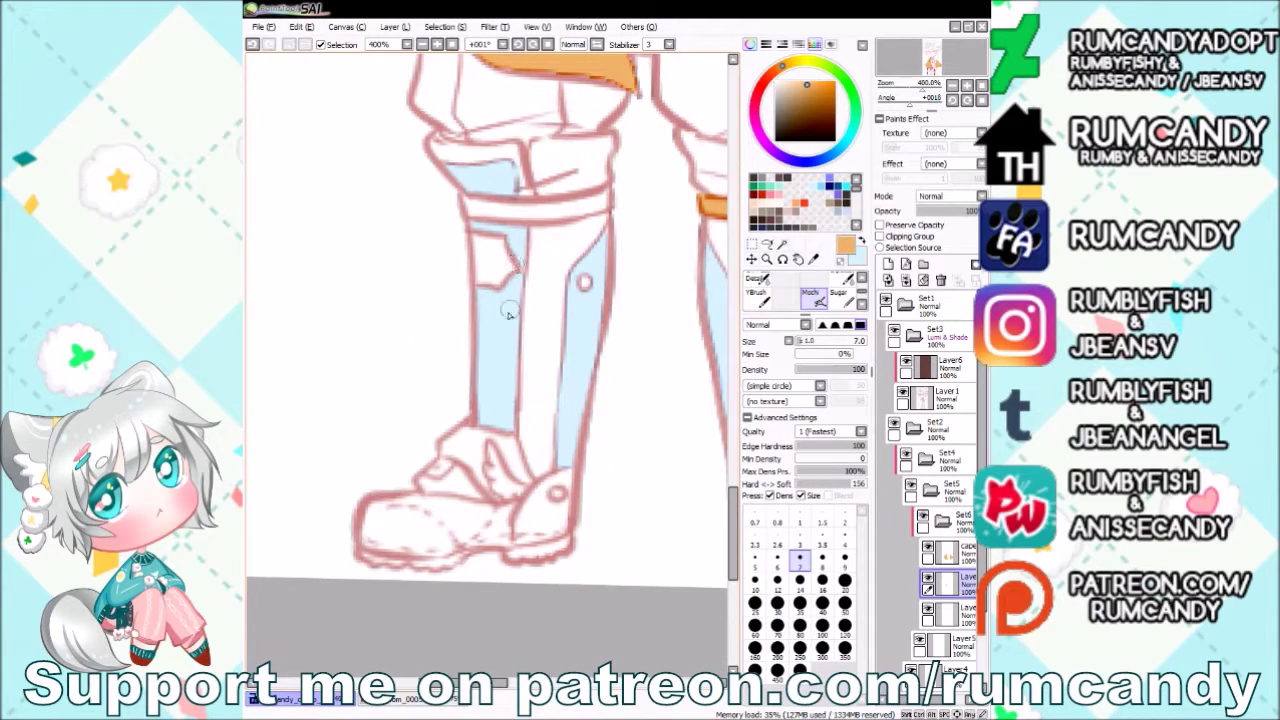
left_click_drag(508, 314, 493, 278)
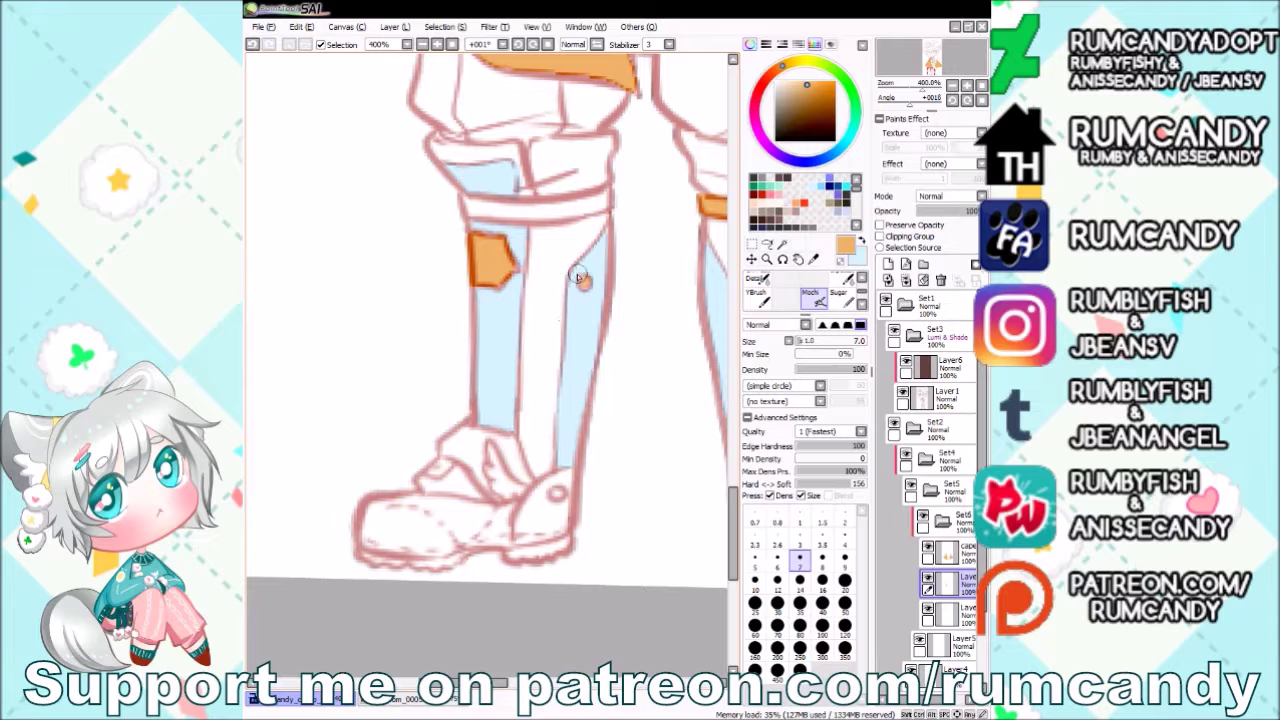
Paint the heels, soles and winged ankle pieces of both boots orange with the size 7 Mochi brush.
scroll(578, 278, "down", 1)
mouse_move(643, 510)
left_mouse_down()
mouse_move(662, 488)
mouse_move(648, 503)
left_mouse_up()
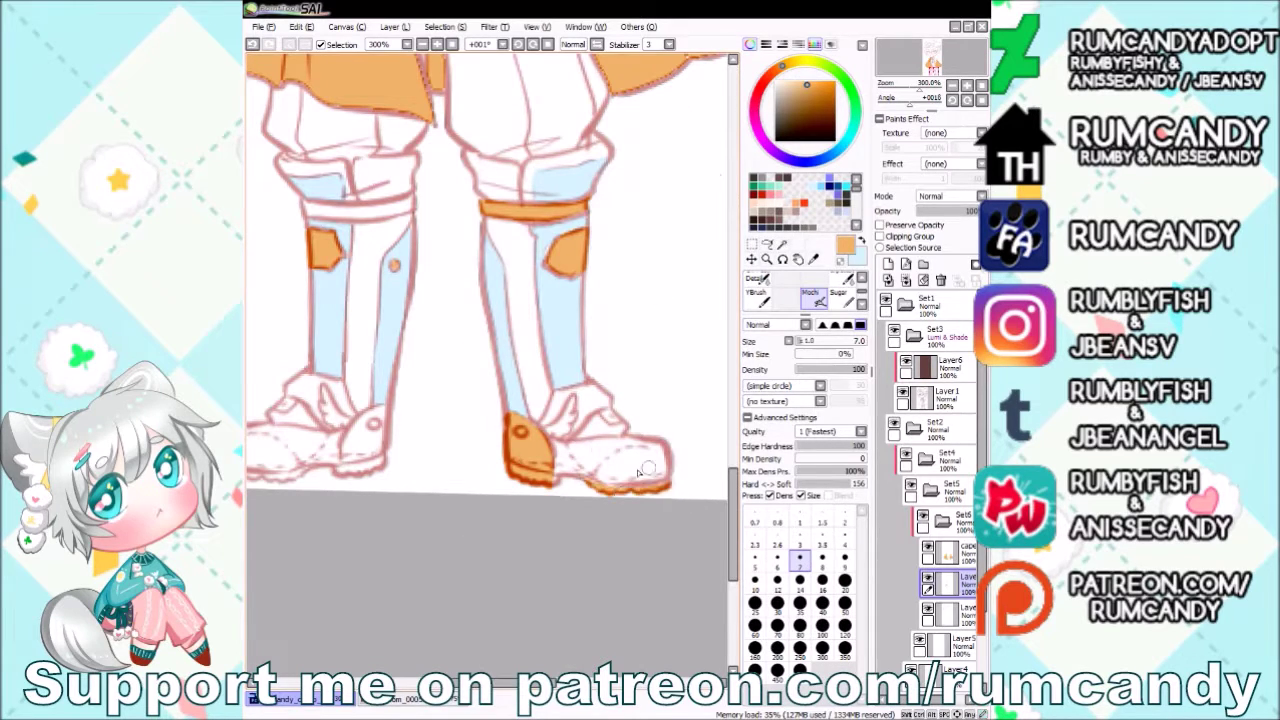
left_click_drag(610, 422, 607, 402)
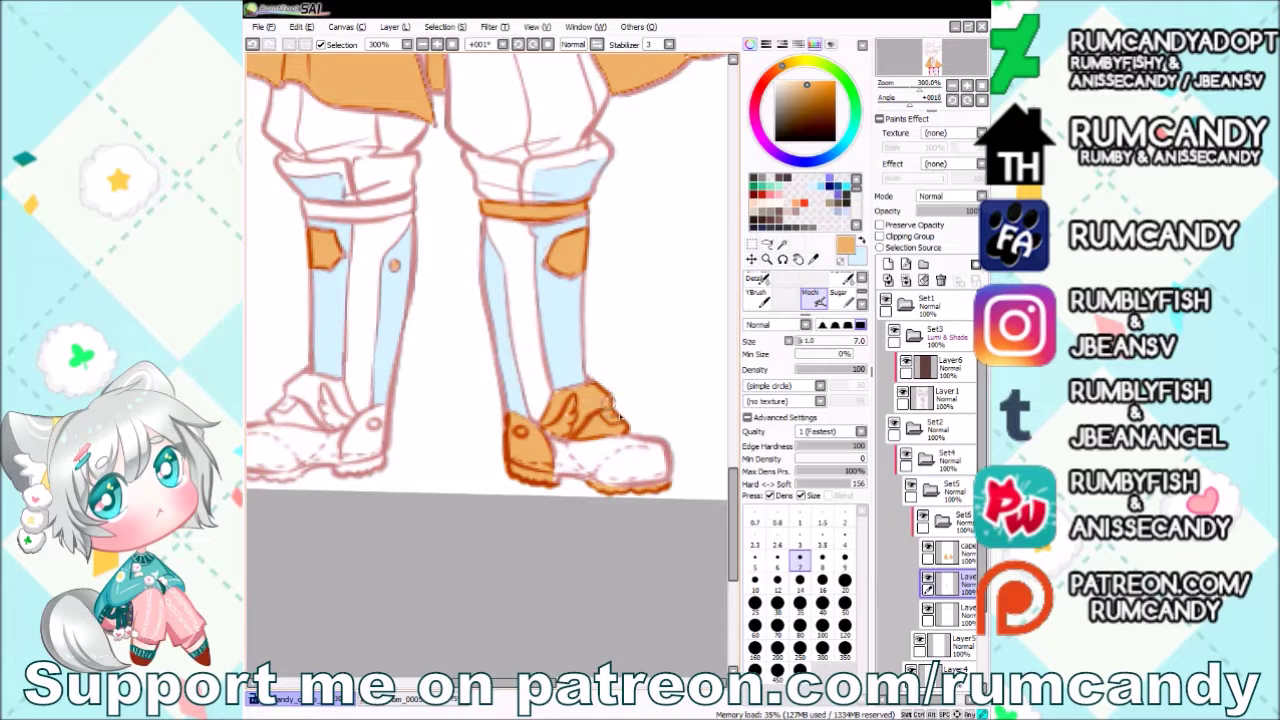
scroll(574, 380, "down", 3)
scroll(574, 380, "up", 5)
mouse_move(625, 350)
left_mouse_down()
mouse_move(617, 414)
mouse_move(584, 440)
mouse_move(597, 405)
mouse_move(506, 331)
mouse_move(456, 349)
mouse_move(519, 363)
mouse_move(467, 326)
mouse_move(551, 323)
mouse_move(542, 301)
mouse_move(532, 377)
mouse_move(598, 405)
mouse_move(405, 457)
mouse_move(500, 455)
left_mouse_up()
scroll(500, 450, "down", 5)
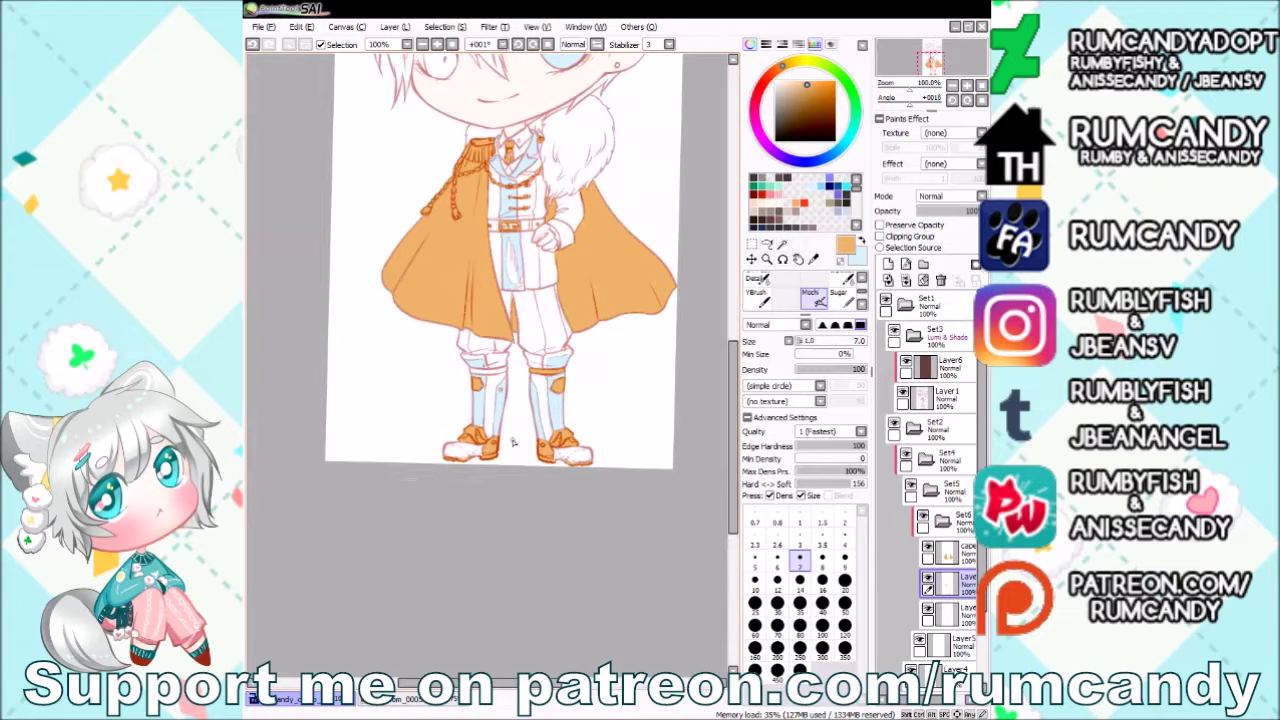
Select the side panels of the trousers from the line art and paint them orange with the Pencil on the trim layer.
scroll(509, 262, "up", 2)
key("w")
left_click(570, 406)
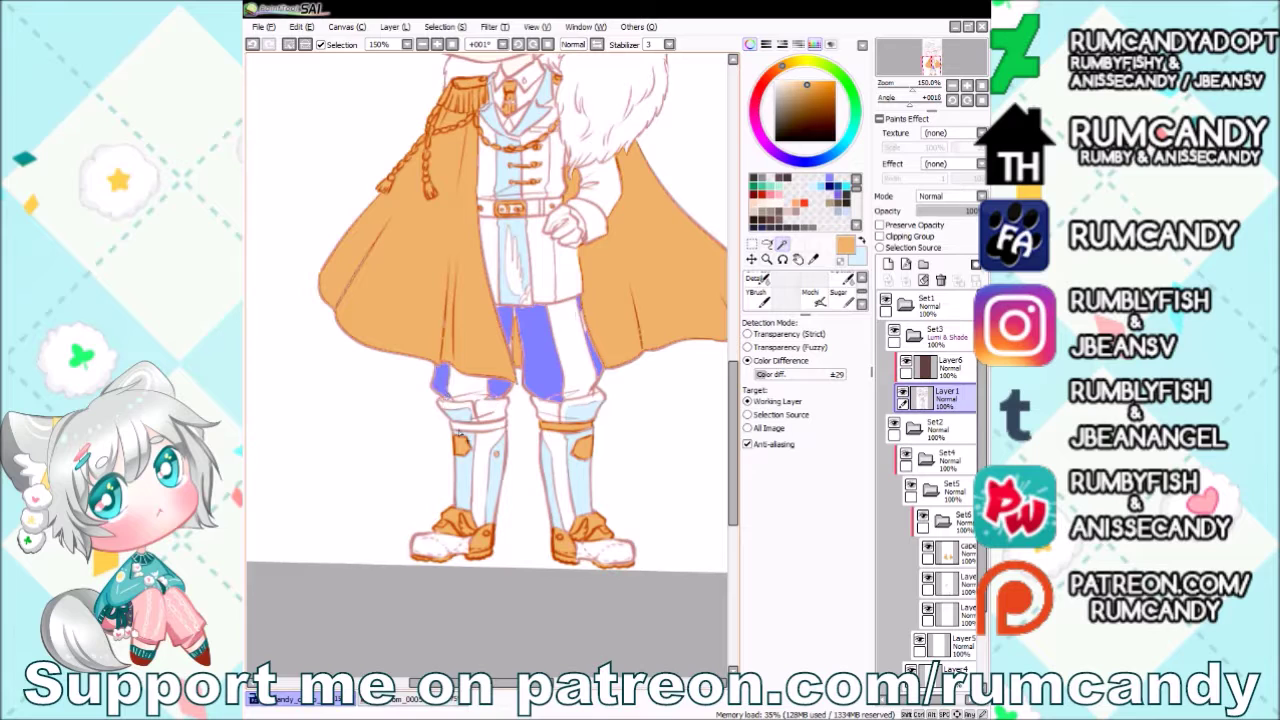
key("s")
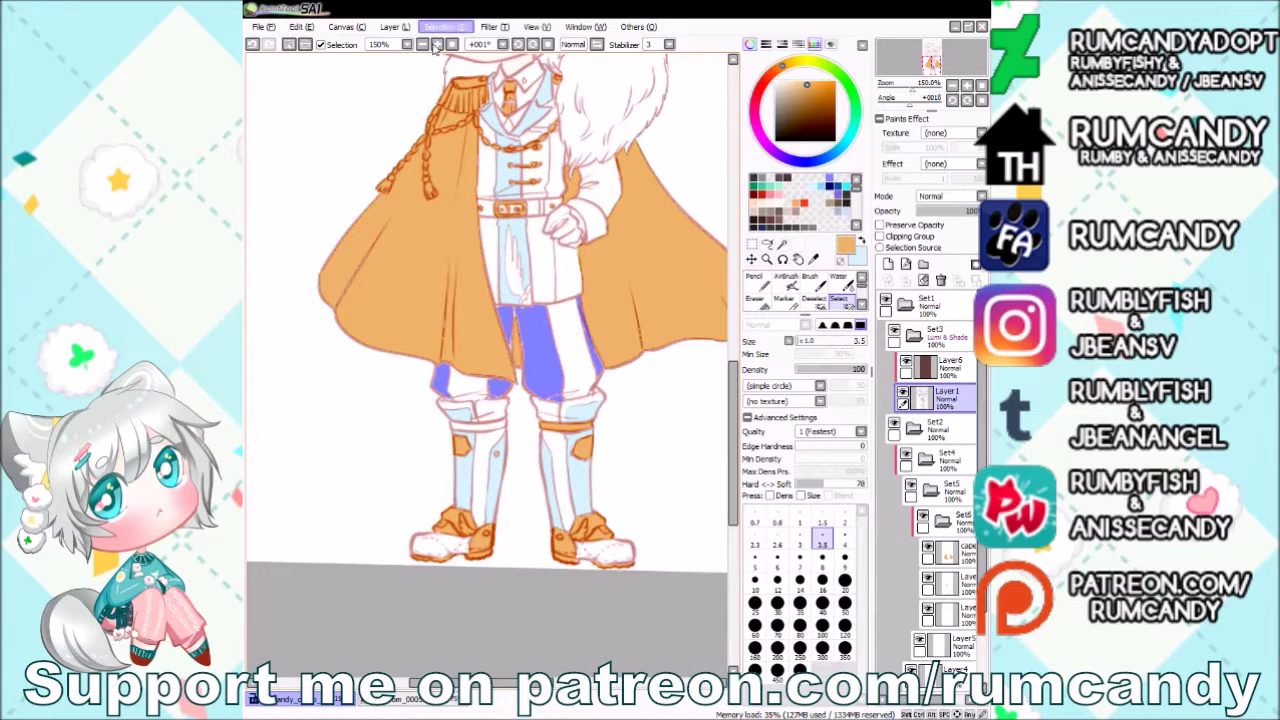
left_click(948, 578)
left_click(757, 276)
left_click_drag(520, 320, 606, 390)
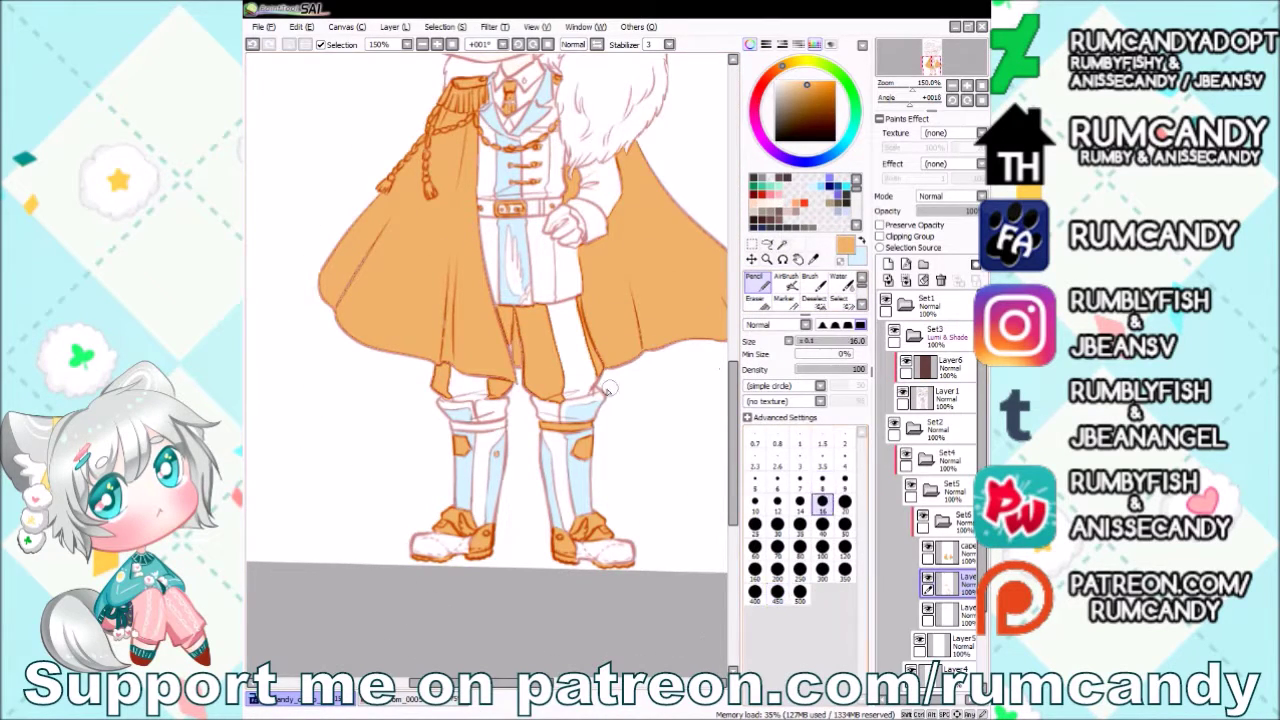
Select the emblem's frame and the hat's band and knot on the line art layer, refining with the selection pen.
scroll(505, 380, "up", 5)
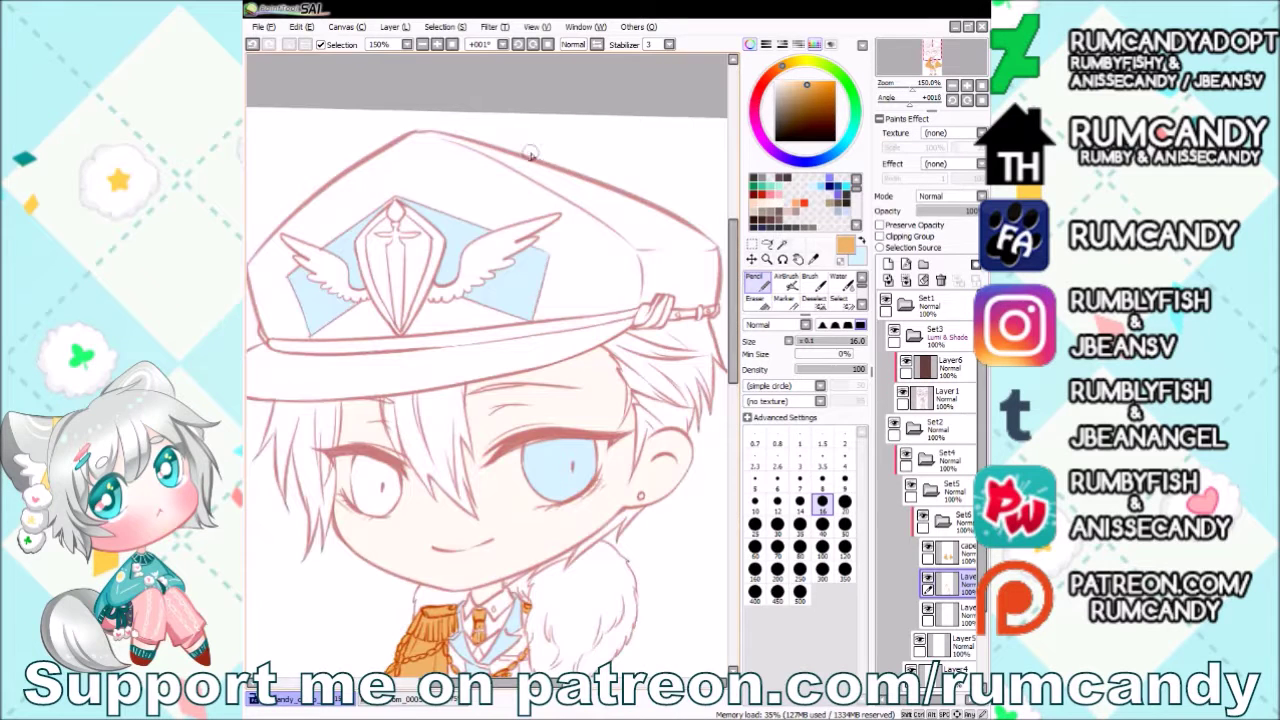
key("w")
left_click(940, 395)
left_click(395, 330)
left_click(400, 345)
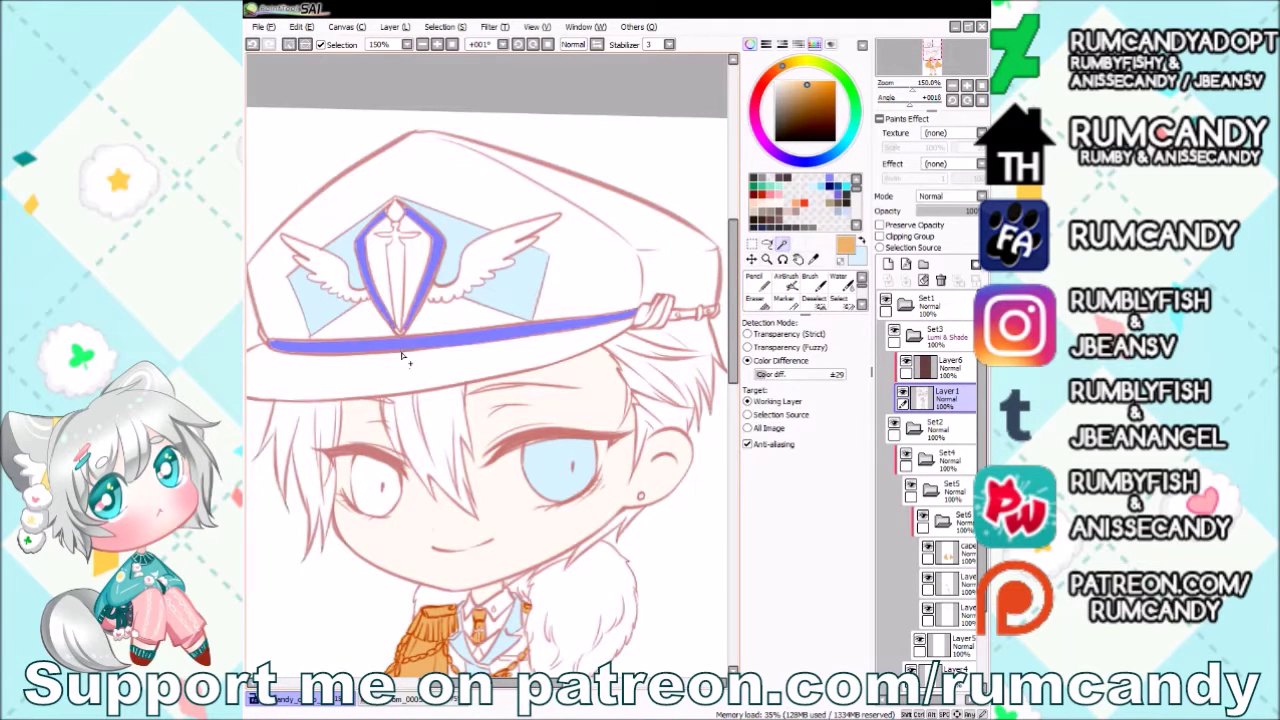
key("s")
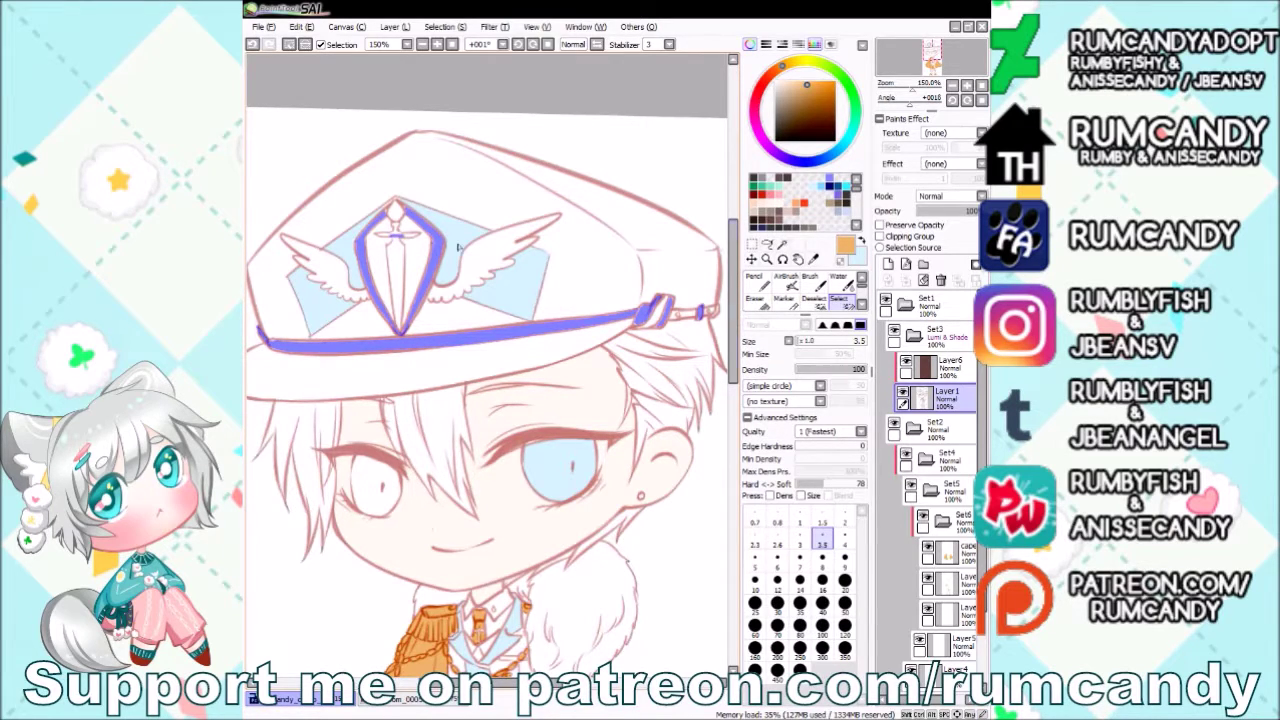
Paint the selected emblem frame and hat band orange with the Pencil on the trim layer, finishing at size 16.
key("w")
left_click(948, 580)
left_click(754, 278)
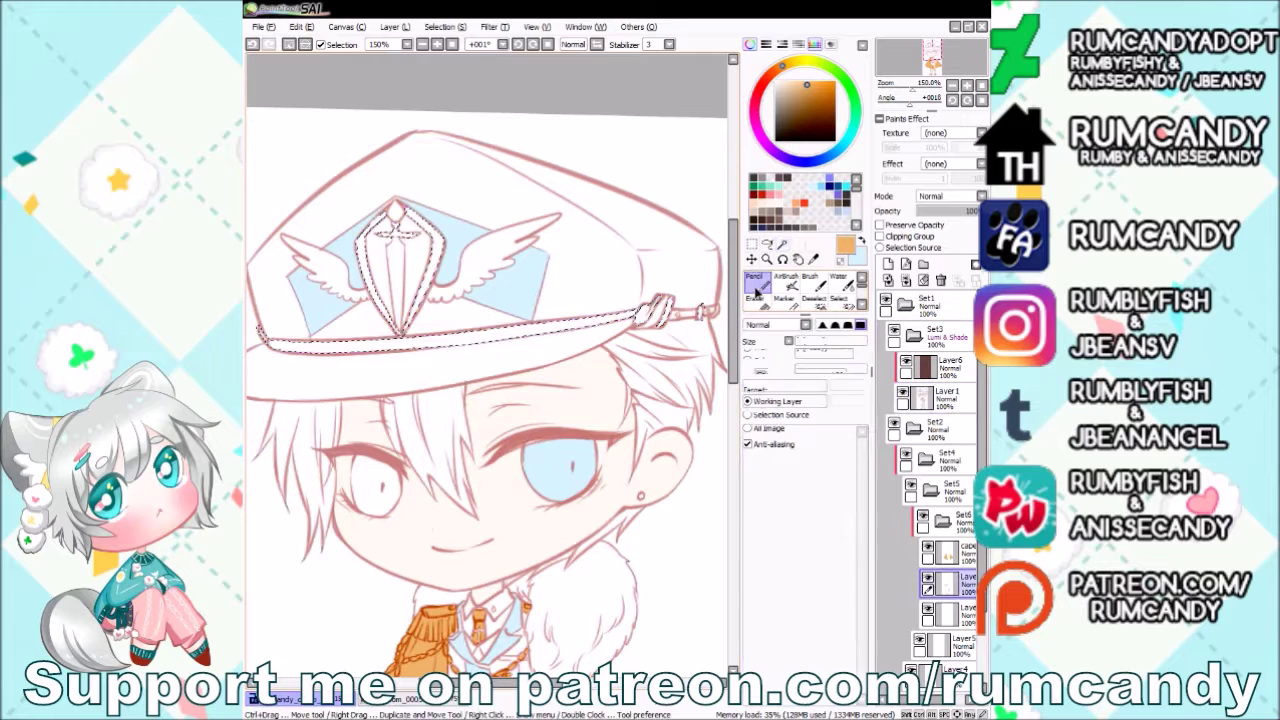
left_click_drag(560, 150, 420, 330)
left_click(822, 500)
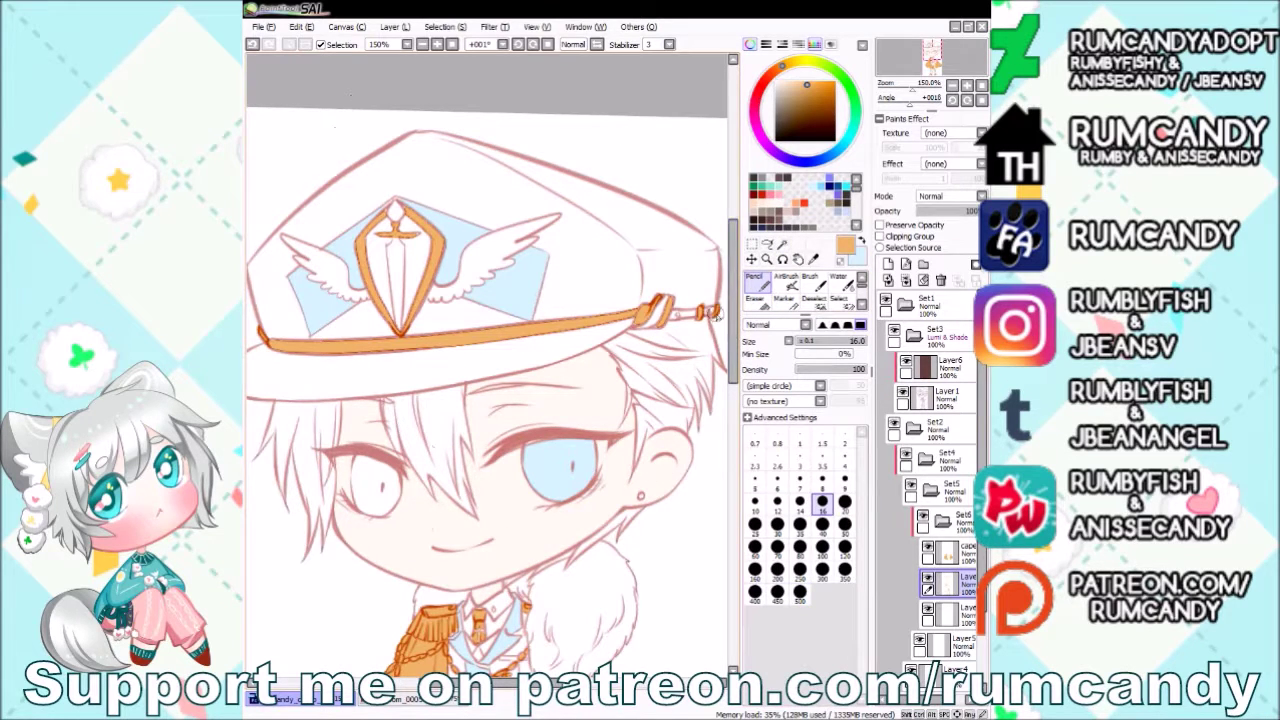
Add a layer beneath the trim layer and paint the hair orange with the Pencil at size 250.
scroll(716, 310, "down", 2)
left_click(948, 610)
left_click(800, 568)
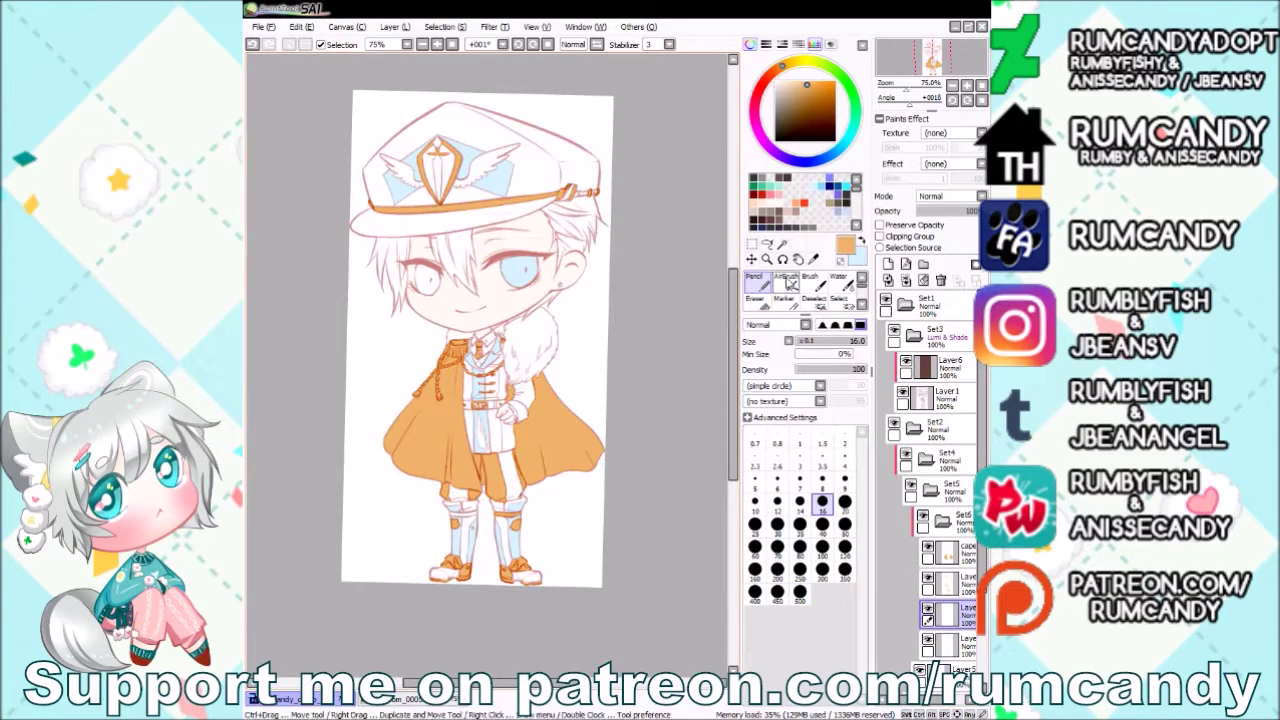
mouse_move(440, 225)
left_mouse_down()
mouse_move(465, 280)
mouse_move(462, 248)
mouse_move(565, 225)
mouse_move(600, 240)
mouse_move(400, 250)
mouse_move(370, 279)
left_mouse_up()
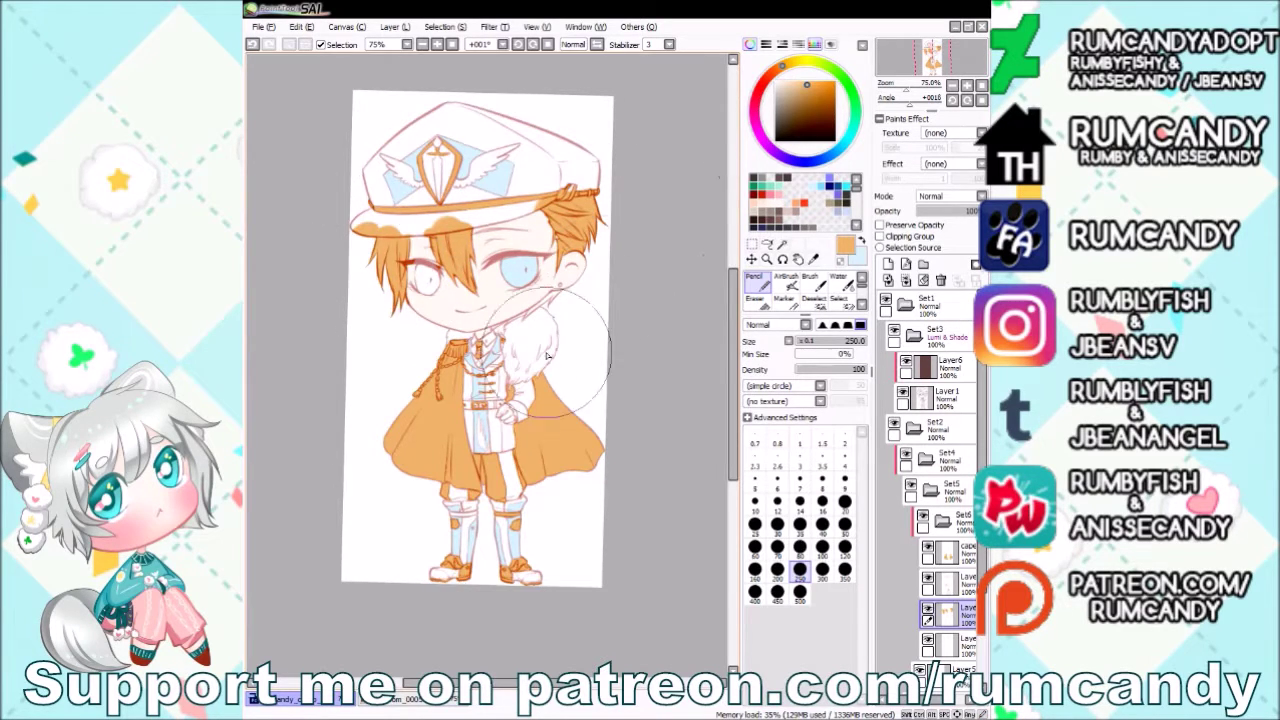
Fill in the remaining hair strands orange with the Pencil at size 16.
scroll(530, 330, "up", 4)
left_click(822, 500)
left_click_drag(420, 345, 540, 275)
mouse_move(470, 320)
left_mouse_down()
mouse_move(567, 253)
mouse_move(518, 325)
mouse_move(643, 205)
left_mouse_up()
scroll(621, 182, "down", 3)
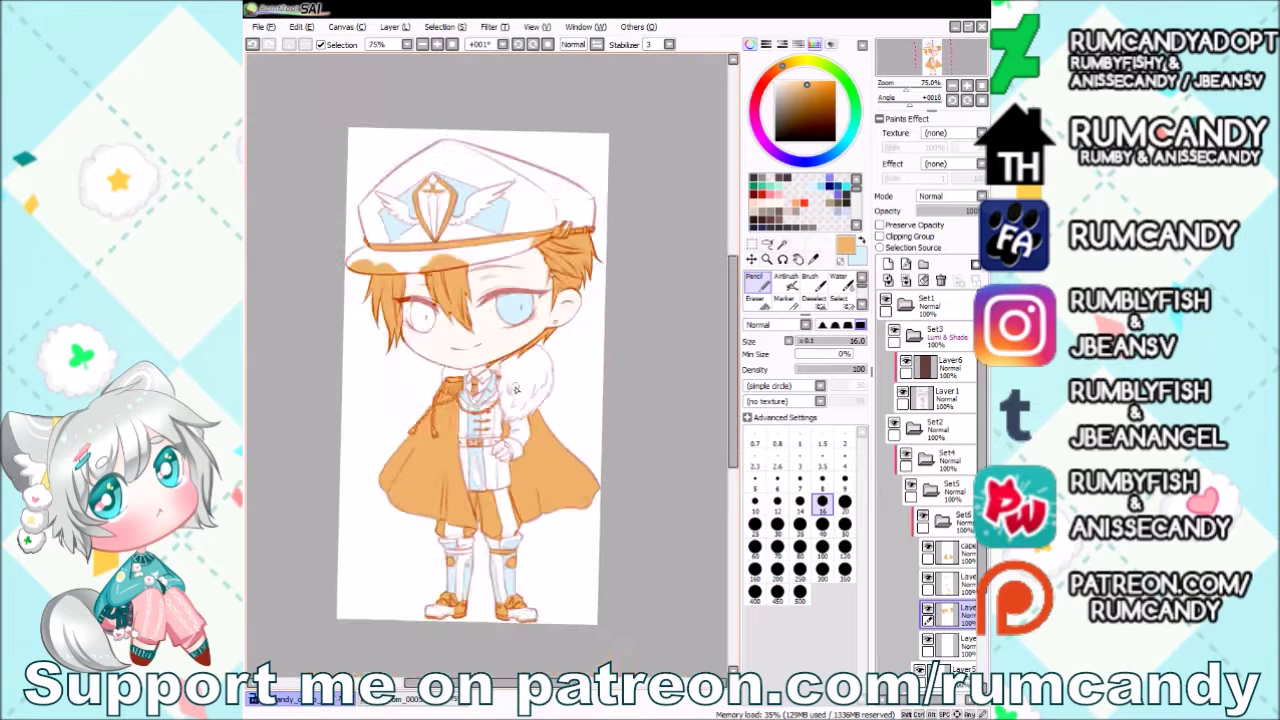
Erase the hair colour that spills over the hat brim with a size 40 Eraser.
left_click(755, 299)
left_click(822, 522)
mouse_move(310, 262)
left_mouse_down()
mouse_move(445, 262)
mouse_move(406, 270)
left_mouse_up()
scroll(481, 408, "down", 1)
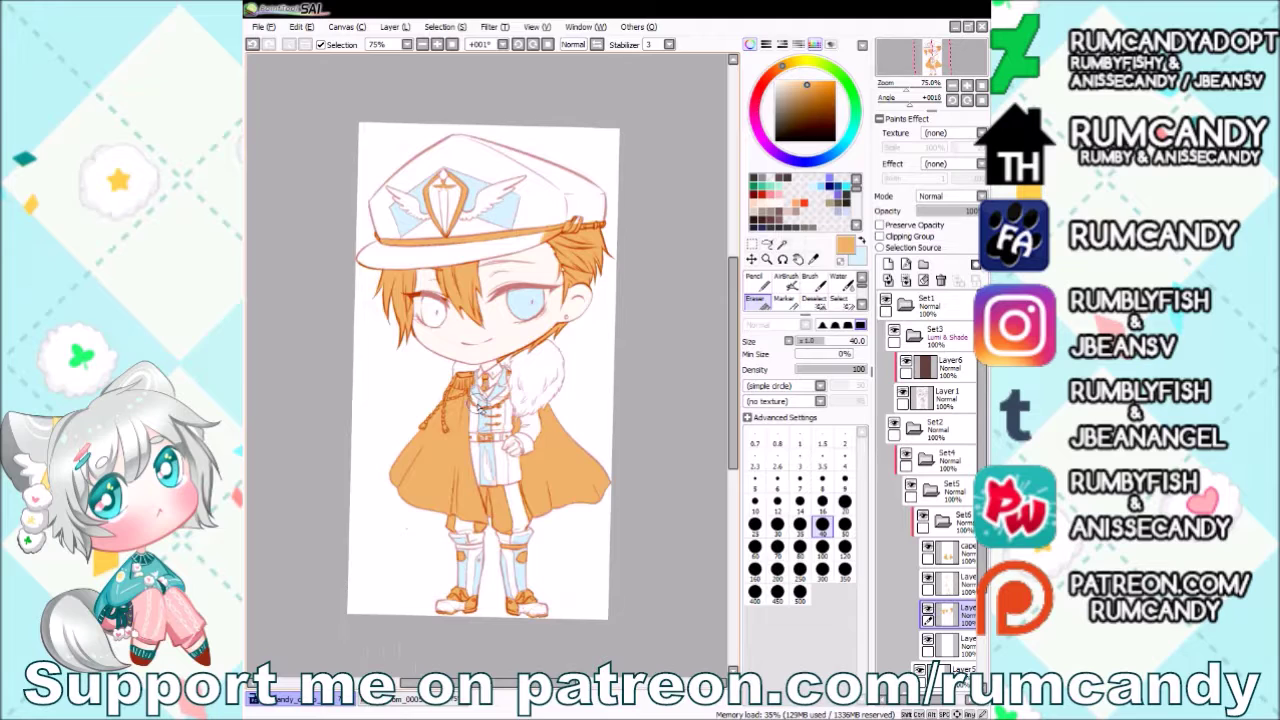
Add a layer beneath the light blue layer and set up the Pencil at size 100 with a muted blue.
scroll(899, 587, "down", 2)
left_click(945, 615)
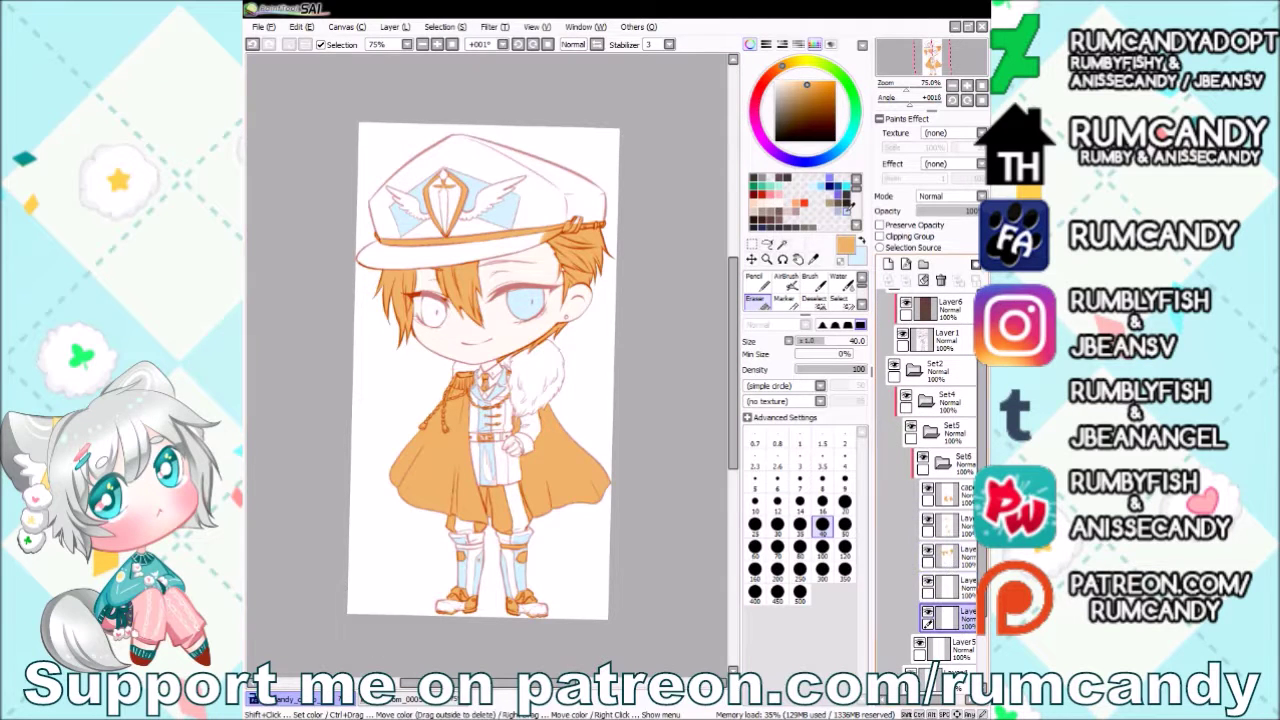
left_click(755, 278)
left_click(821, 545)
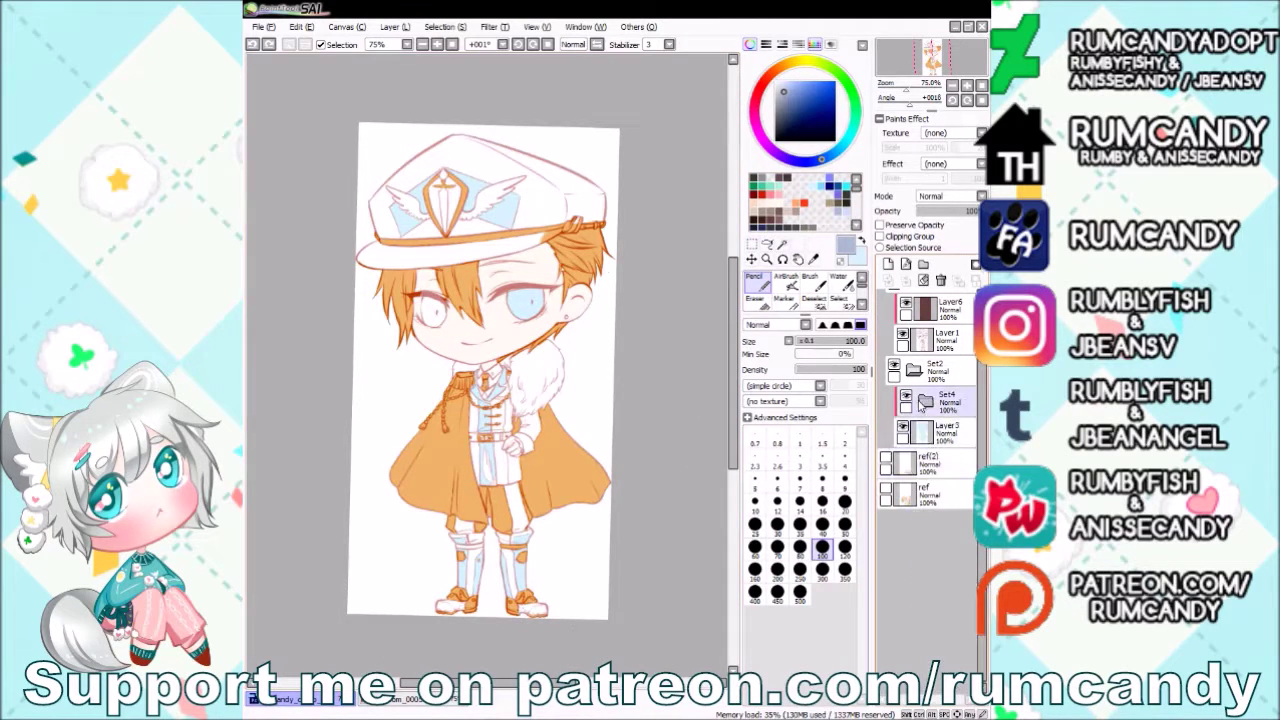
Sample blue from the ref(2) reference artwork and paint the boots with it using the size 100 Pencil.
left_click(840, 258)
scroll(566, 565, "up", 4)
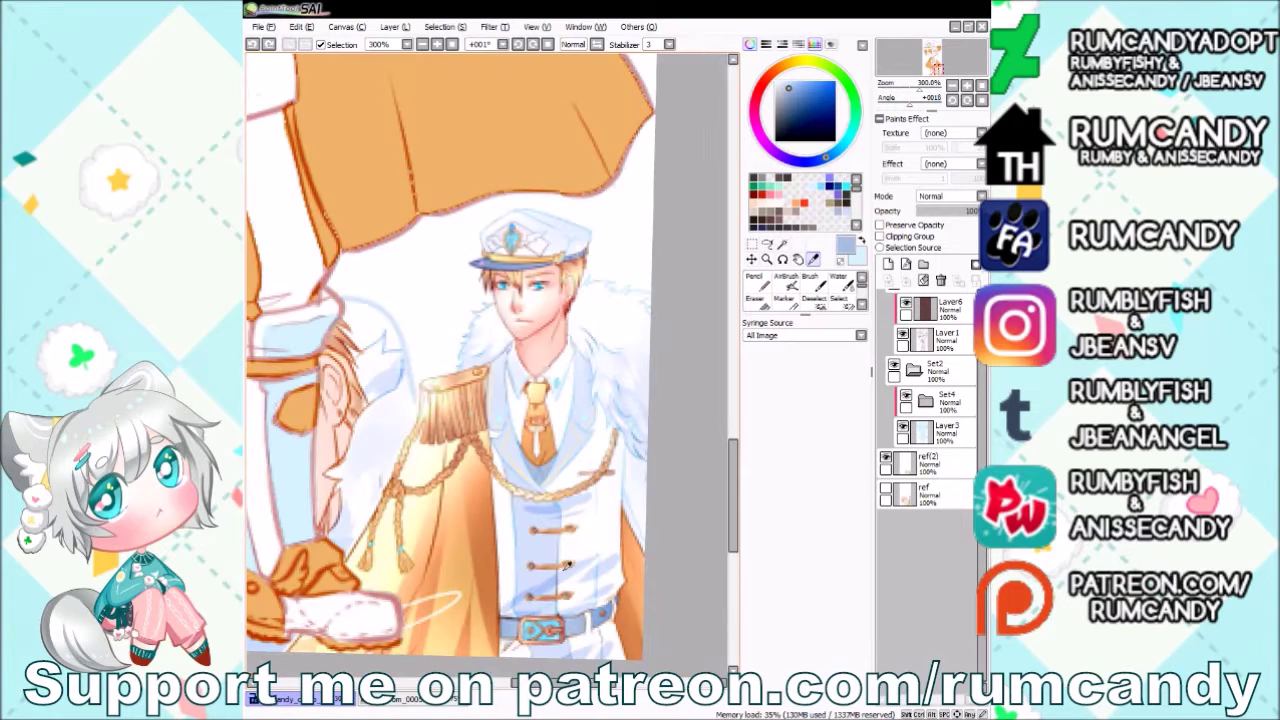
scroll(612, 383, "down", 3)
scroll(537, 467, "up", 1)
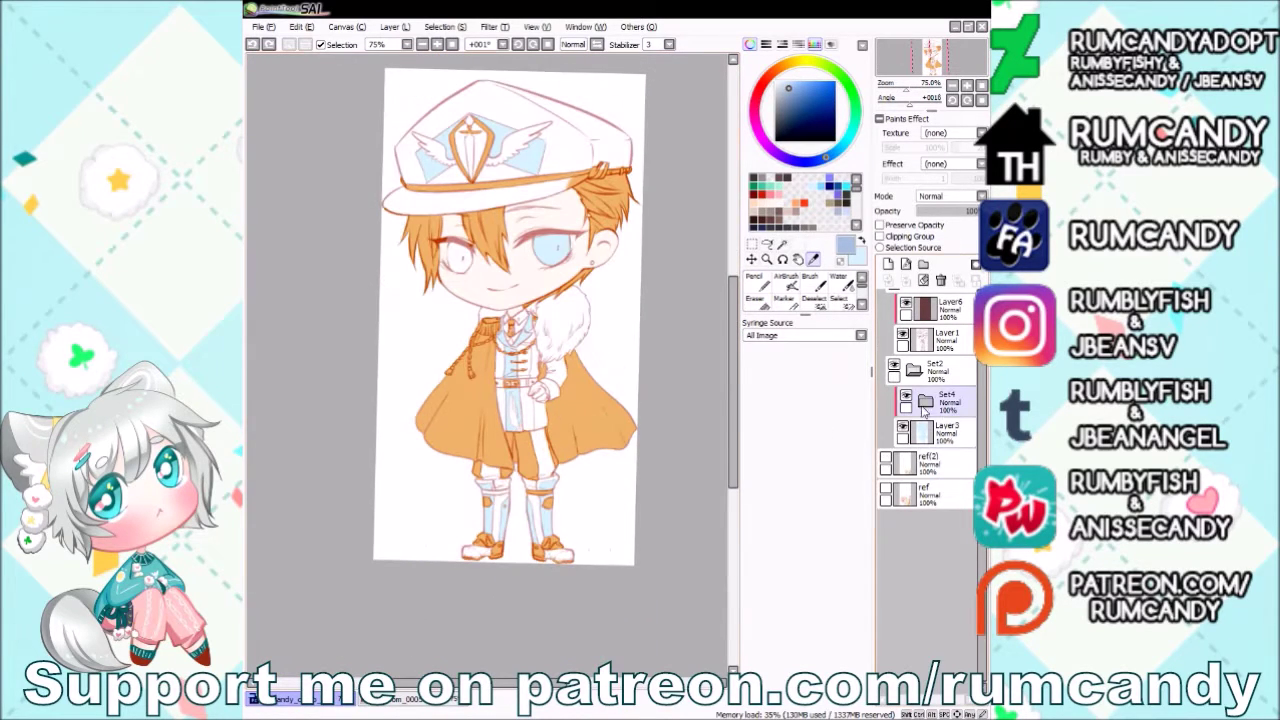
left_click(537, 467, "ctrl+shift")
key("n")
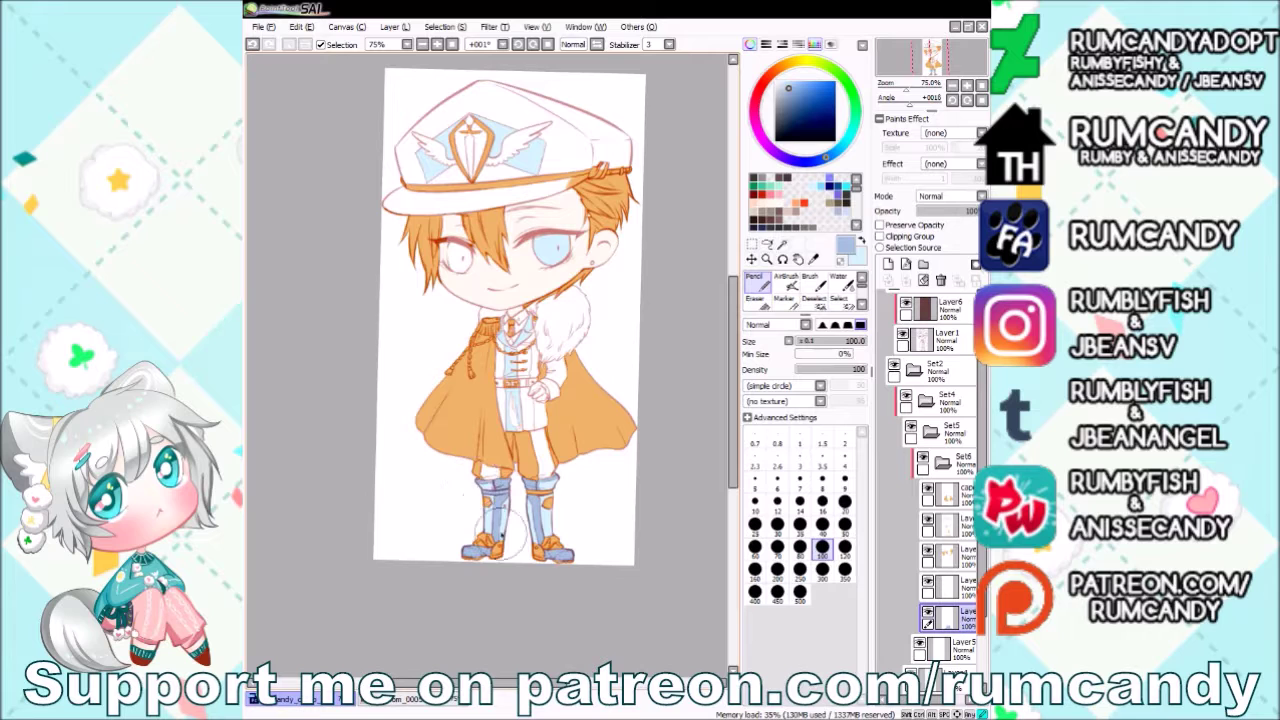
Sample the orange and paint the remaining boot's strap on the trim layer with the Pencil at size 30.
scroll(473, 520, "up", 4)
left_click(928, 522)
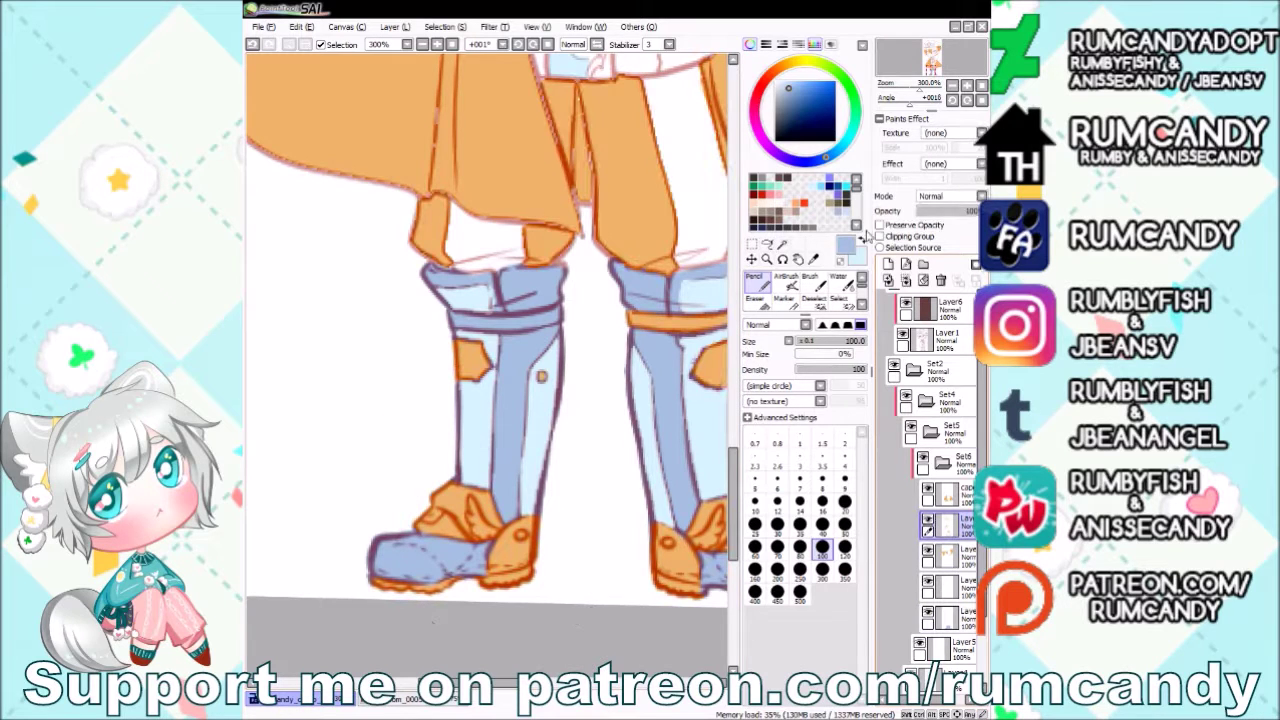
left_click(545, 240, "alt")
key("bracketleft")
key("bracketleft")
key("bracketleft")
key("bracketleft")
key("bracketleft")
key("bracketleft")
key("bracketleft")
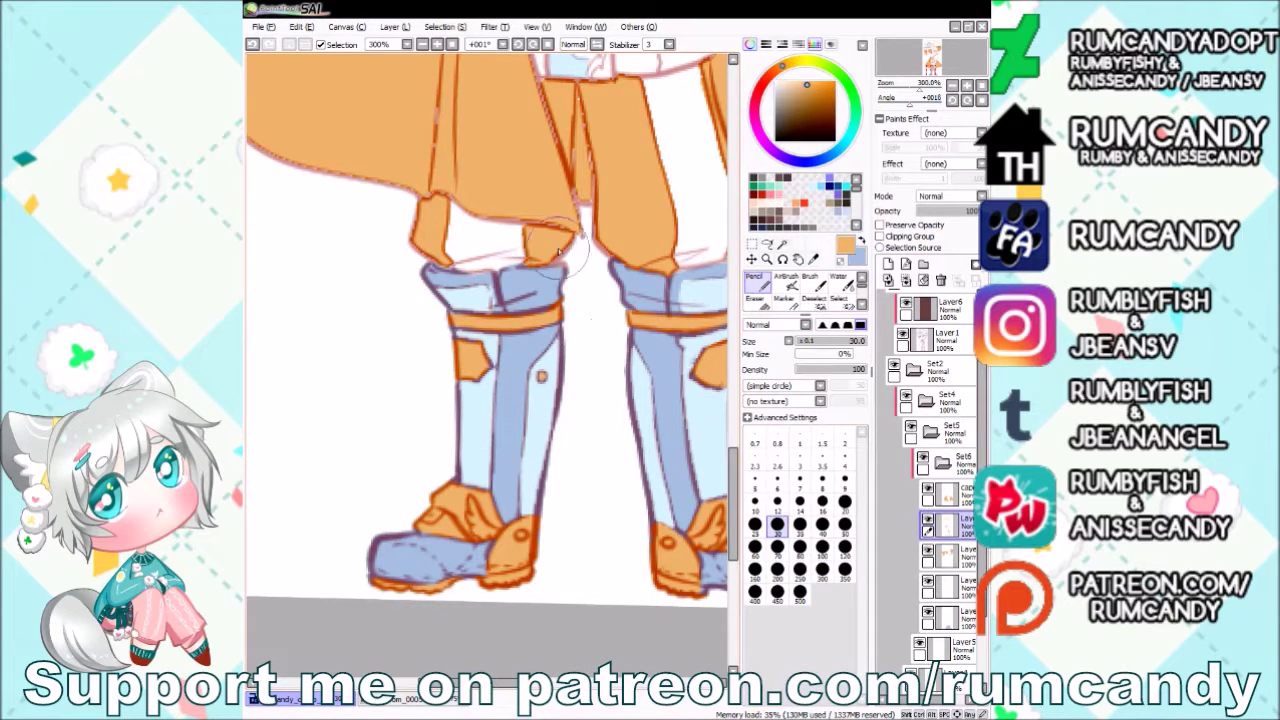
Paint the belt and the V-shaped vest neckline muted blue on the boots' layer with the Pencil at size 14.
scroll(558, 250, "down", 1)
left_click(945, 612)
scroll(793, 300, "down", 2)
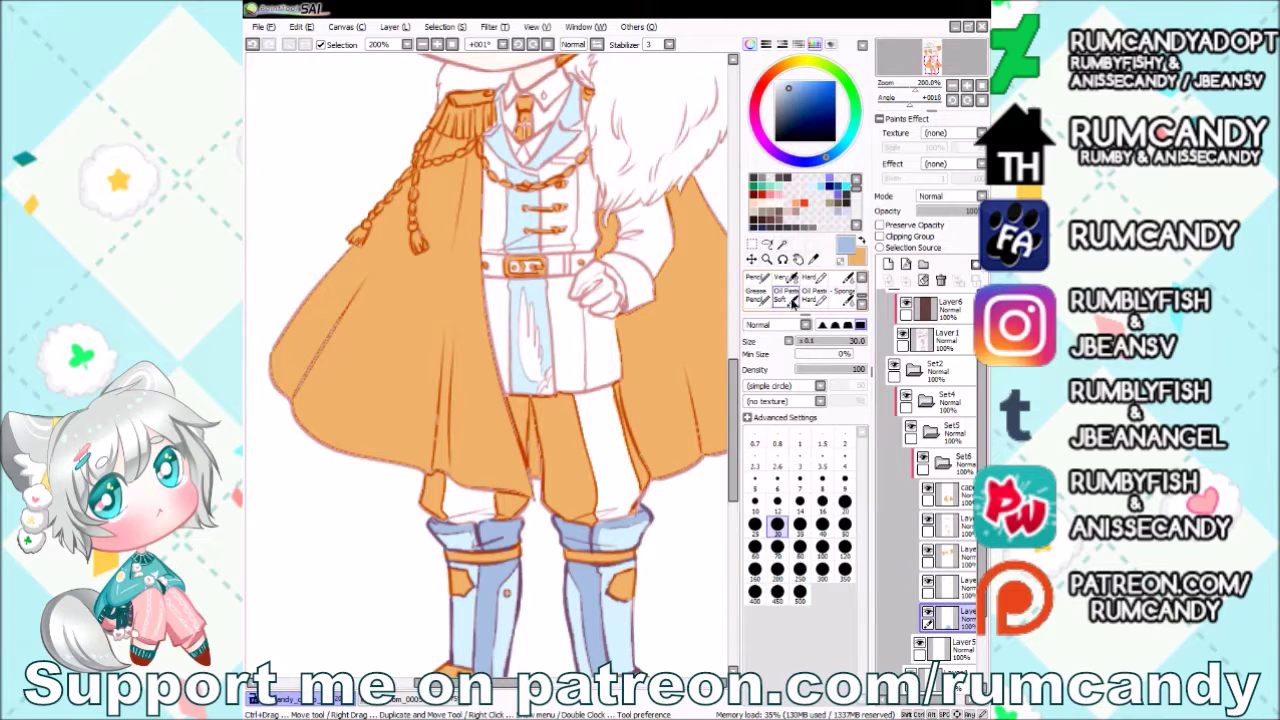
left_click(792, 300)
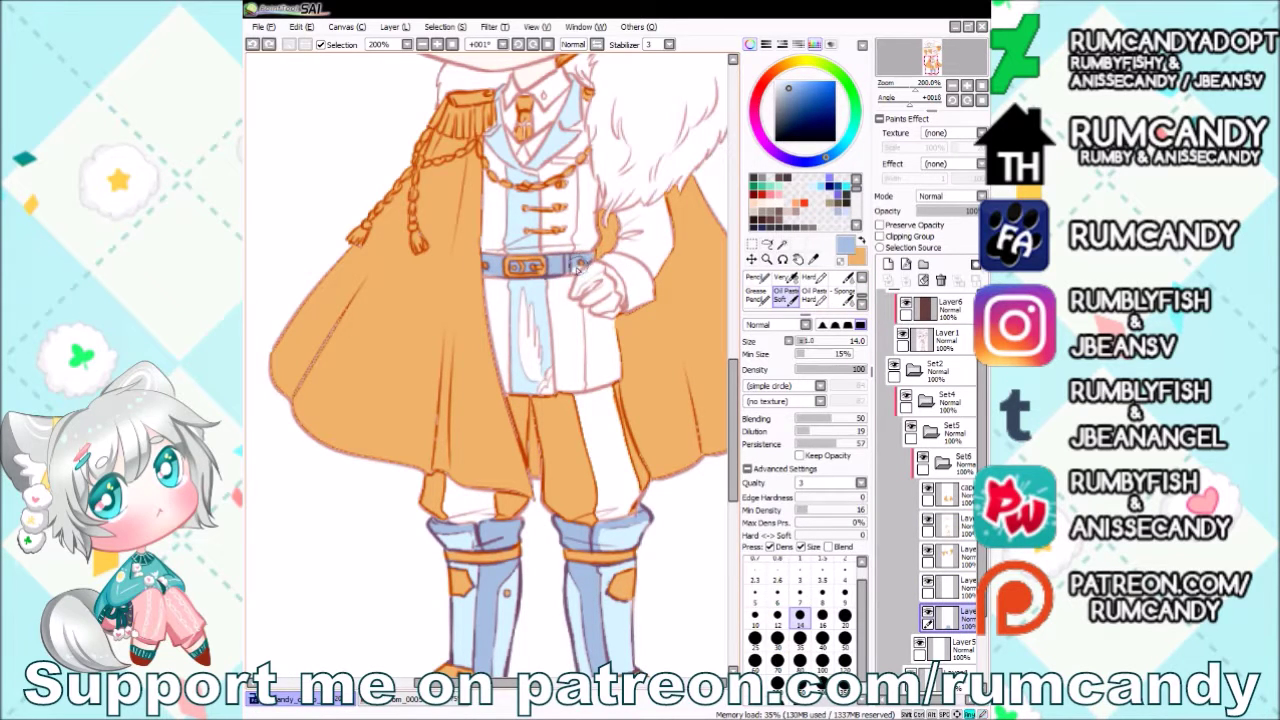
key("n")
scroll(522, 203, "up", 3)
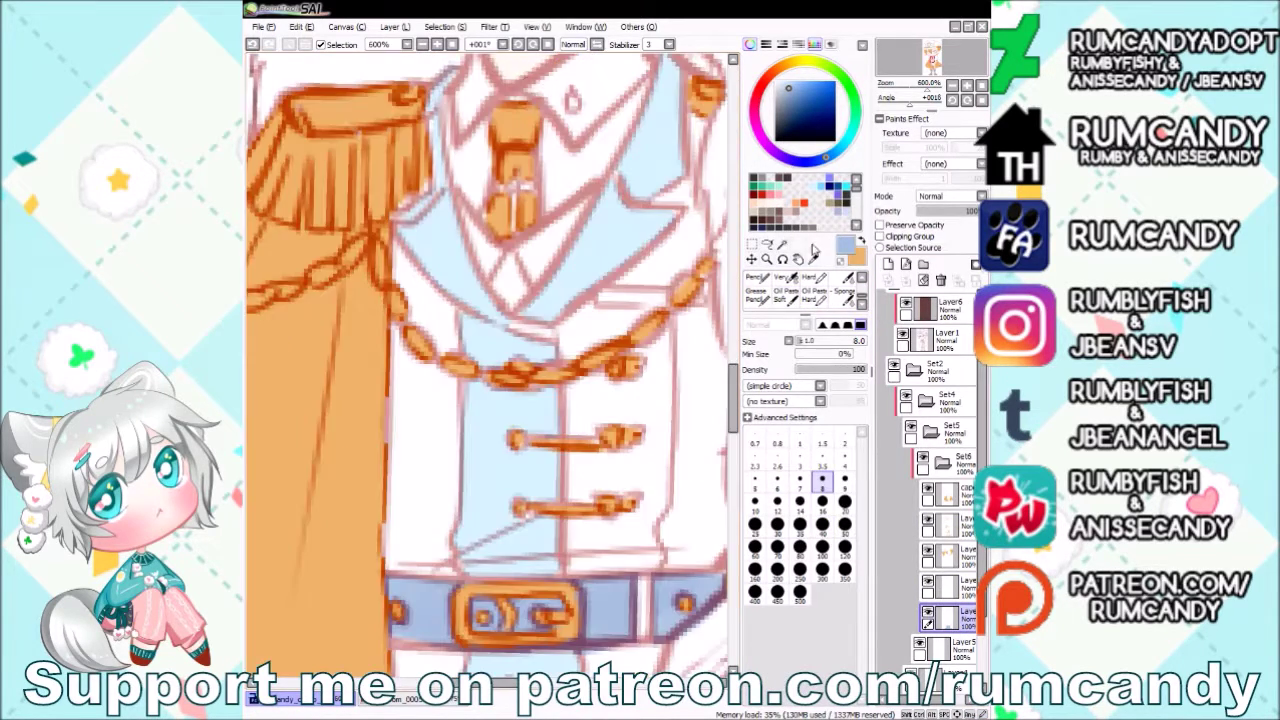
key("b")
mouse_move(470, 215)
left_mouse_down()
mouse_move(590, 200)
mouse_move(455, 210)
left_mouse_up()
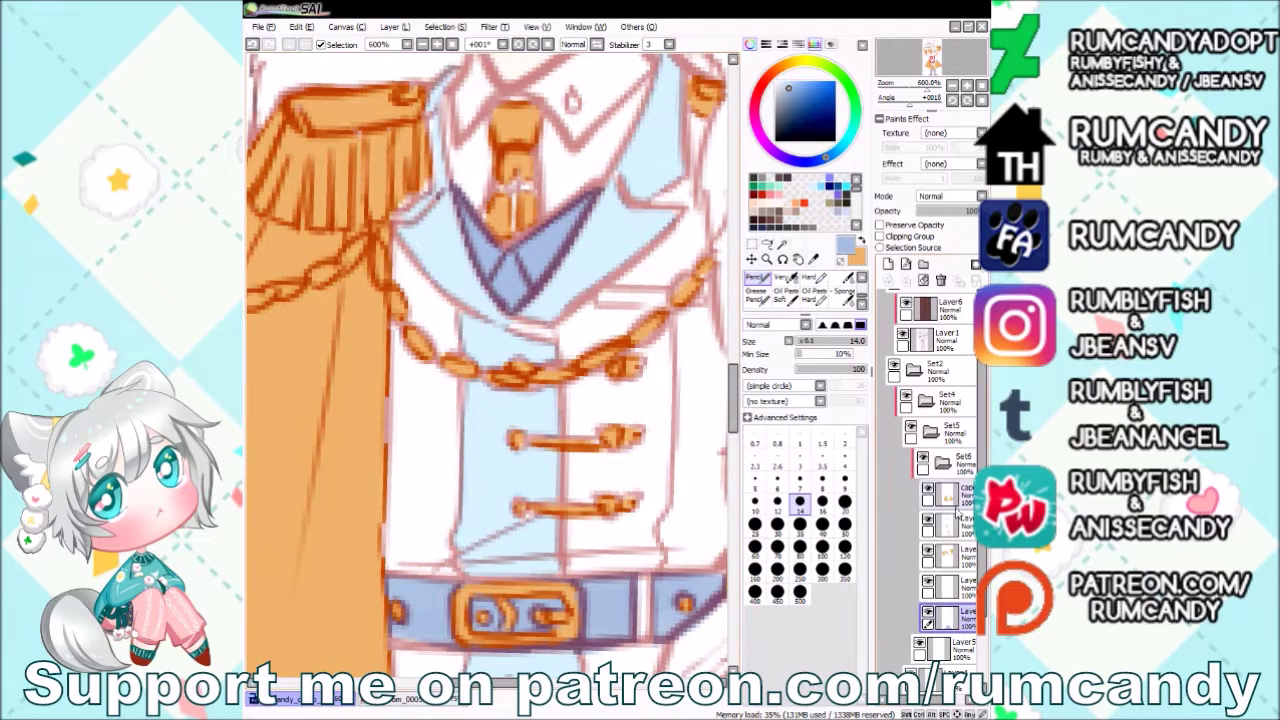
Sample the orange trim colour and paint the coat's chest pocket strip with it on the gold trim layer.
left_click(945, 522)
left_click(660, 305, "alt")
left_click_drag(597, 300, 700, 270)
scroll(677, 268, "down", 8)
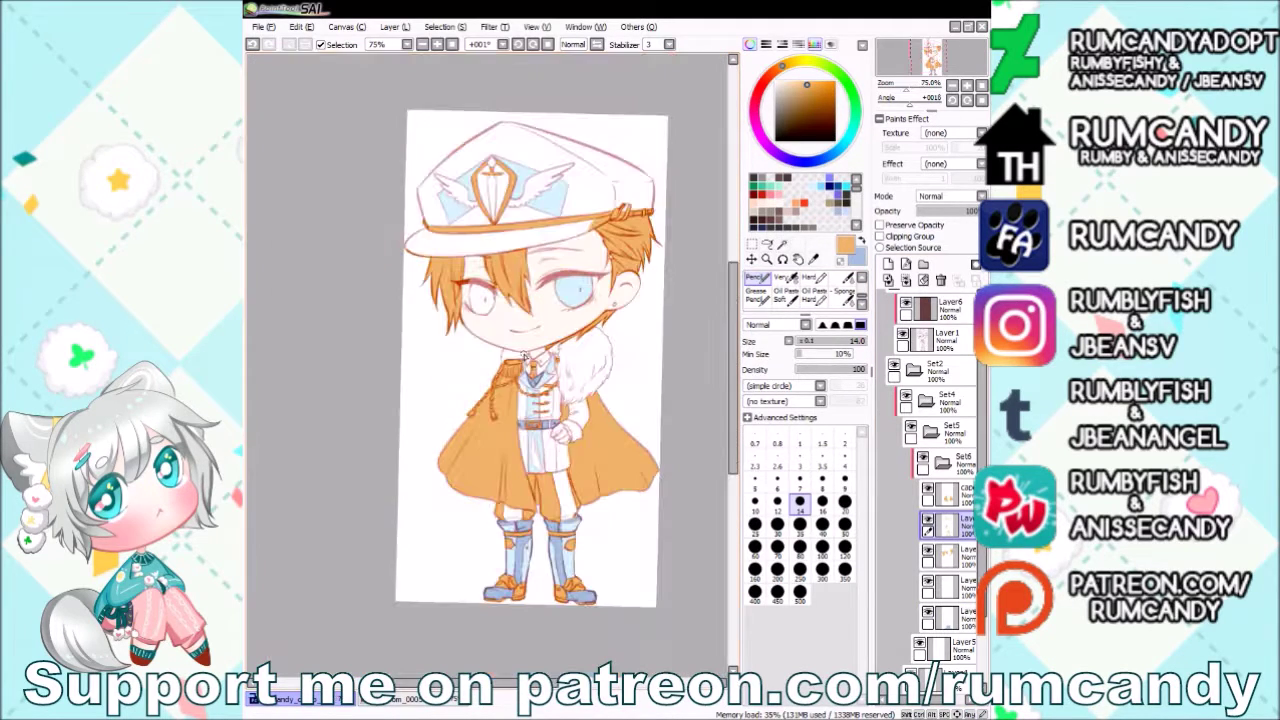
Select the hat brim, fill it with muted blue on the boots' layer, and name the hair colour layer "hair".
left_click(783, 243)
left_click(945, 340)
left_click(510, 235)
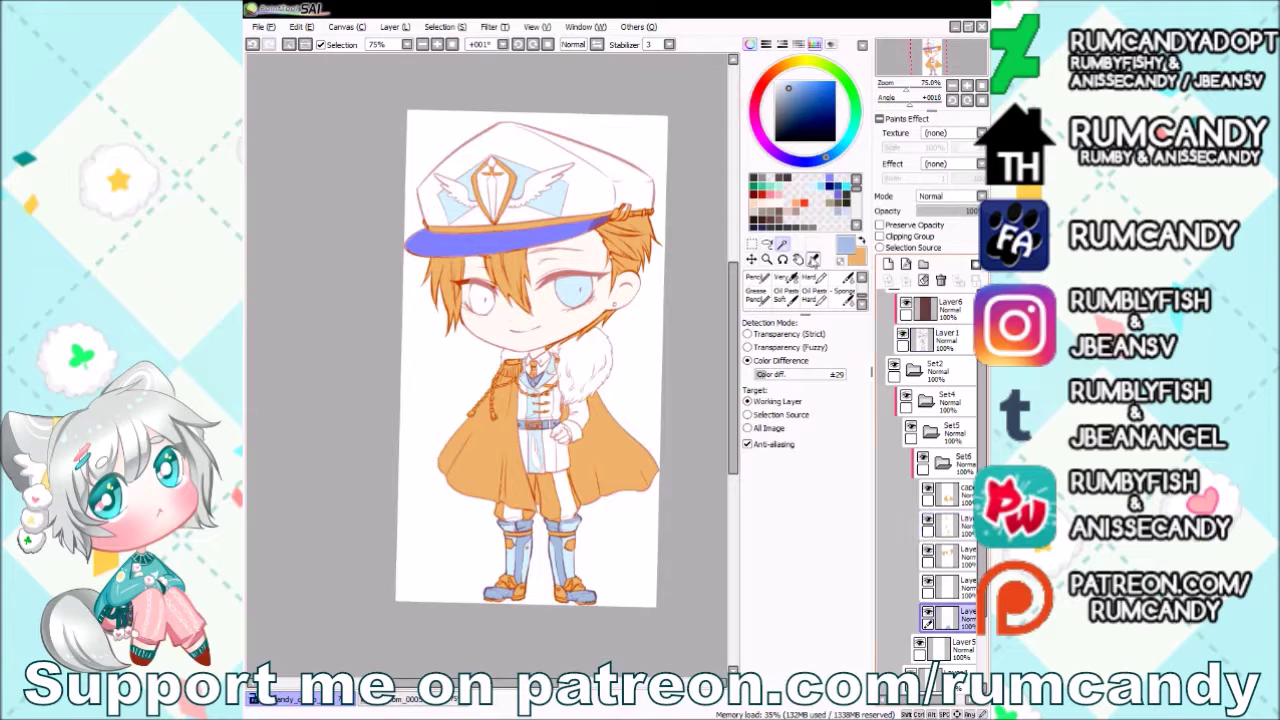
key("n")
left_click(940, 553)
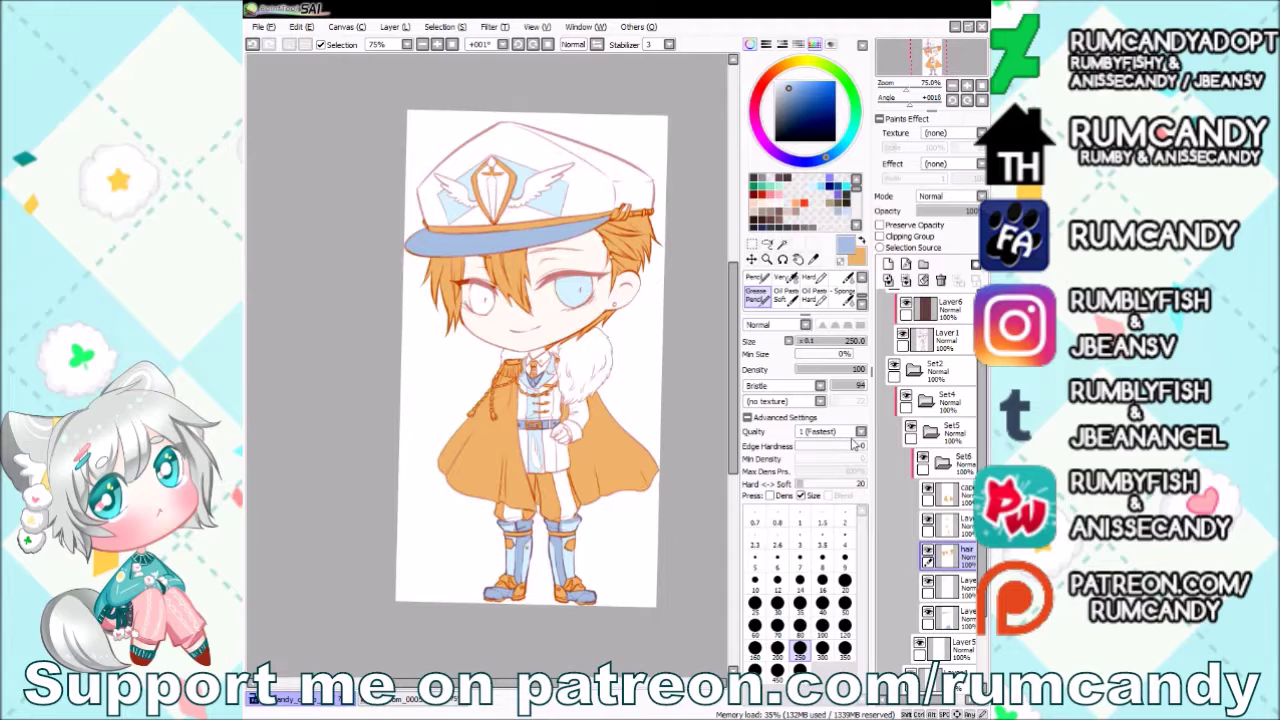
Paint the coat panel's lower corner ornament and the round earring orange on the trim layer with the Grease Pencil at size 3.5.
scroll(515, 540, "up", 5)
left_click(940, 525)
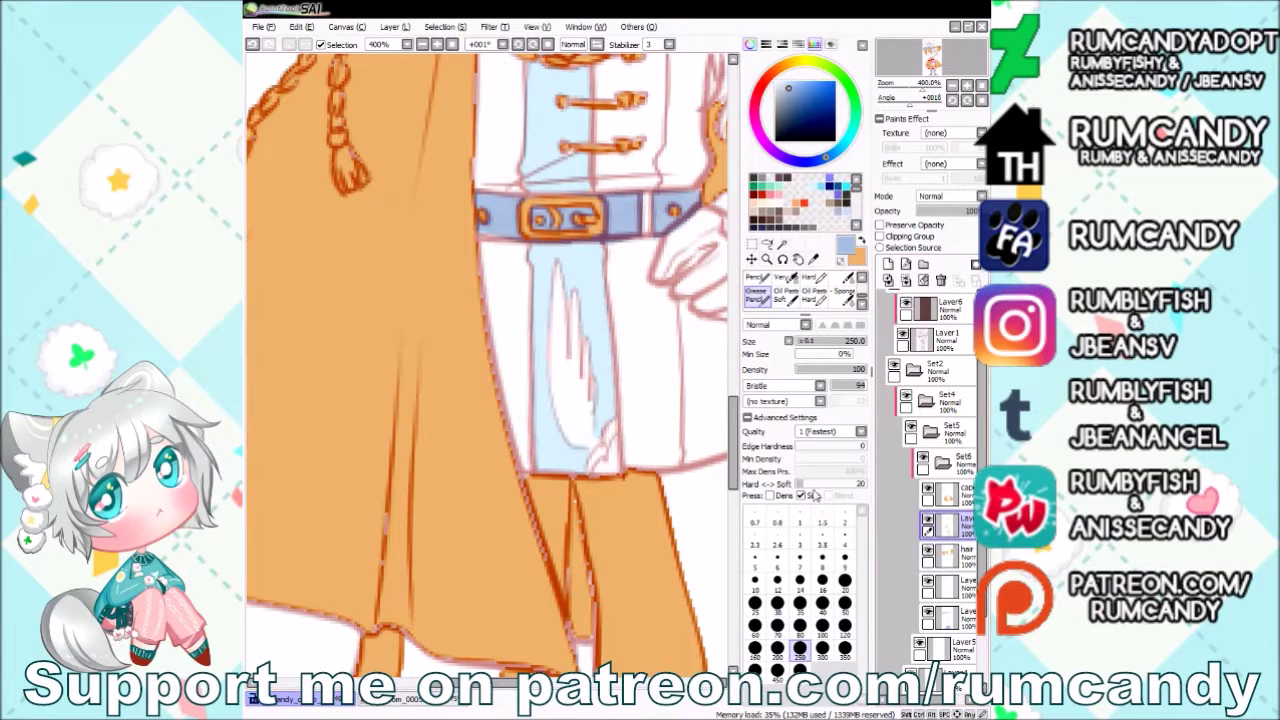
left_click(822, 540)
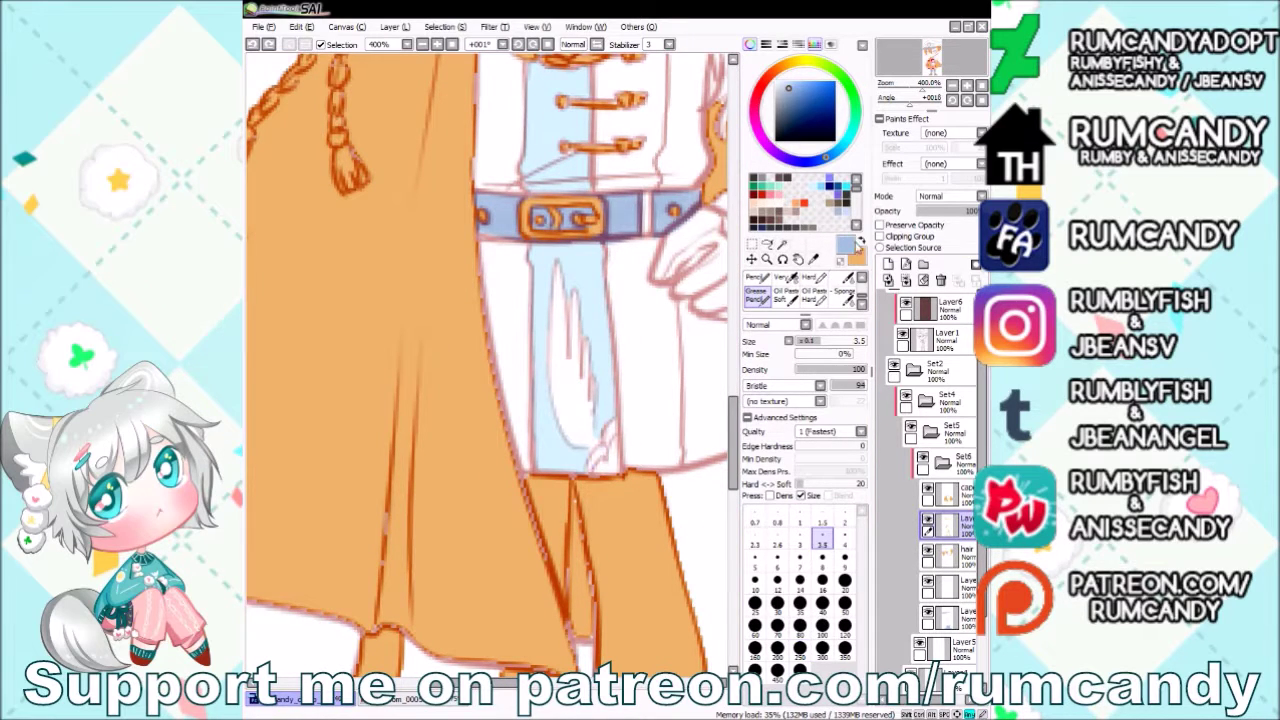
key("x")
scroll(585, 519, "down", 5)
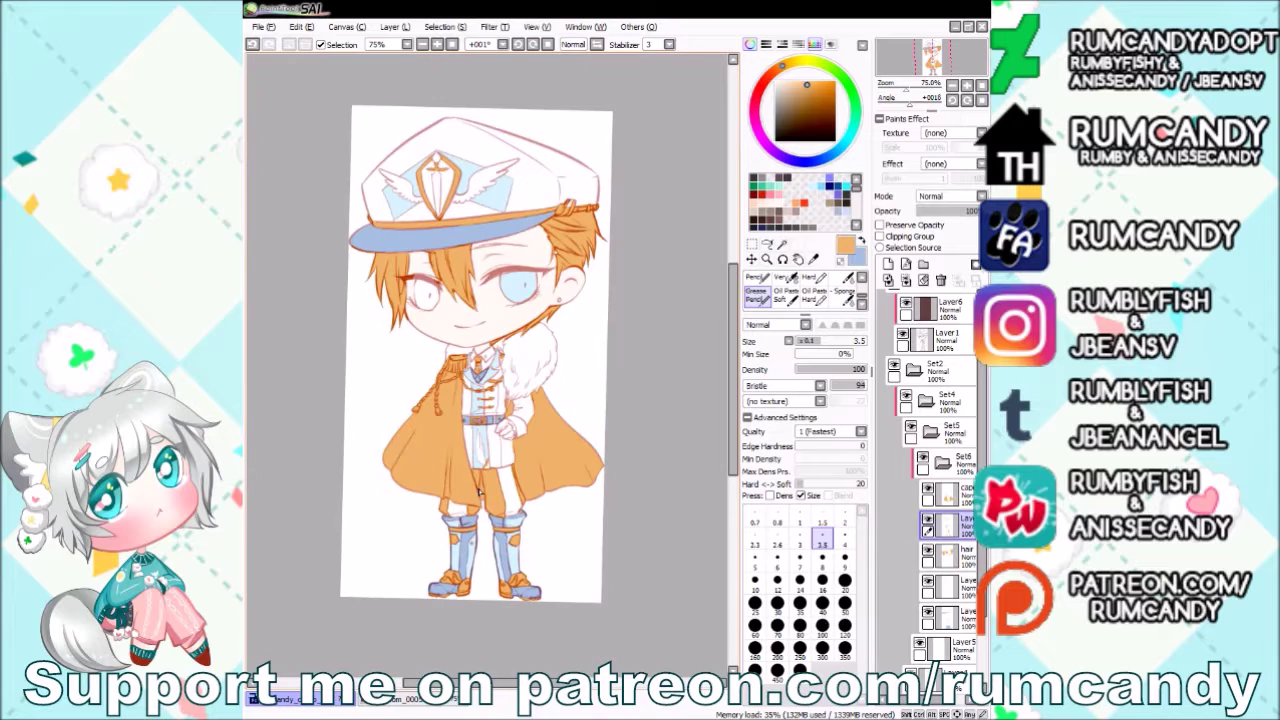
scroll(921, 637, "down", 3)
scroll(568, 293, "up", 6)
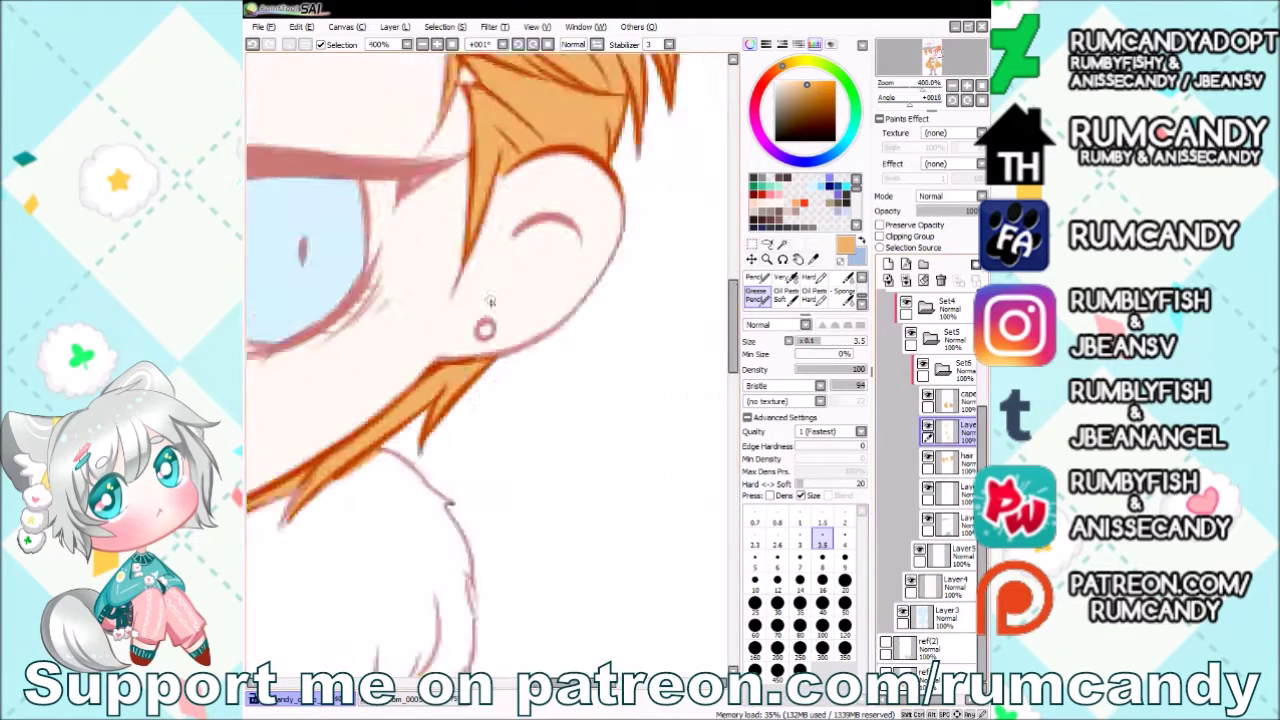
Sample teal blue from the reference's hat gem, set the Pencil to size 100, and add a clipped folder with a new layer above Set6.
left_click(945, 585)
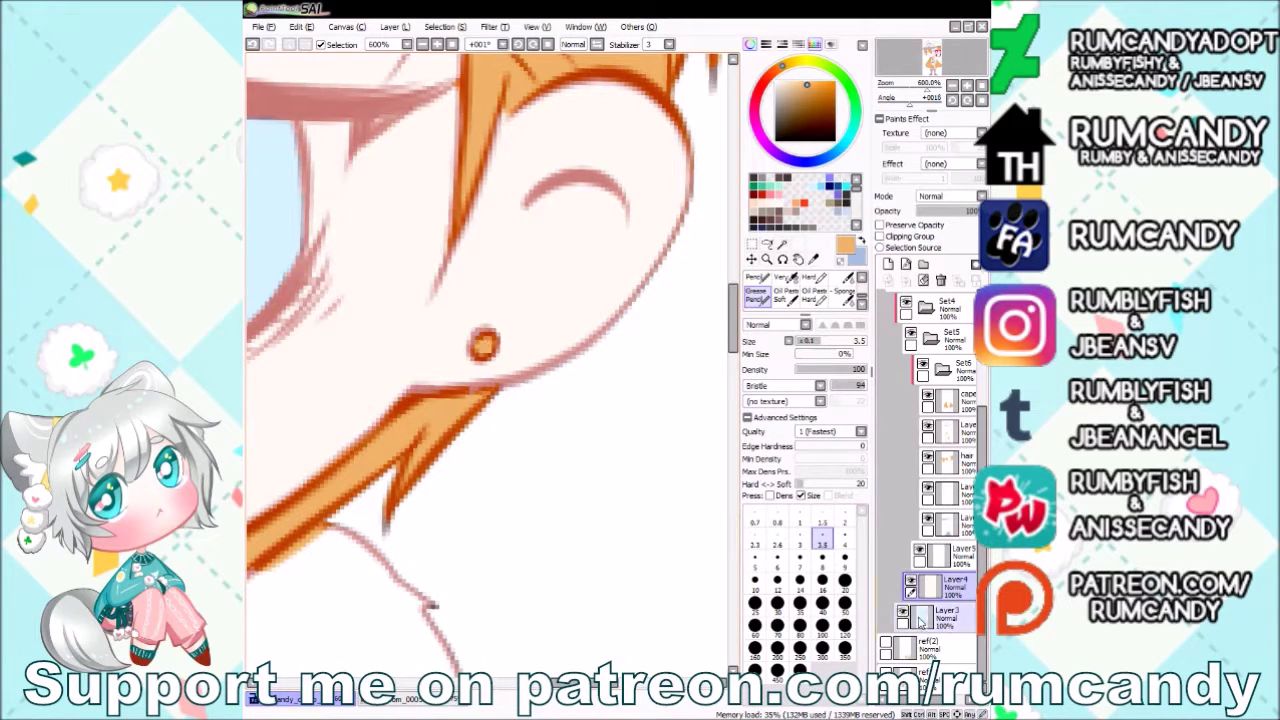
scroll(519, 232, "down", 2)
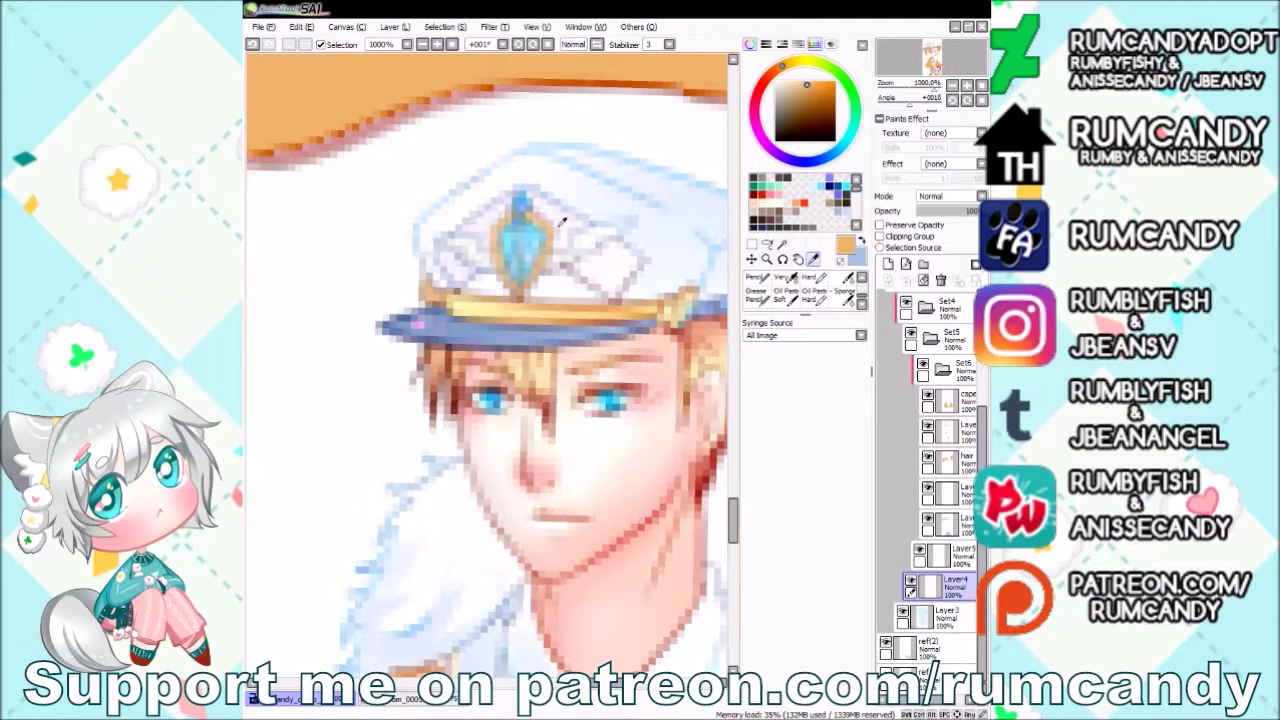
left_click(538, 237)
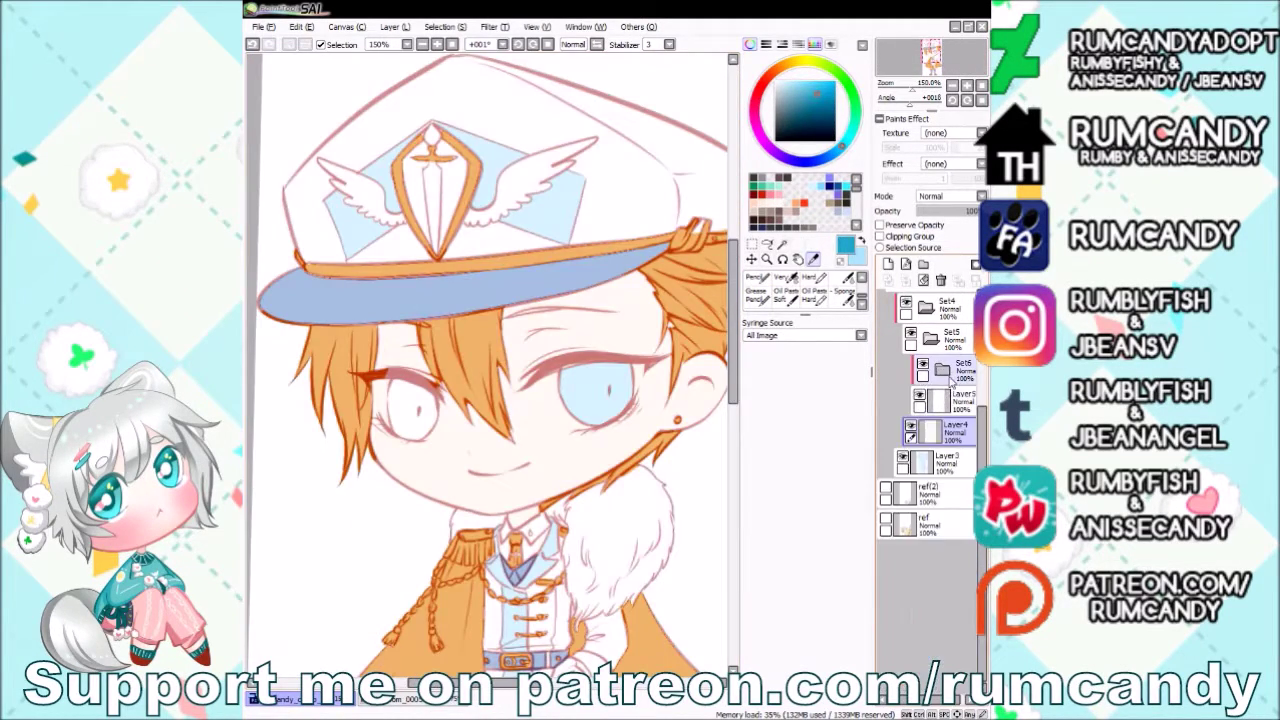
left_click(756, 279)
left_click(822, 546)
left_click(942, 369)
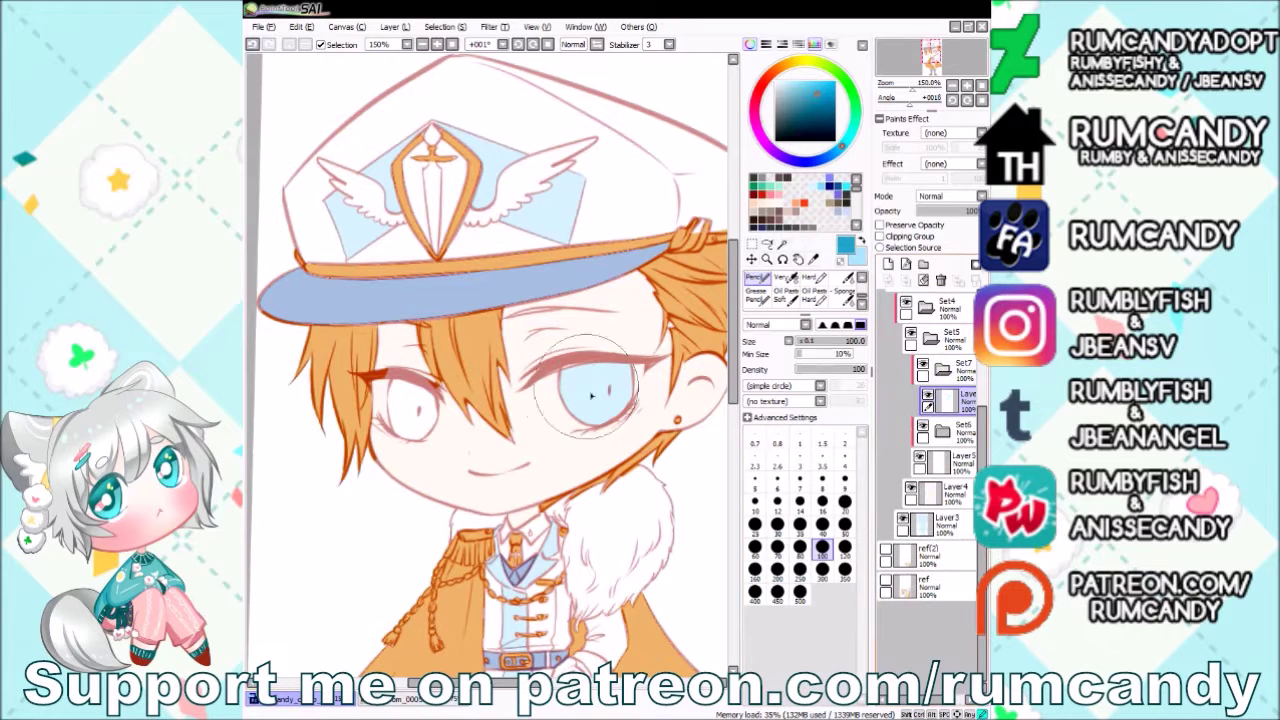
Select each iris and fill both eyes with the teal blue on the layer in the Set7 folder.
left_click(927, 495)
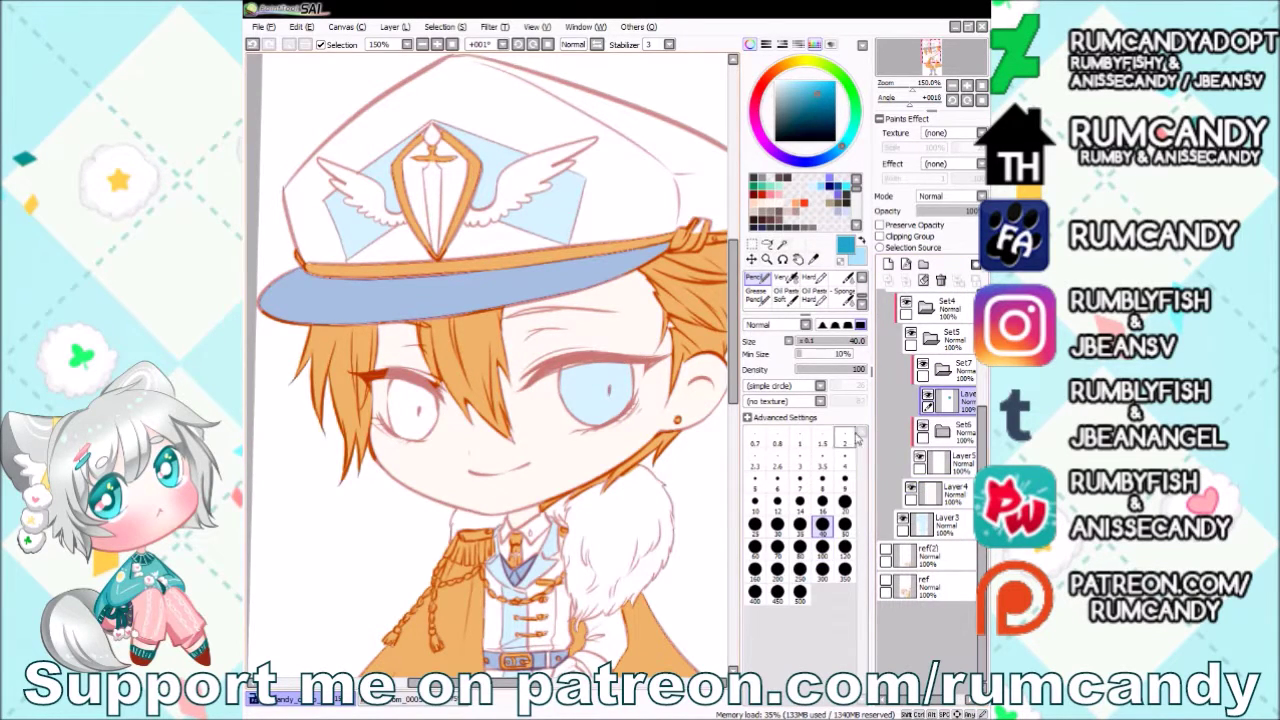
key("w")
left_click(598, 392)
left_click(756, 279)
left_click(822, 523)
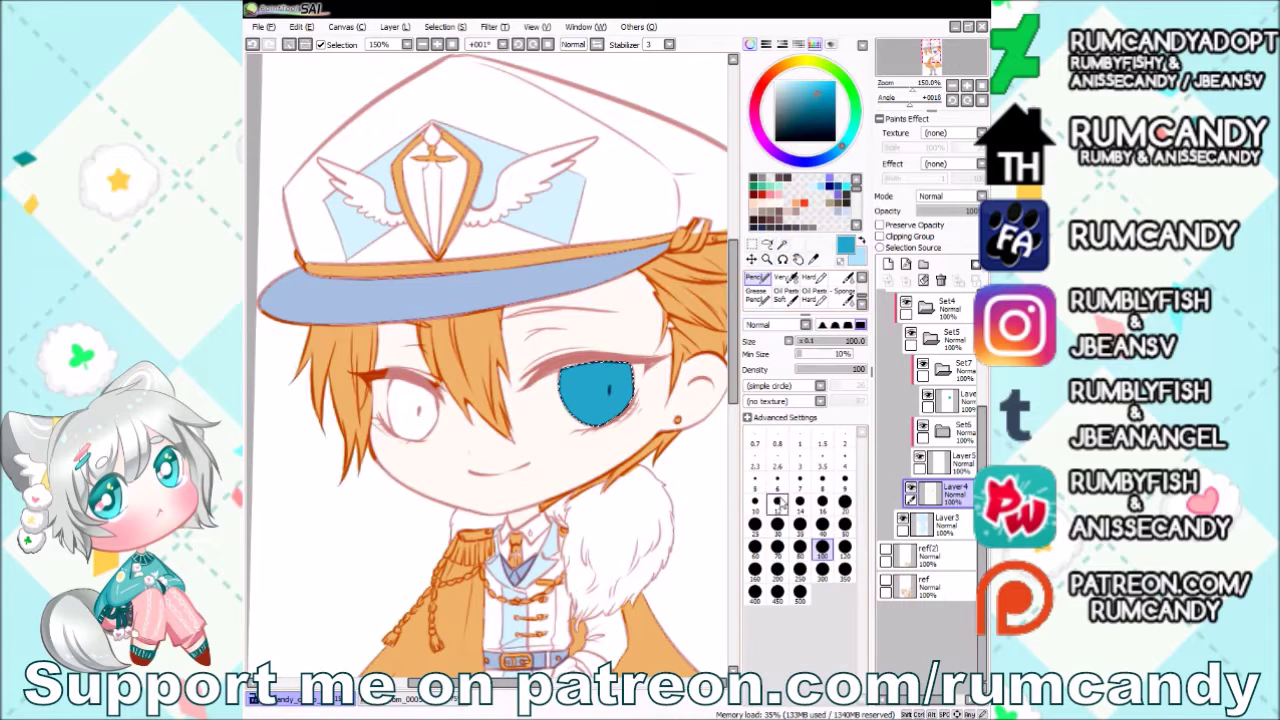
left_click(945, 398)
left_click(418, 410)
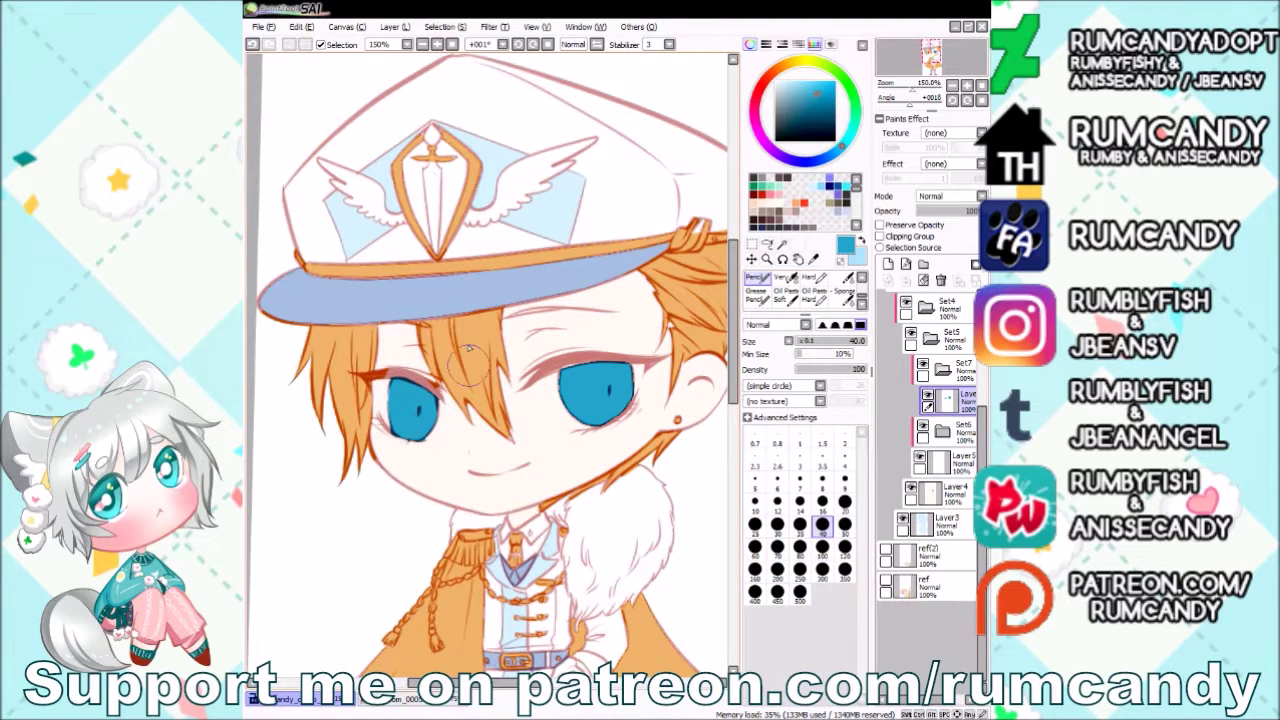
Select the areas around the sword in the hat emblem and fill them with teal on the eyes' layer.
left_click(767, 245)
scroll(930, 400, "up", 3)
left_click(945, 352)
left_click(435, 190)
left_click(945, 505)
left_click(756, 279)
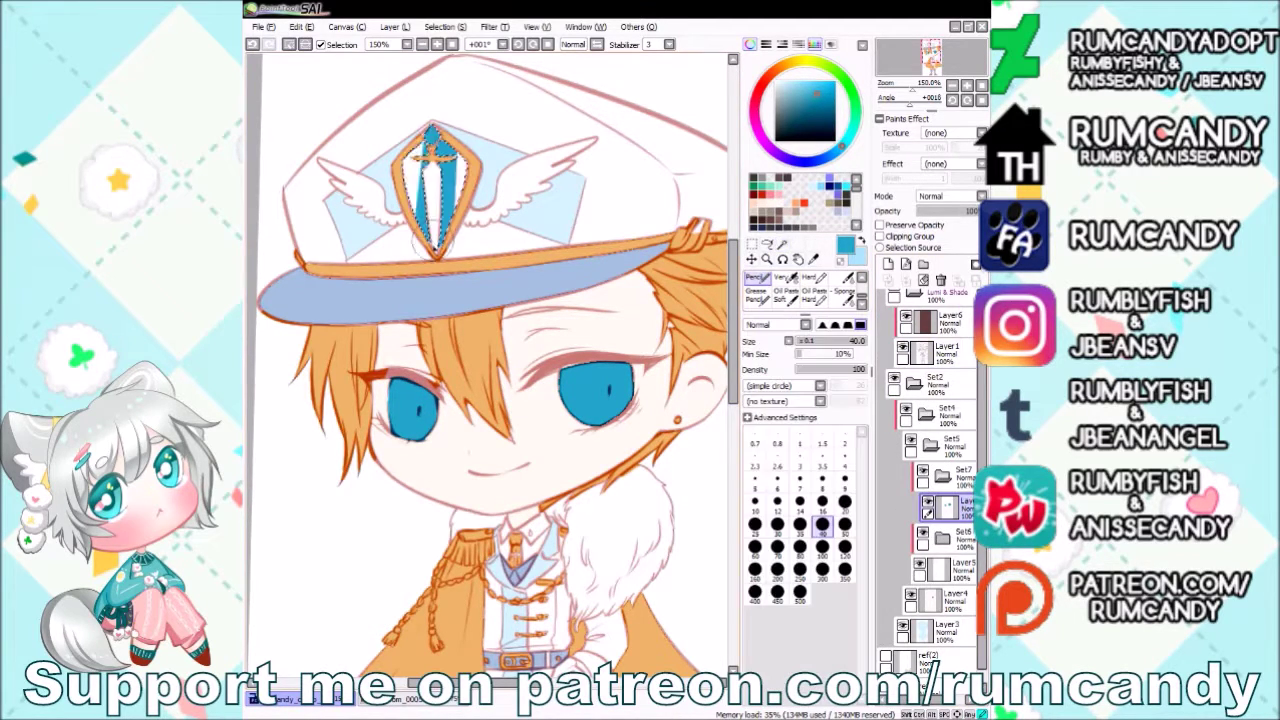
Paint the small shirt collar gem and the coat fastening buttons teal with the Pencil at size 3.5.
scroll(537, 313, "down", 3)
scroll(537, 313, "up", 5)
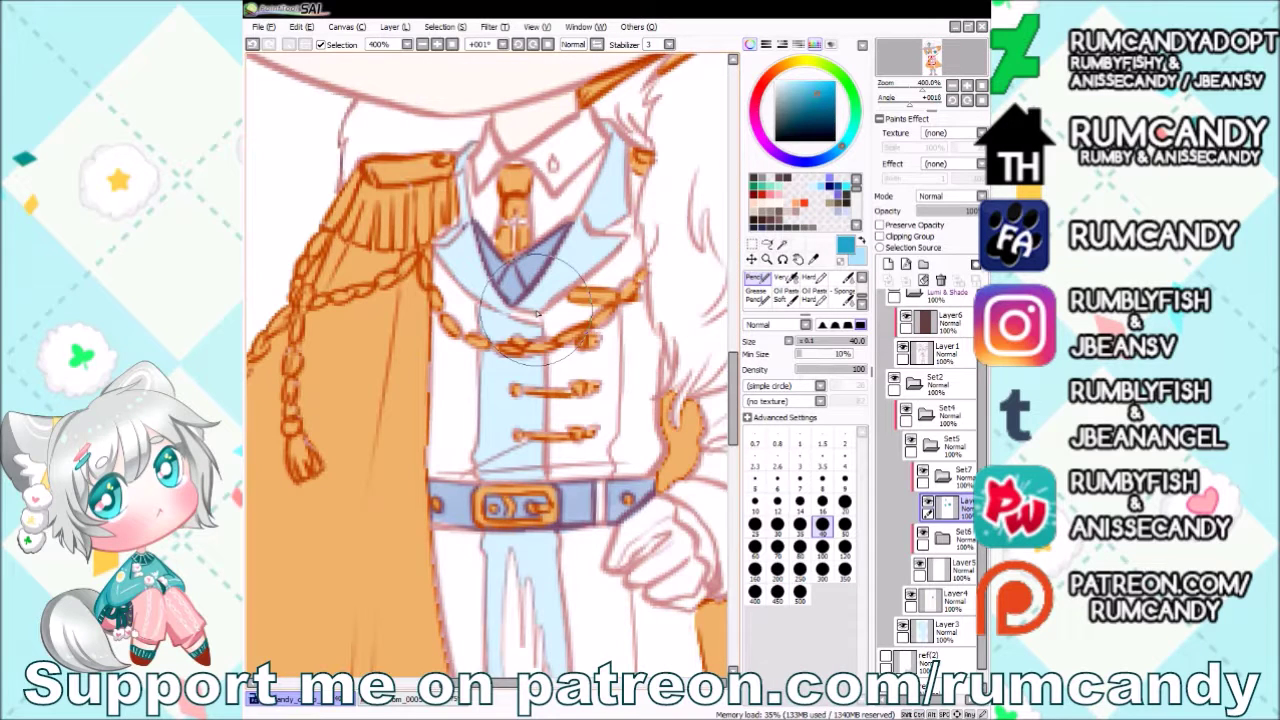
key("bracketleft")
key("bracketleft")
key("bracketleft")
key("bracketleft")
key("bracketleft")
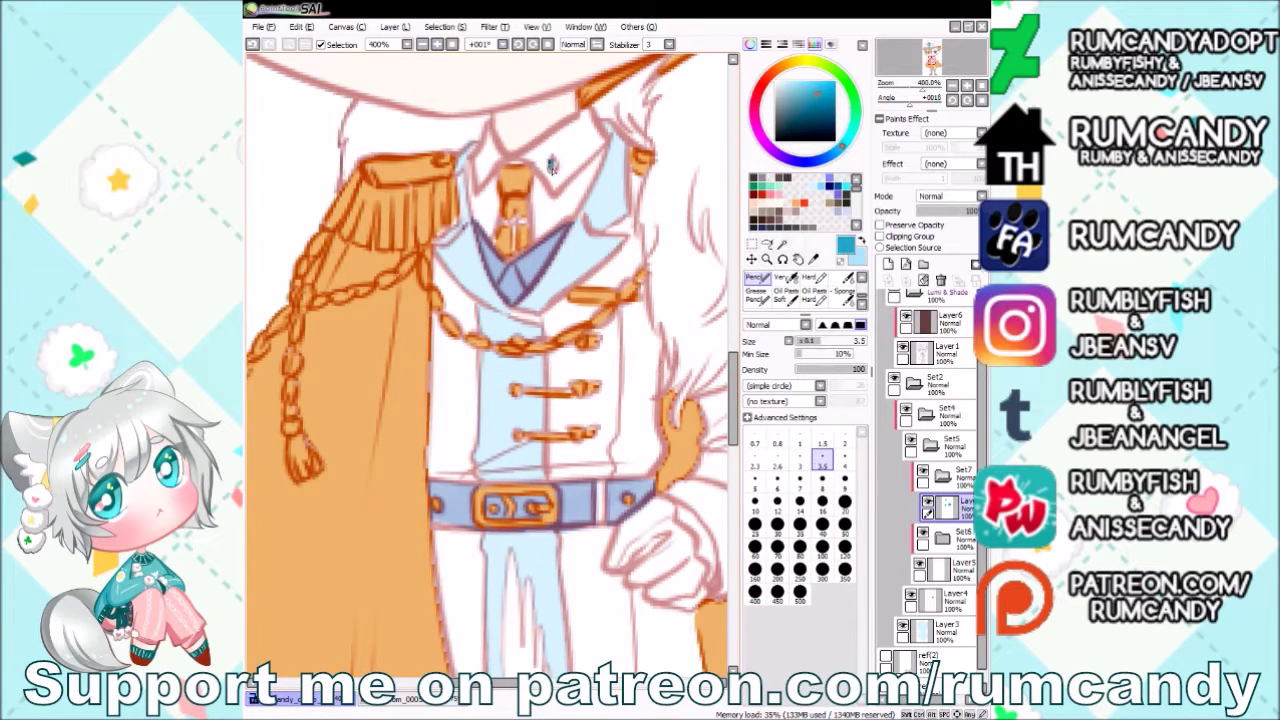
scroll(604, 444, "up", 1)
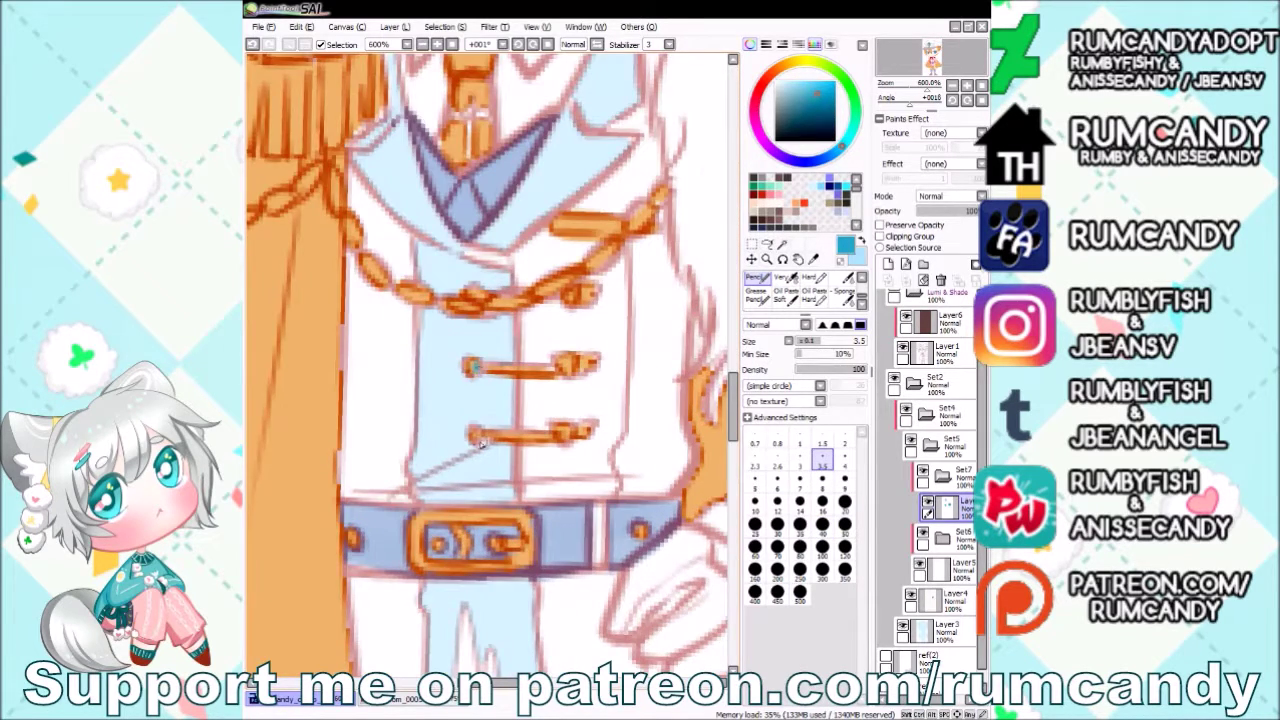
Paint the beads above both shoulder cord tassels teal with the size 3.5 Pencil.
scroll(477, 285, "down", 3)
scroll(336, 364, "up", 2)
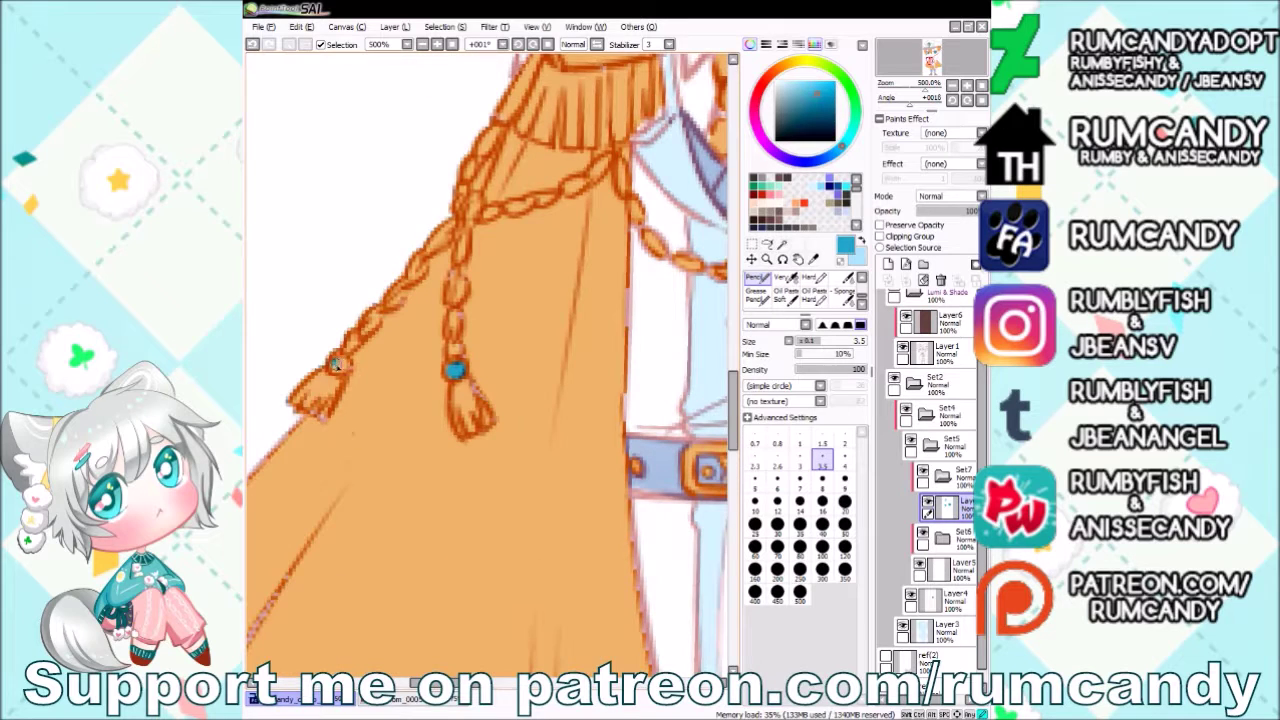
scroll(338, 363, "down", 2)
scroll(391, 478, "up", 2)
left_click_drag(384, 456, 598, 527)
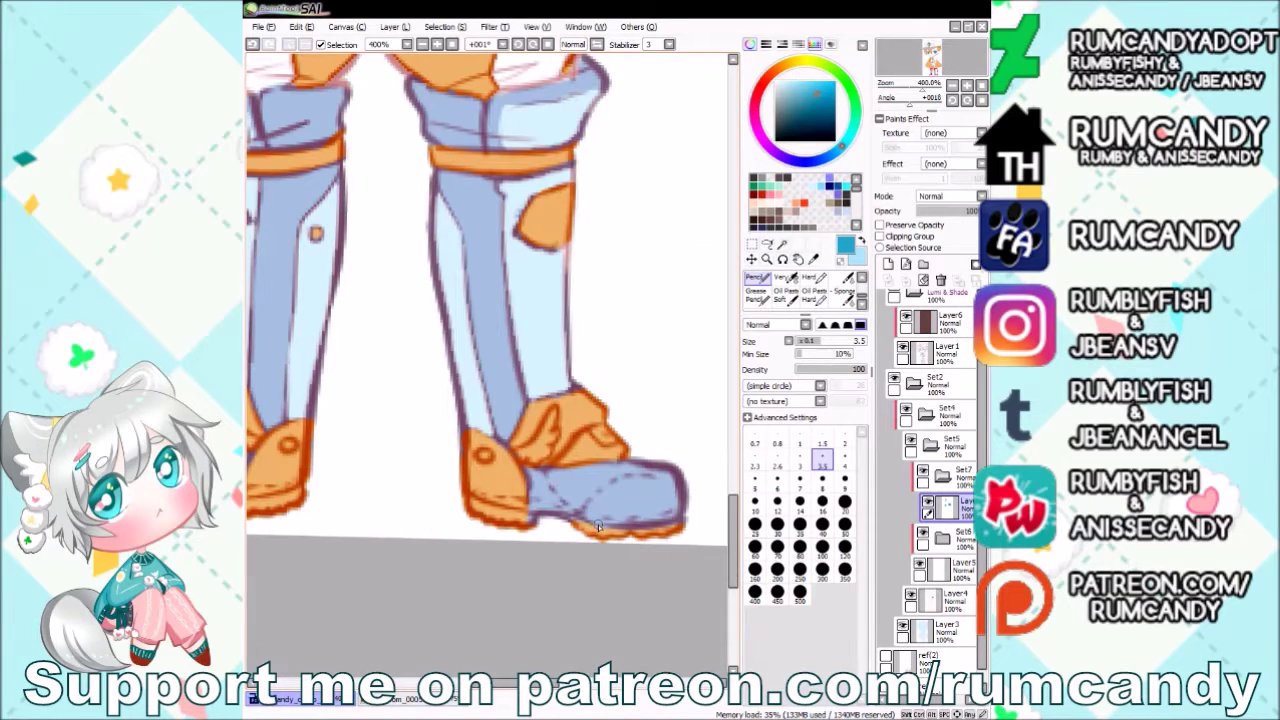
Add a clipping group layer above the teal layer and set up the AirBrush at size 100 with light blue.
scroll(617, 400, "down", 4)
left_click(887, 263)
left_click(880, 236)
left_click(784, 283)
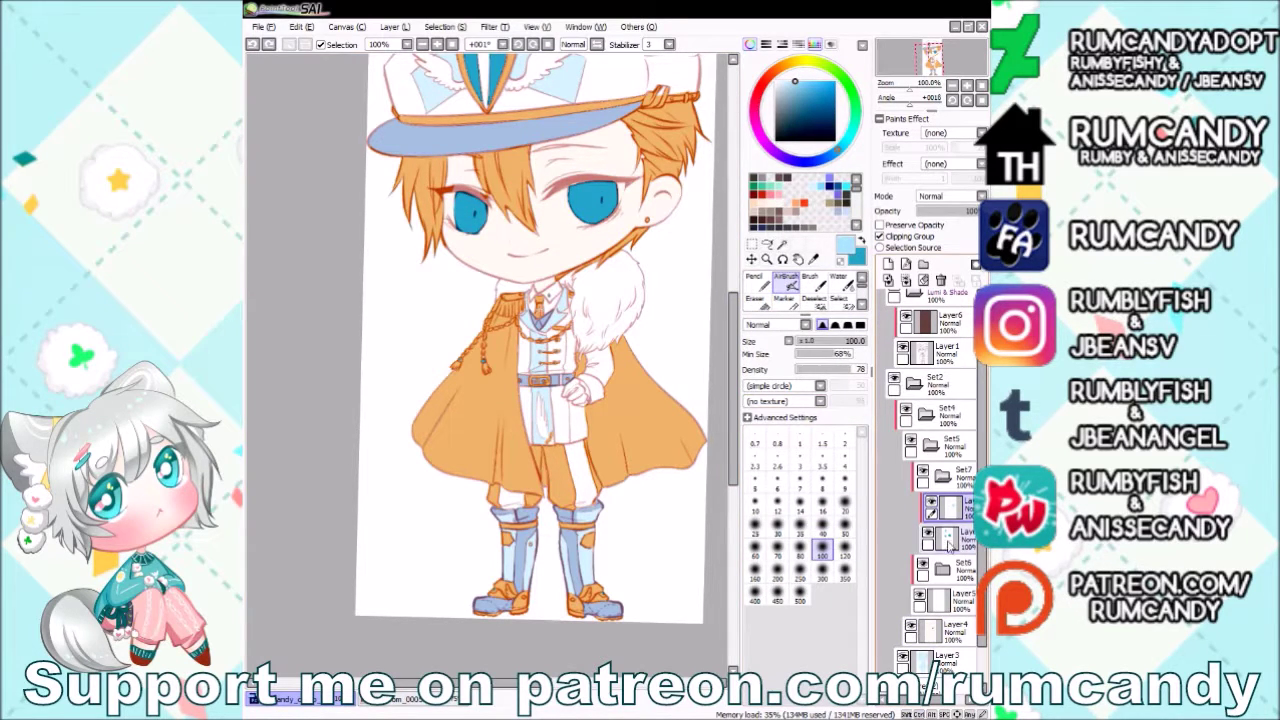
Select the larger iris and refill it with teal on the teal base layer using the Pencil at size 120, clearing the selection.
left_click(940, 597)
left_click(783, 243)
left_click(593, 203)
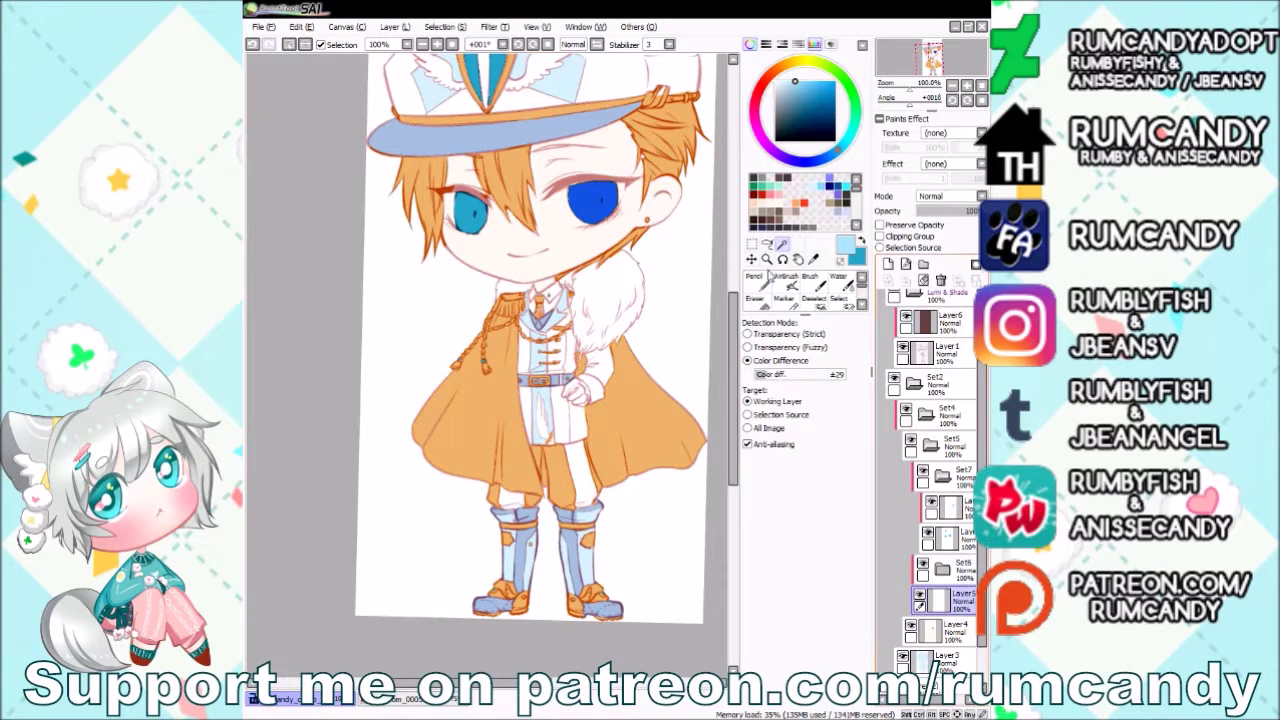
left_click(755, 278)
left_click(945, 538)
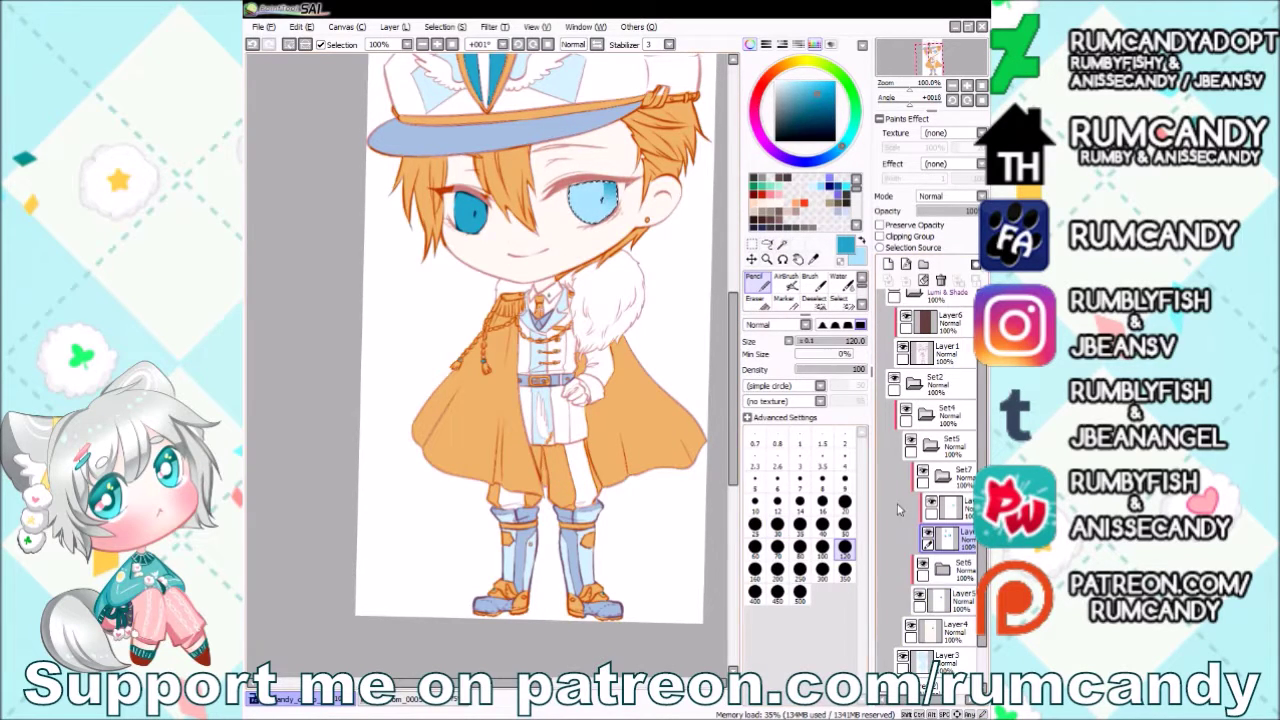
key("ctrl+d")
Airbrush a light blue glow onto the smaller iris on the clipped layer above the teal.
left_click(945, 505)
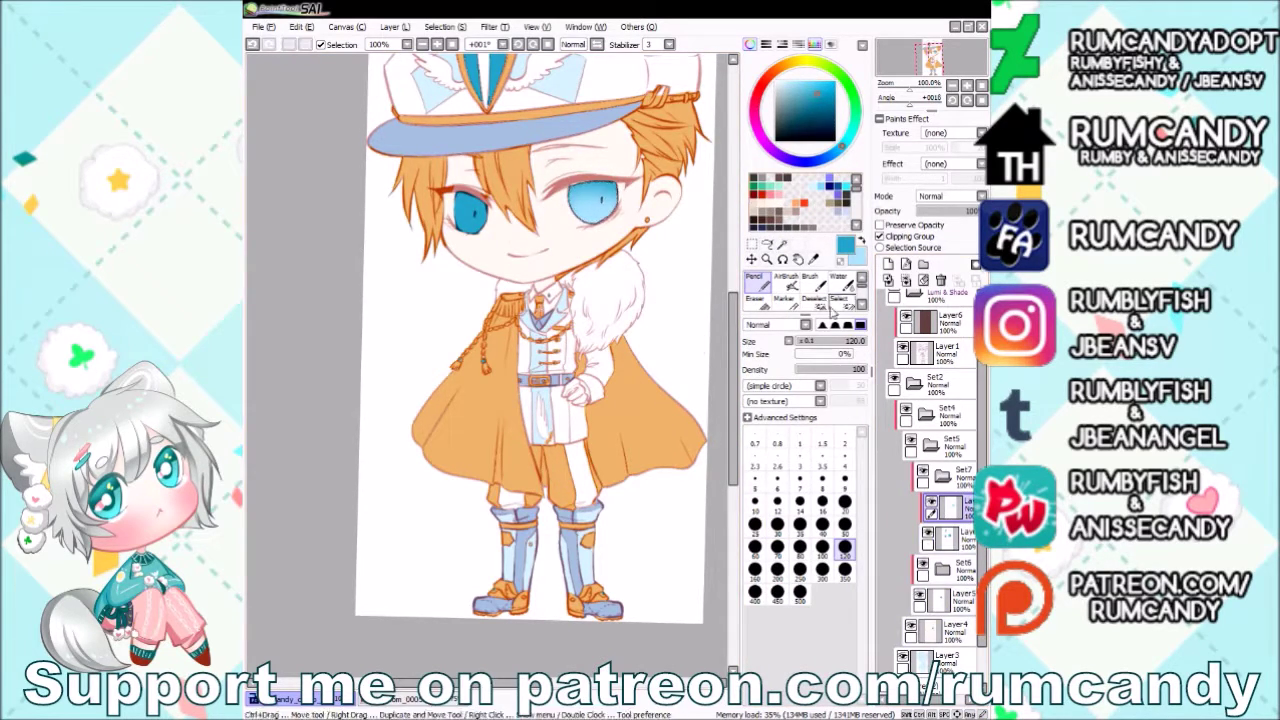
key("x")
left_click(792, 282)
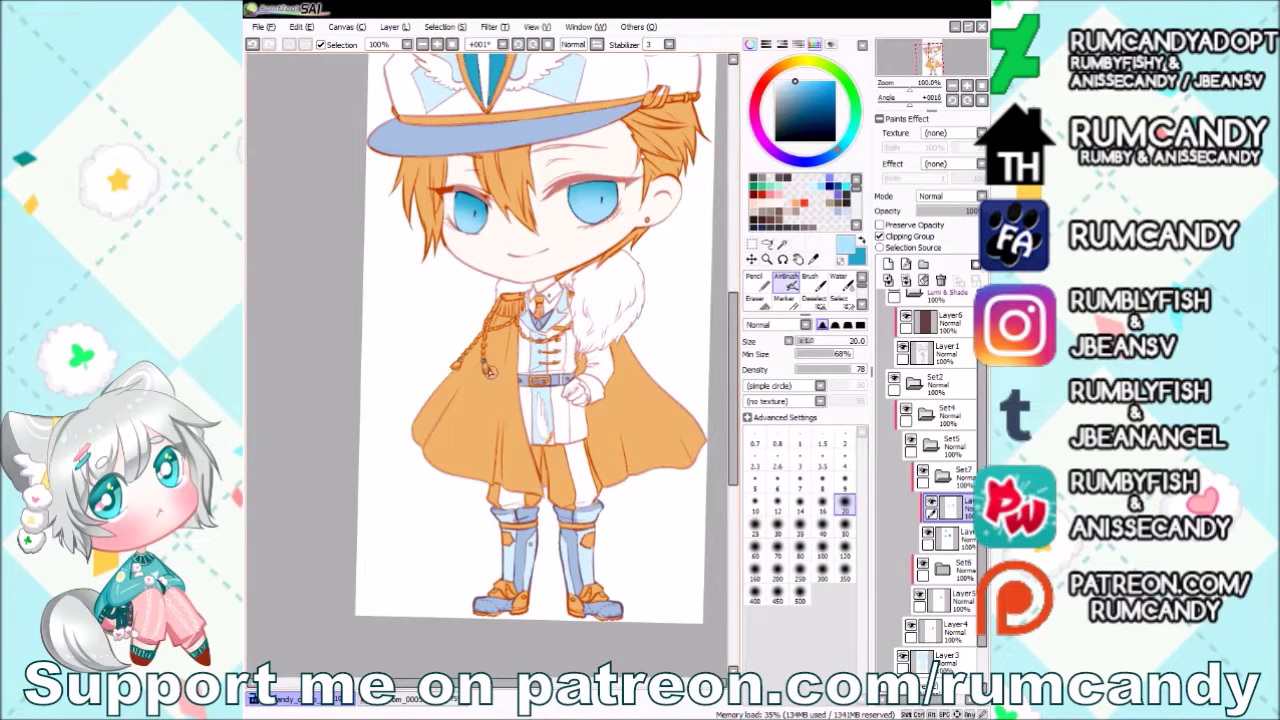
Airbrush the hat emblem's teal gem at size 40 with light blue and a brighter cyan on the clipped layer.
scroll(456, 355, "up", 3)
scroll(480, 300, "up", 2)
key("bracketright")
key("bracketright")
key("bracketright")
key("bracketright")
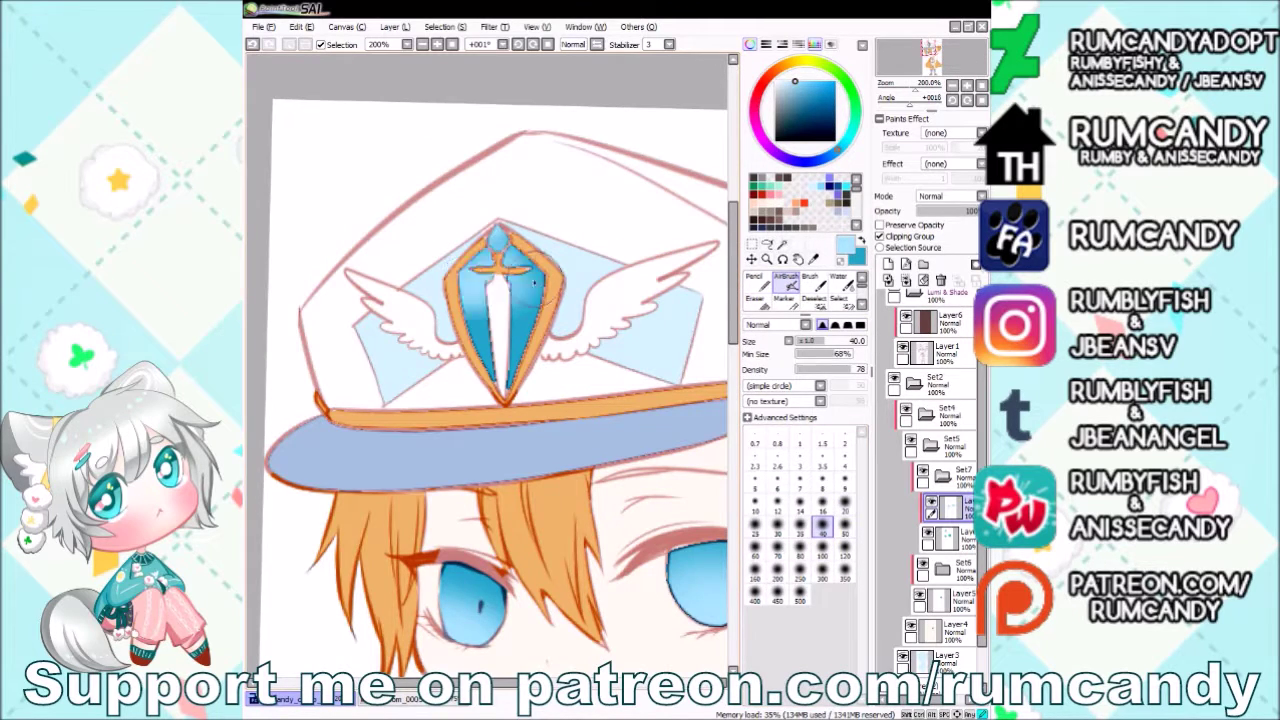
left_click(811, 80)
mouse_move(470, 265)
left_mouse_down()
mouse_move(515, 330)
mouse_move(497, 313)
left_mouse_up()
scroll(497, 313, "down", 5)
scroll(604, 270, "up", 4)
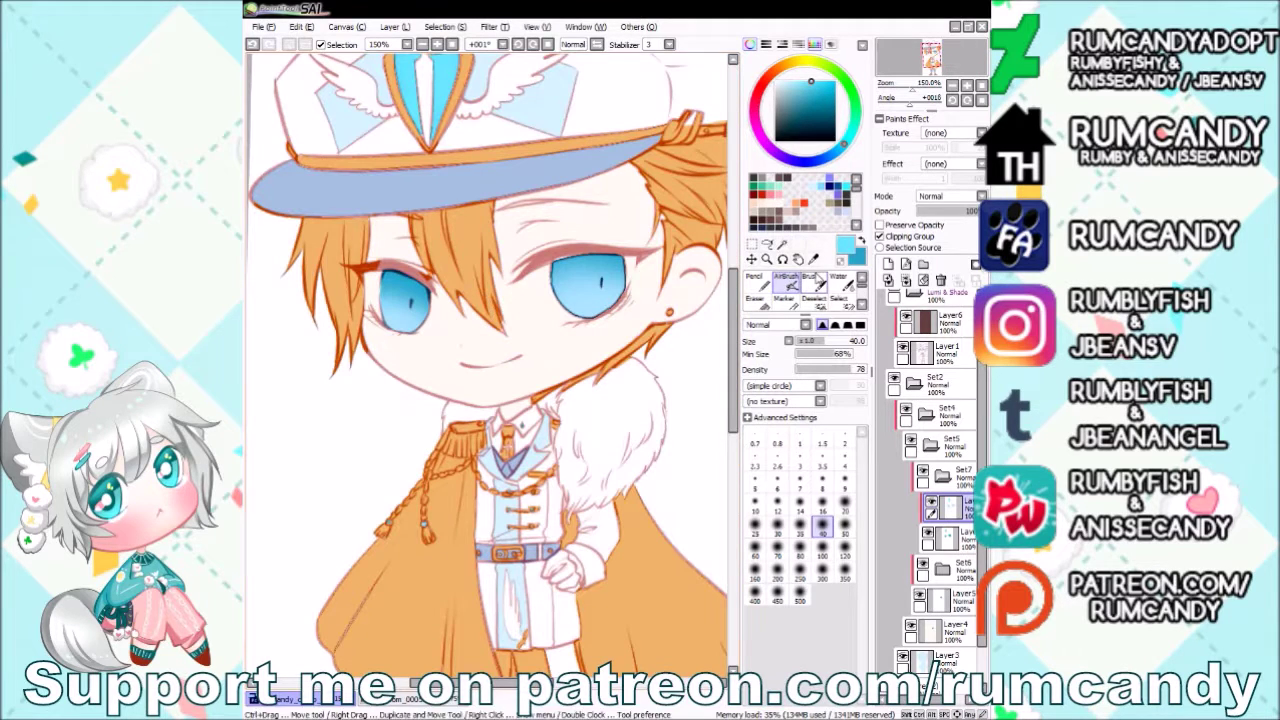
Add a clipped Luminosity layer and paint speckled teal texture over both irises' upper halves with the size 50 Spray Marker.
left_click(888, 265)
scroll(800, 290, "down", 1)
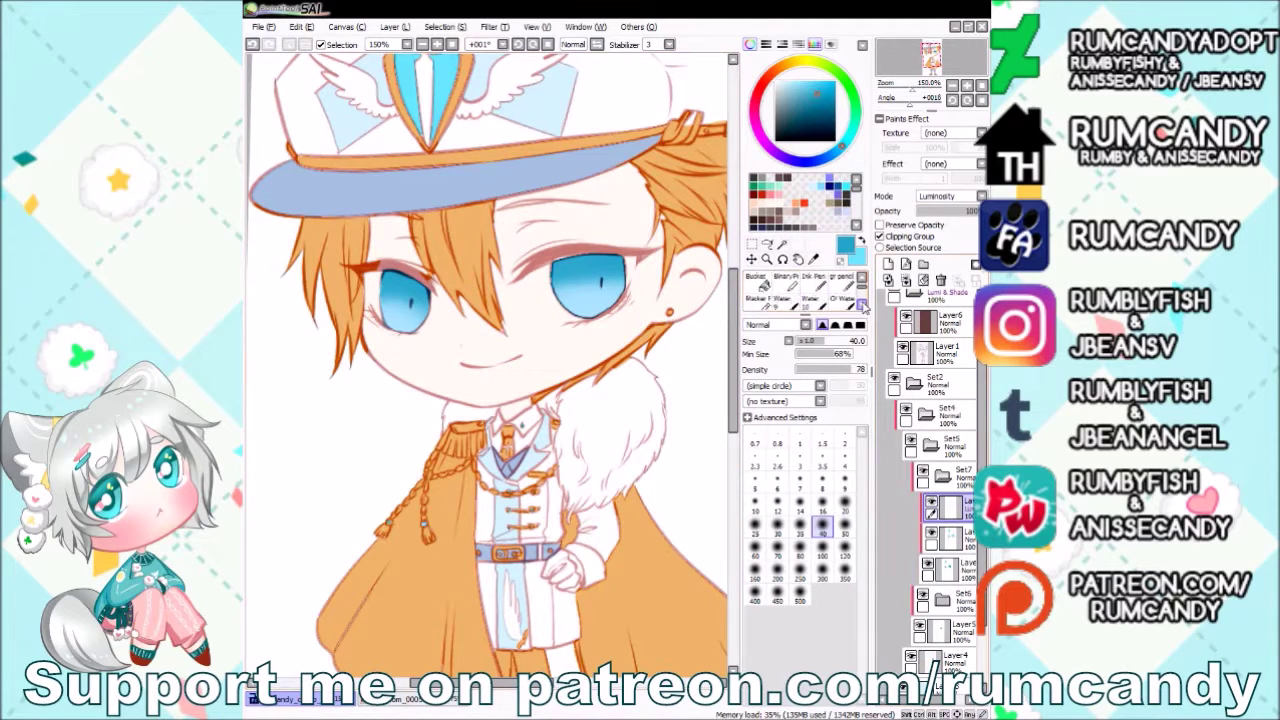
left_click(757, 284)
left_click_drag(560, 262, 650, 258)
left_click_drag(380, 285, 432, 292)
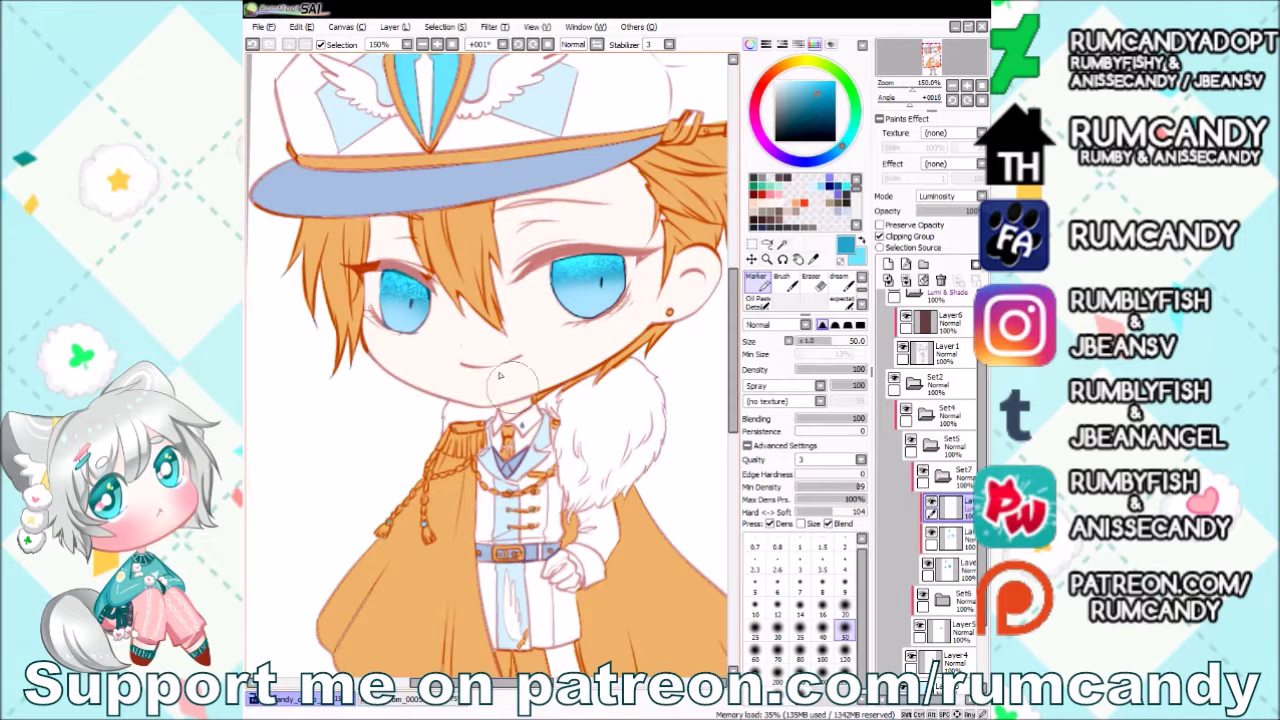
Draw thin gold trim lines along the light blue lapels with the size 0.7 Brush on the layer beneath the cape layer in Set6.
scroll(512, 283, "down", 3)
scroll(500, 350, "up", 4)
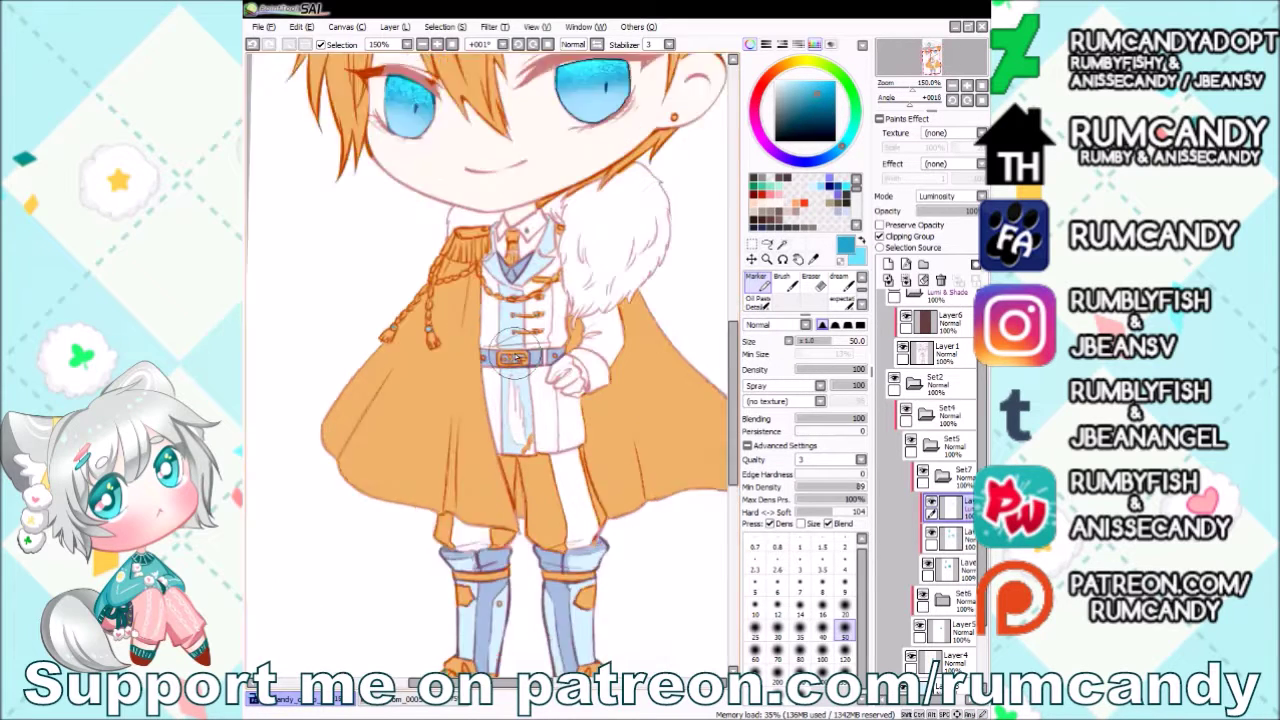
left_click(943, 600)
scroll(947, 614, "down", 2)
left_click(948, 548)
scroll(500, 300, "up", 3)
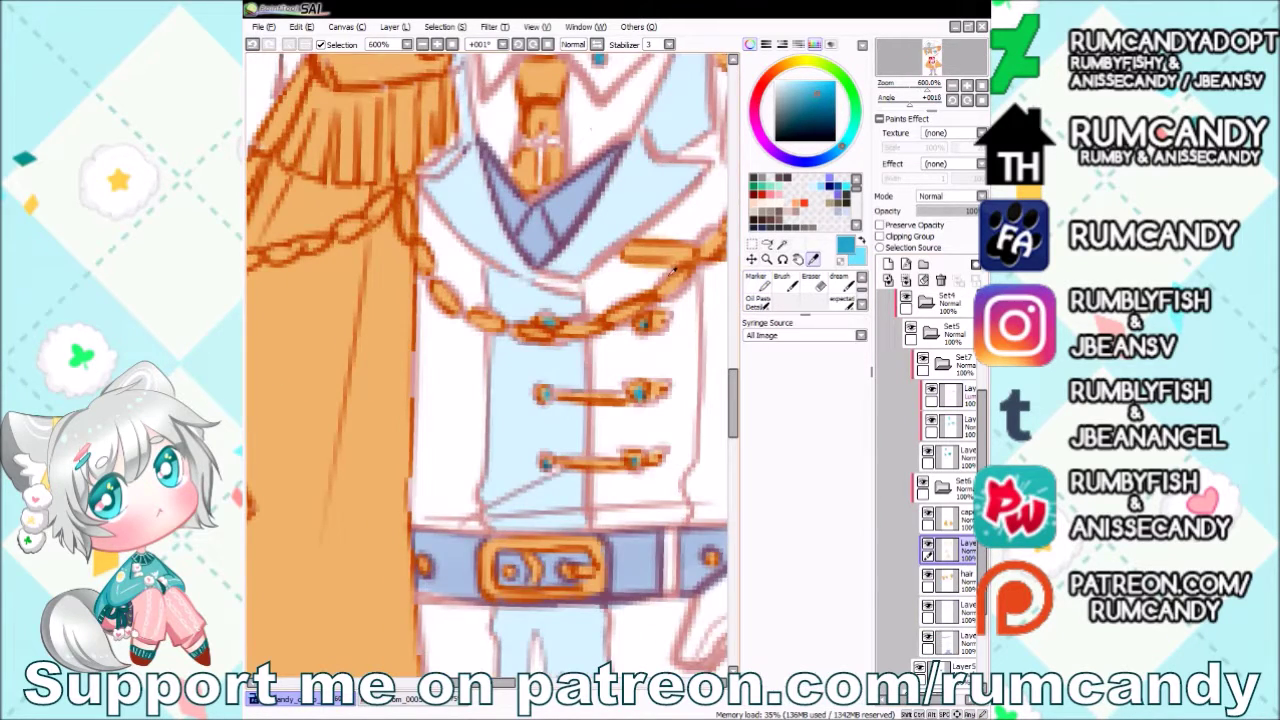
left_click(330, 400, "alt")
left_click(784, 281)
left_click(755, 493)
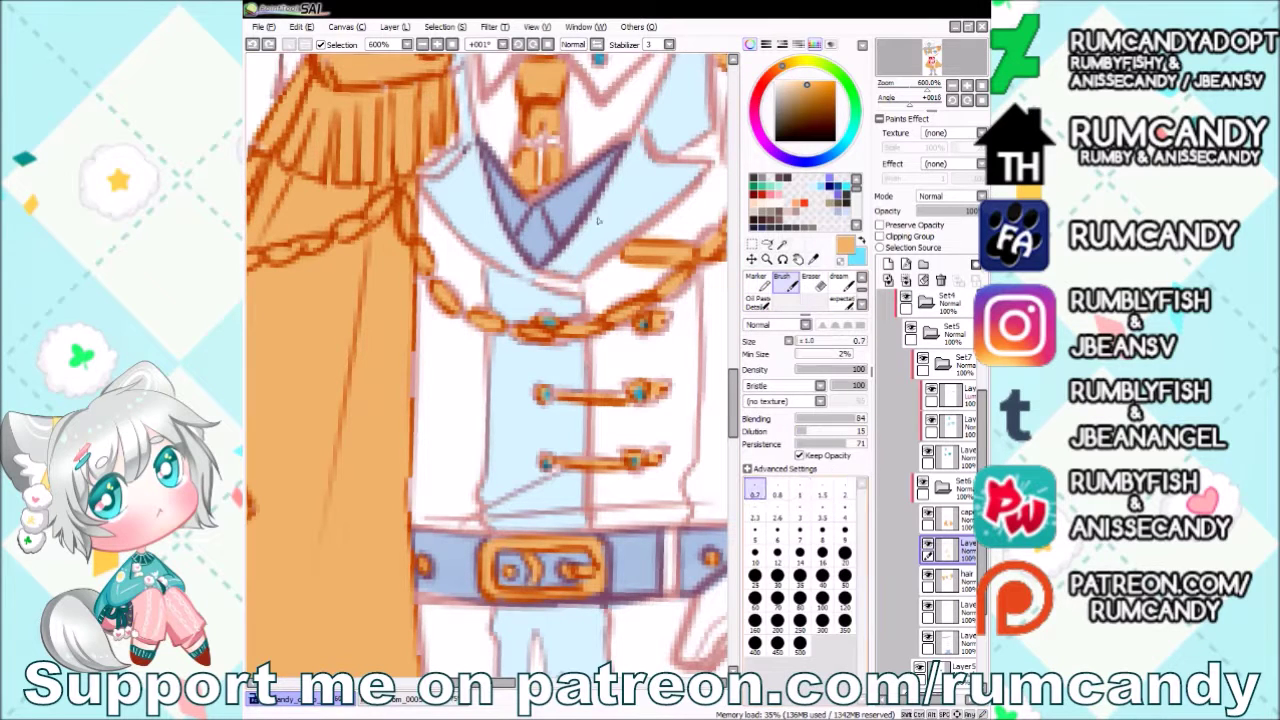
left_click_drag(578, 268, 645, 193)
key("ctrl+z")
left_click_drag(628, 145, 570, 272)
left_click_drag(434, 193, 521, 268)
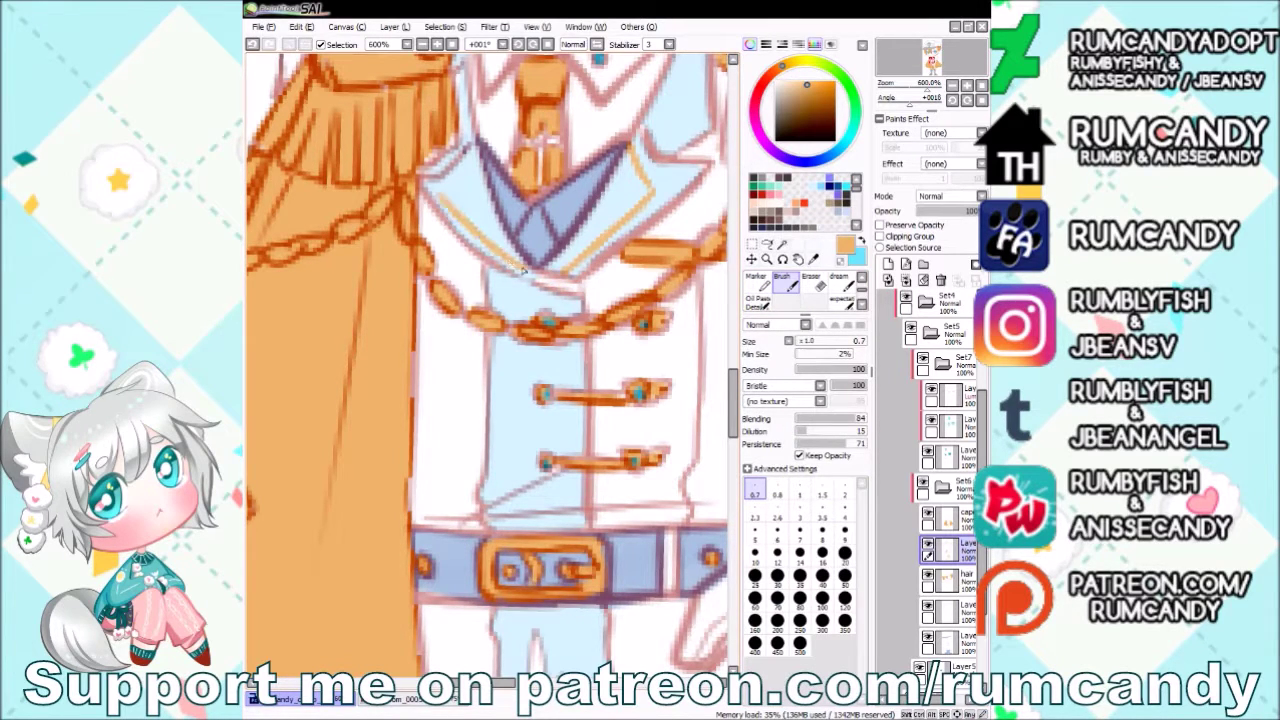
scroll(479, 116, "down", 1)
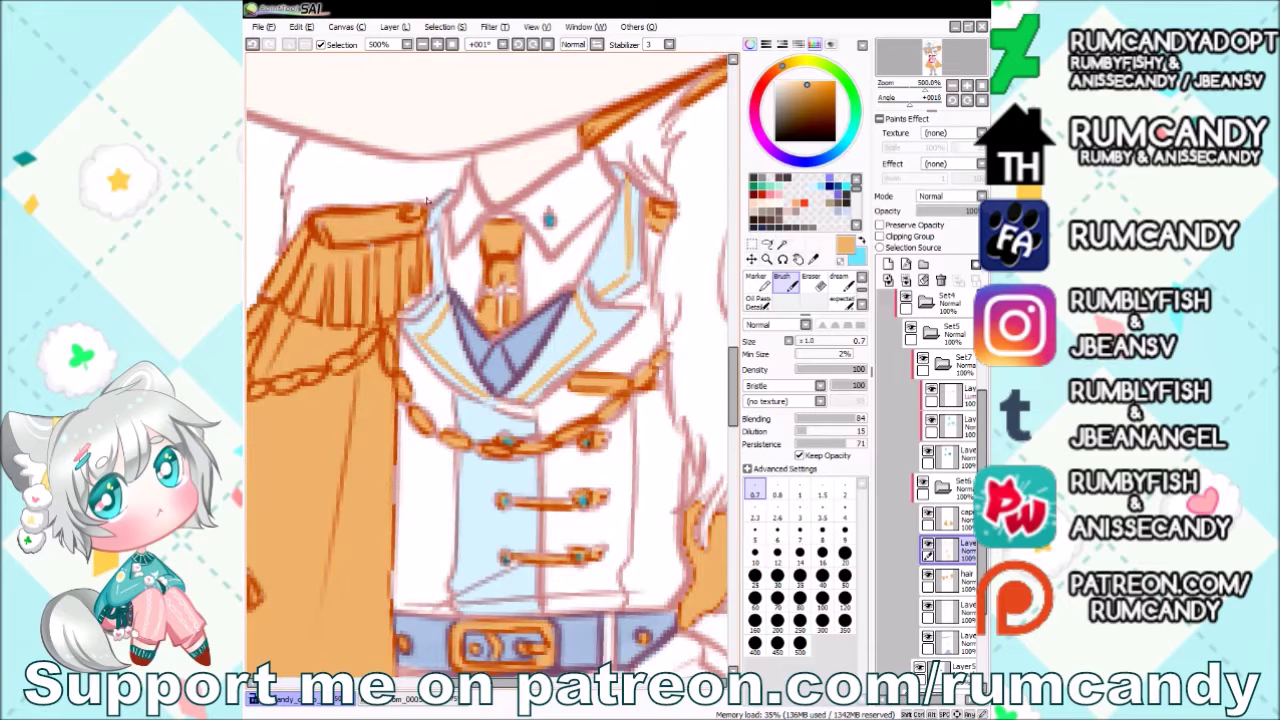
Draw a small gold flower emblem on the sleeve cuff and dot its blossoms with light blue using the size 3.5 Brush.
scroll(427, 200, "down", 2)
left_click(945, 608)
left_click(537, 268, "alt")
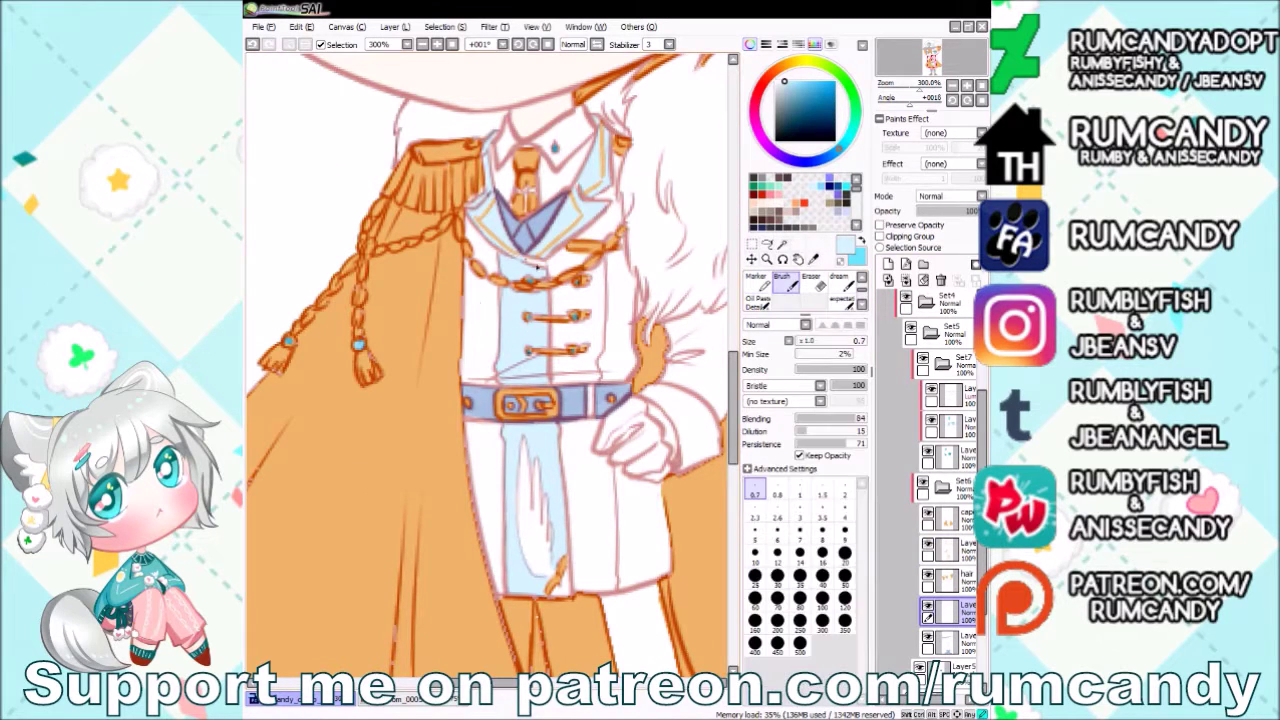
scroll(537, 268, "down", 1)
scroll(594, 376, "up", 3)
left_click(950, 549)
left_click(594, 376, "alt")
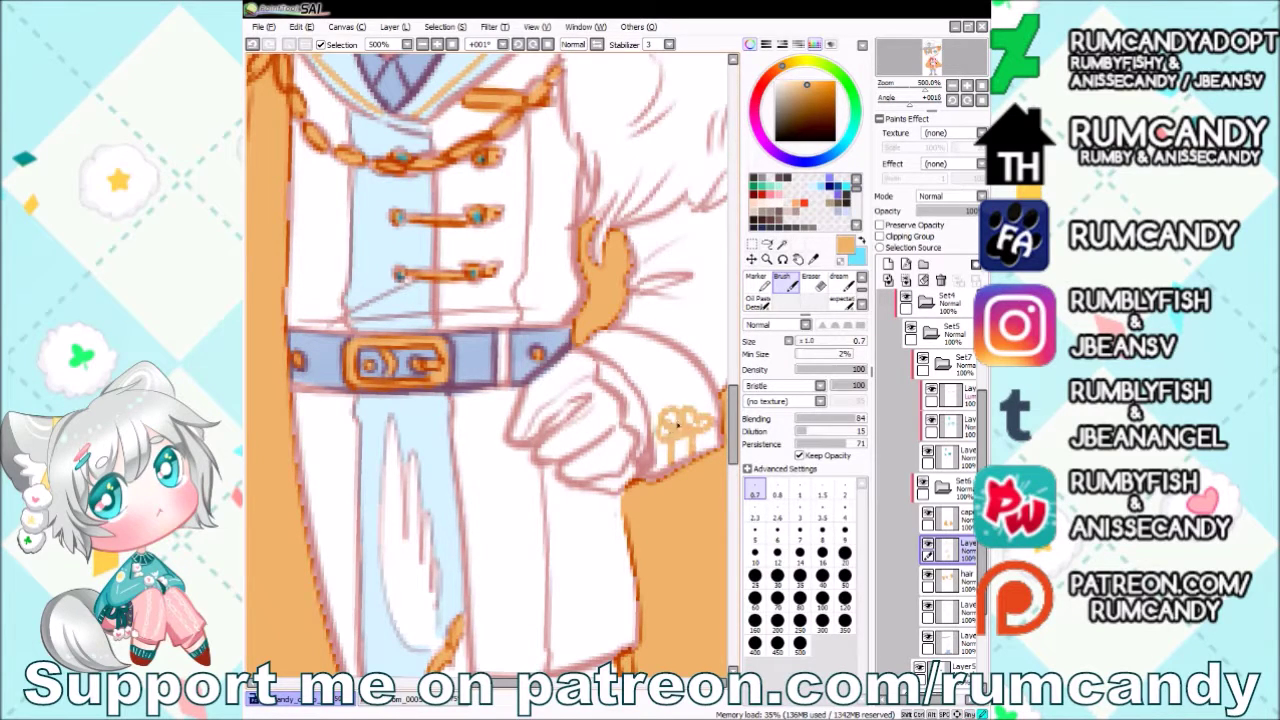
left_click(950, 641)
mouse_move(660, 405)
left_mouse_down()
mouse_move(690, 440)
mouse_move(697, 425)
left_mouse_up()
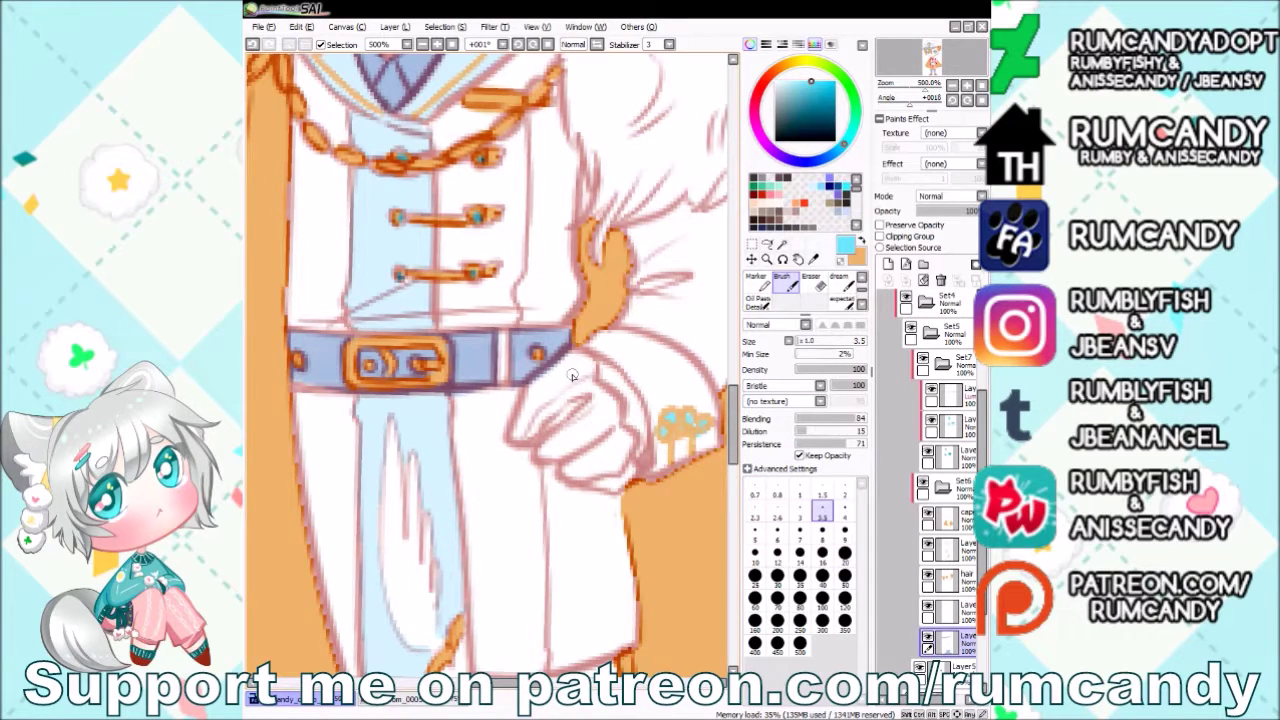
Paint a light blue gem into the belt buckle with the size 3.5 Brush on the teal gem layer.
scroll(572, 375, "down", 5)
scroll(600, 330, "up", 6)
left_click(680, 289, "ctrl")
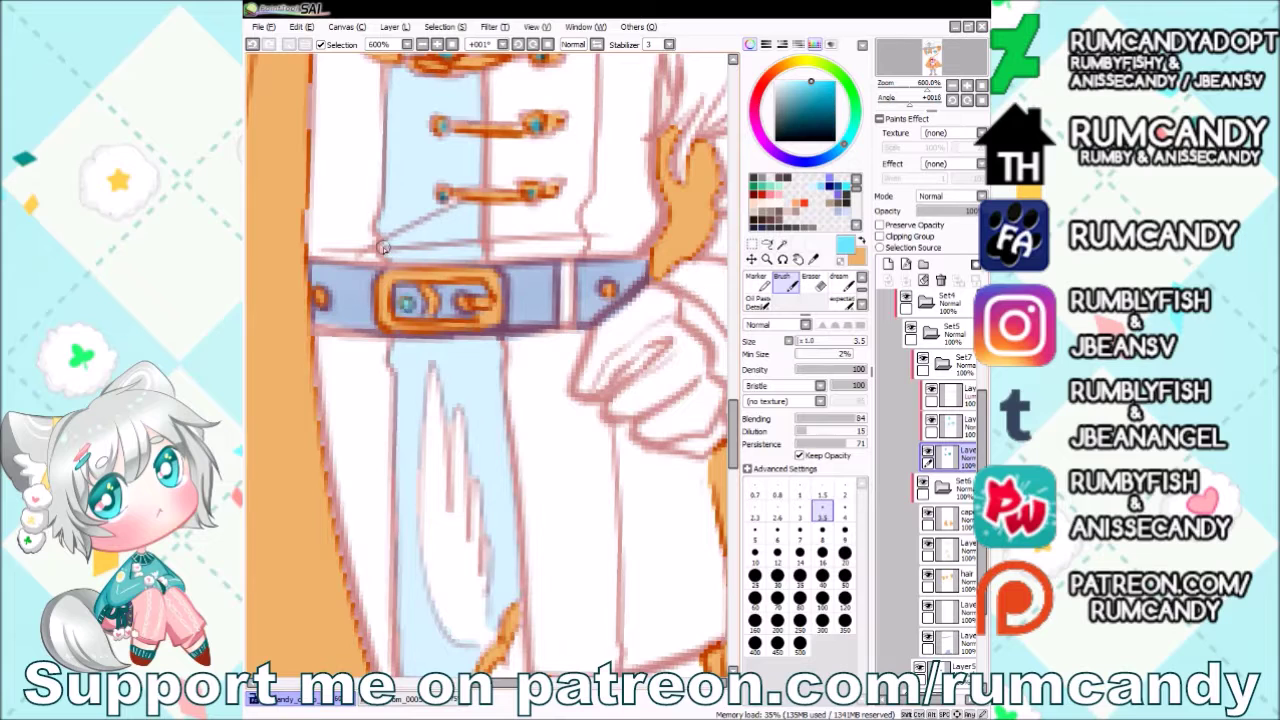
scroll(383, 248, "down", 5)
scroll(383, 248, "up", 2)
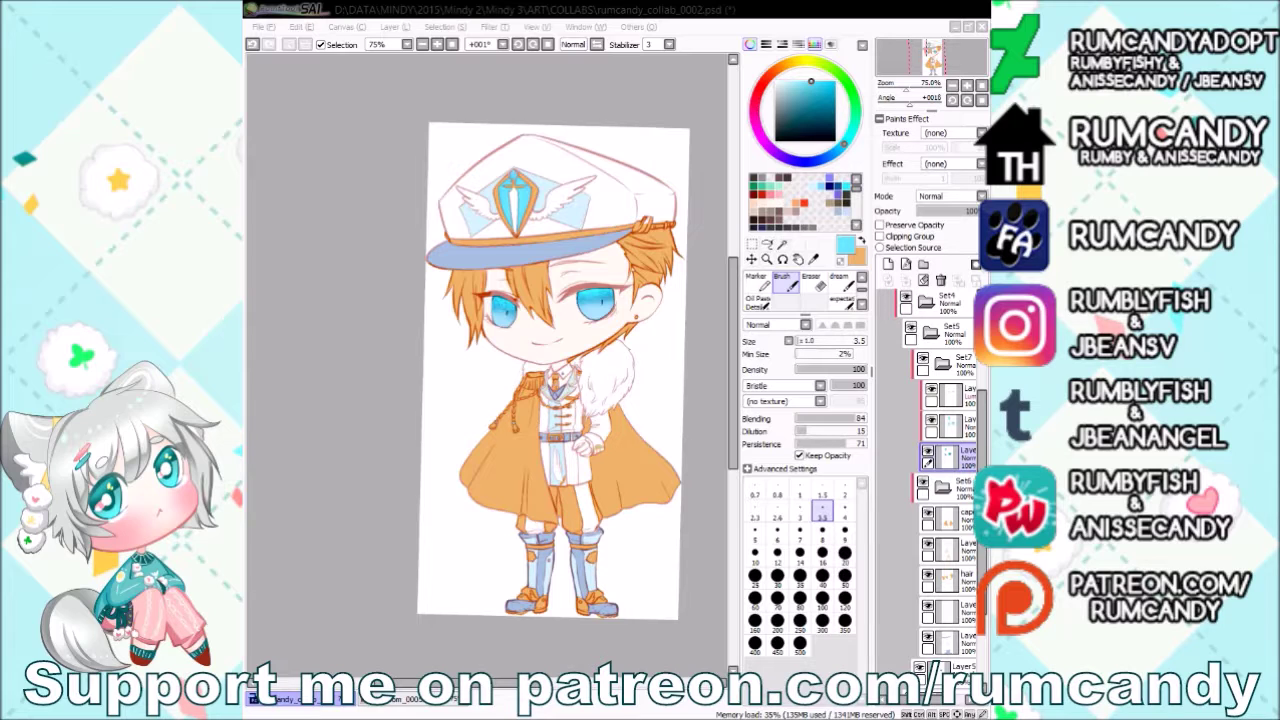
left_click(691, 362)
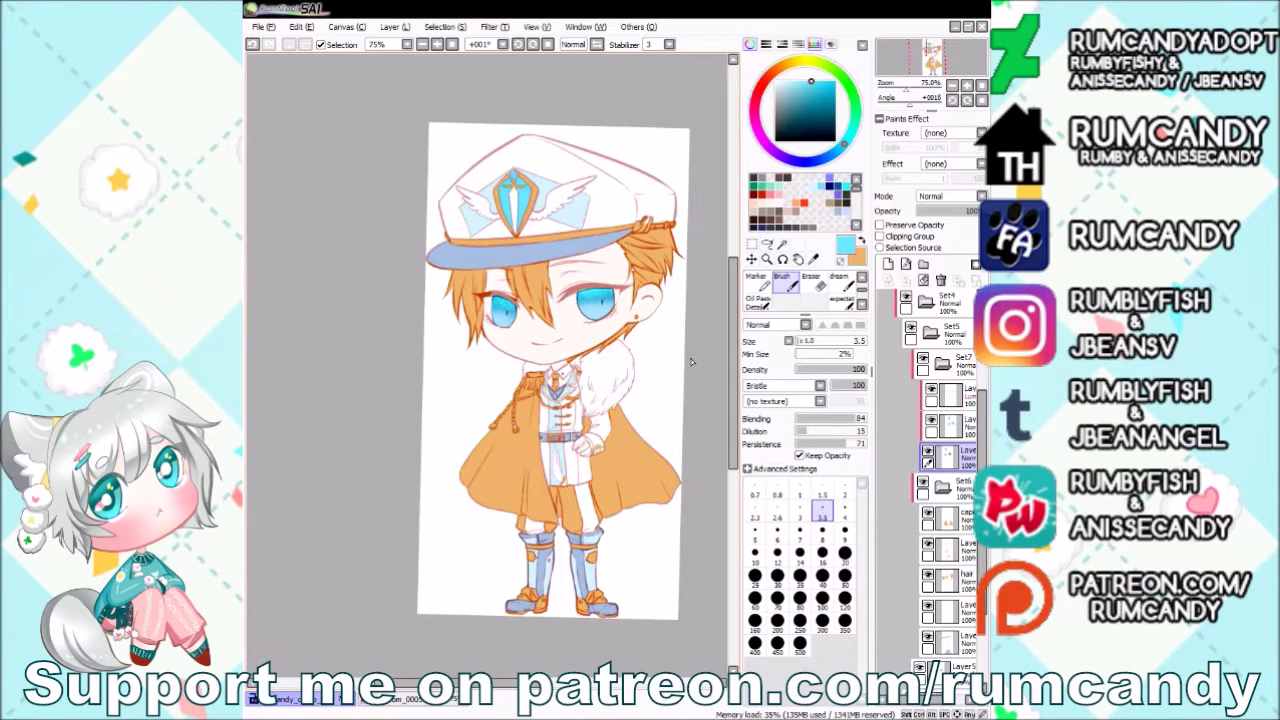
Add a clipped Screen layer above the hair layer and airbrush orange highlights over the bangs and side hair at size 120.
left_click(887, 262)
key("x")
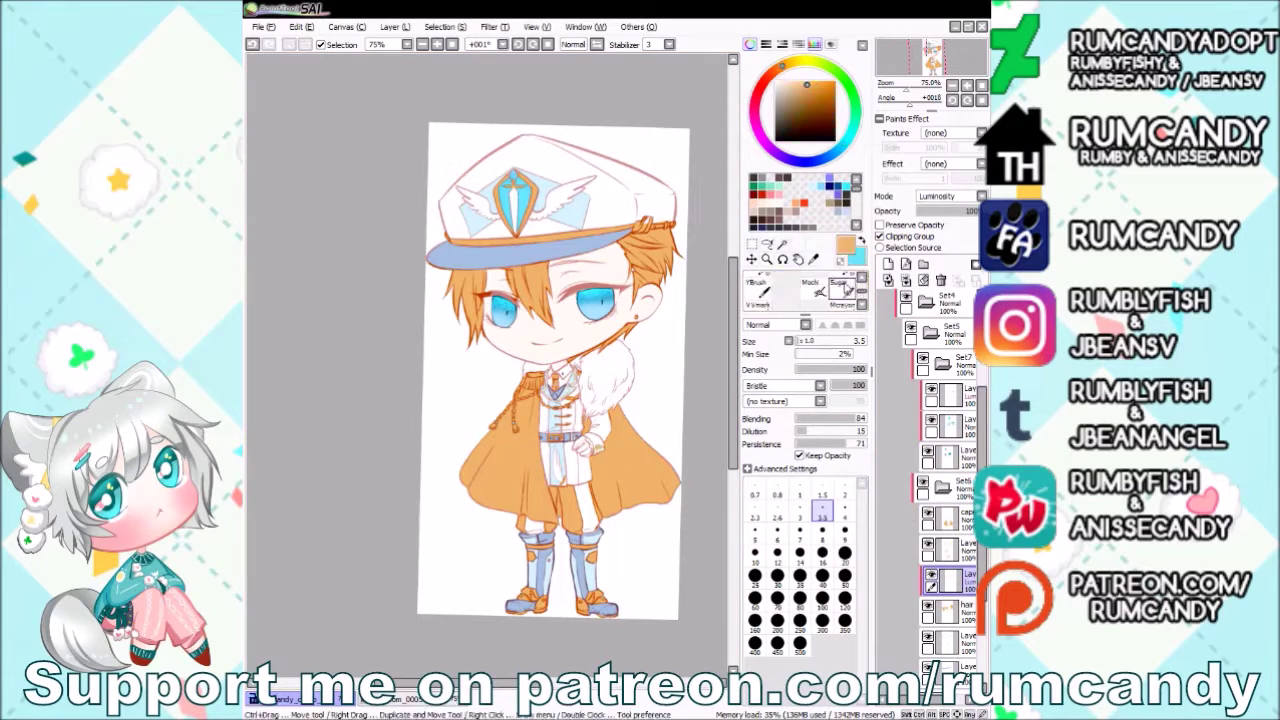
left_click(786, 276)
left_click_drag(540, 280, 650, 250)
left_click_drag(560, 230, 660, 240)
scroll(930, 196, "up", 2)
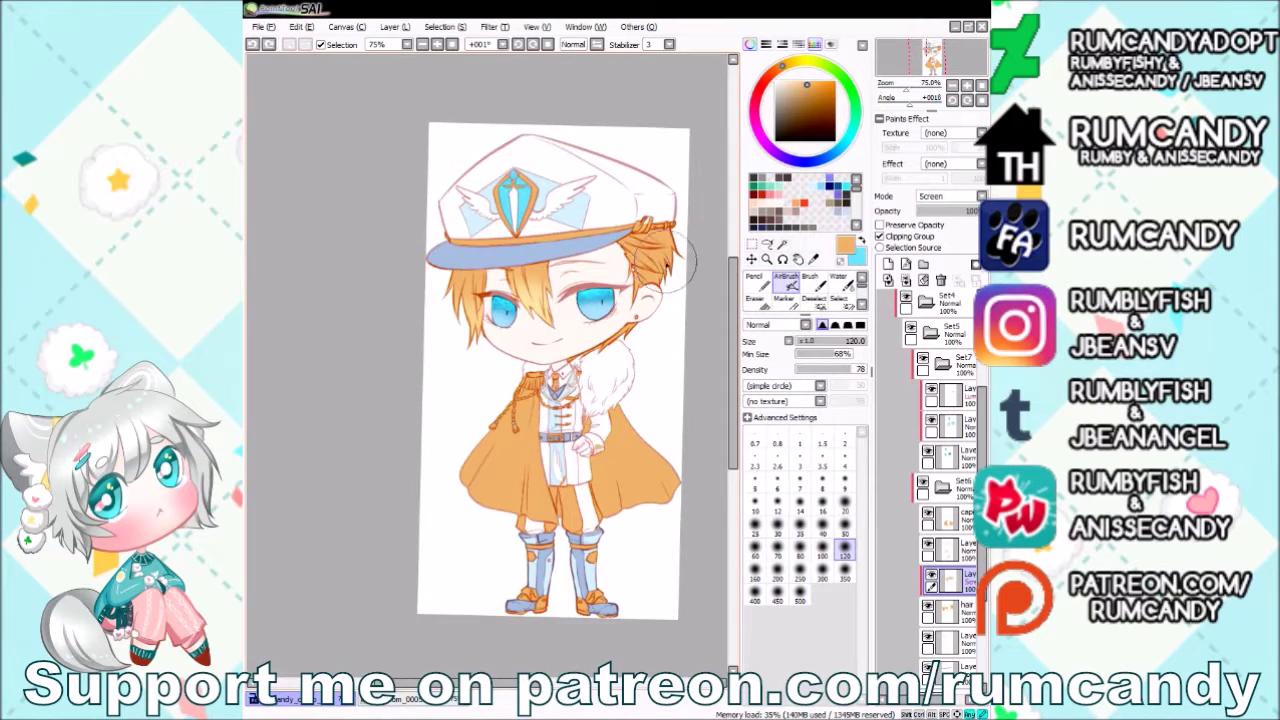
Add a clipped Screen layer above the cape layer and airbrush a soft orange glow over the upper cape at size 300.
left_click(950, 517)
left_click(752, 278)
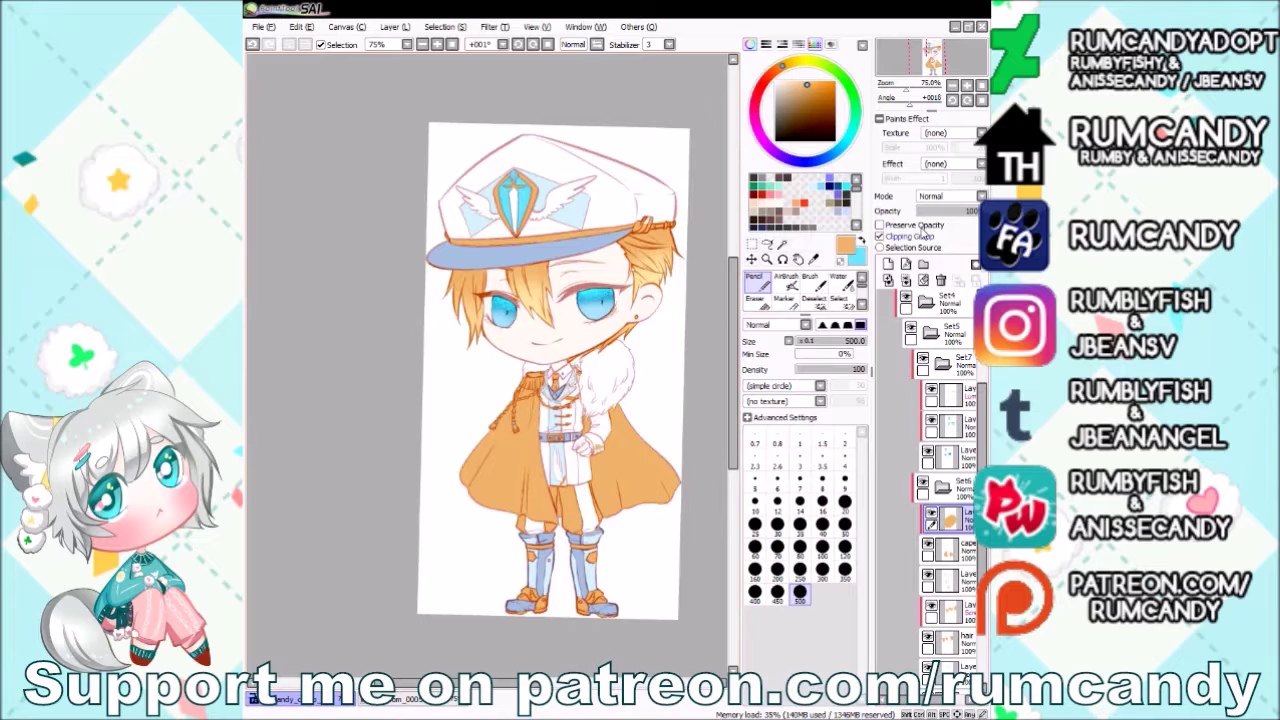
left_click(786, 278)
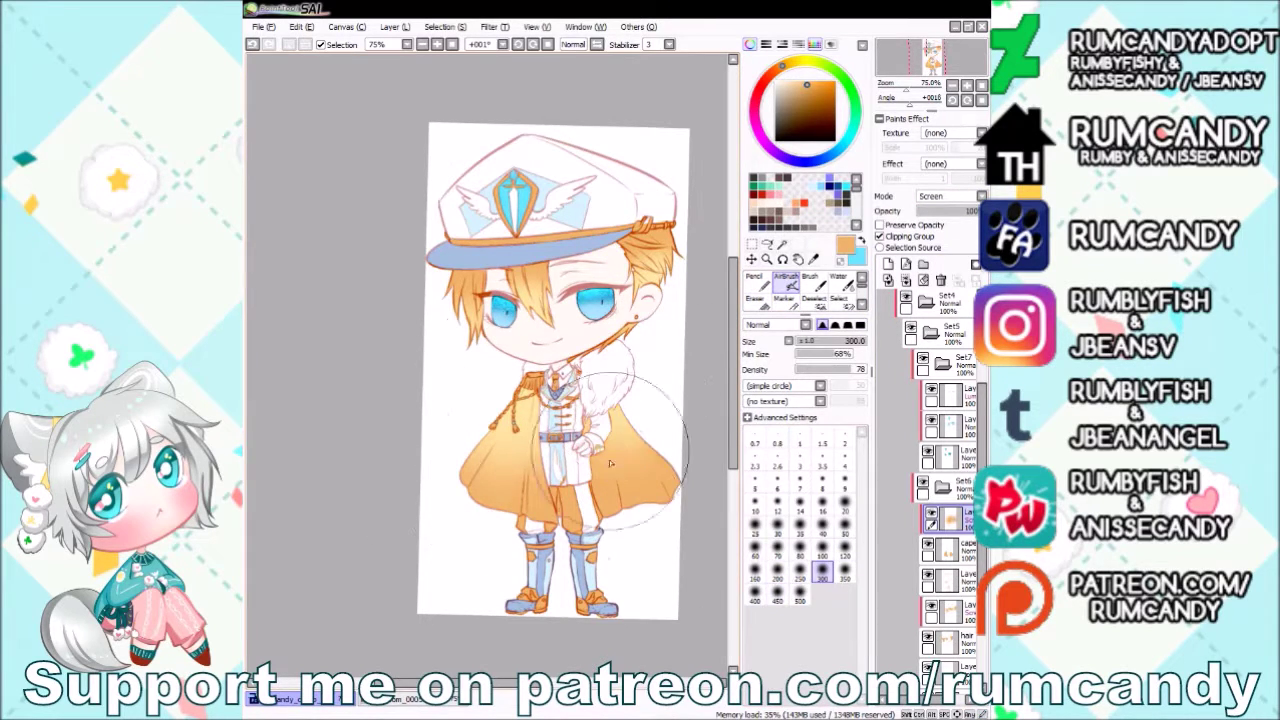
Add a clipped Multiply layer above the cape glow and paint orange fold shadows on both cape halves with the size 100 Pencil.
left_click(887, 263)
left_click(880, 236)
left_click(955, 196)
left_click(935, 222)
left_click(754, 278)
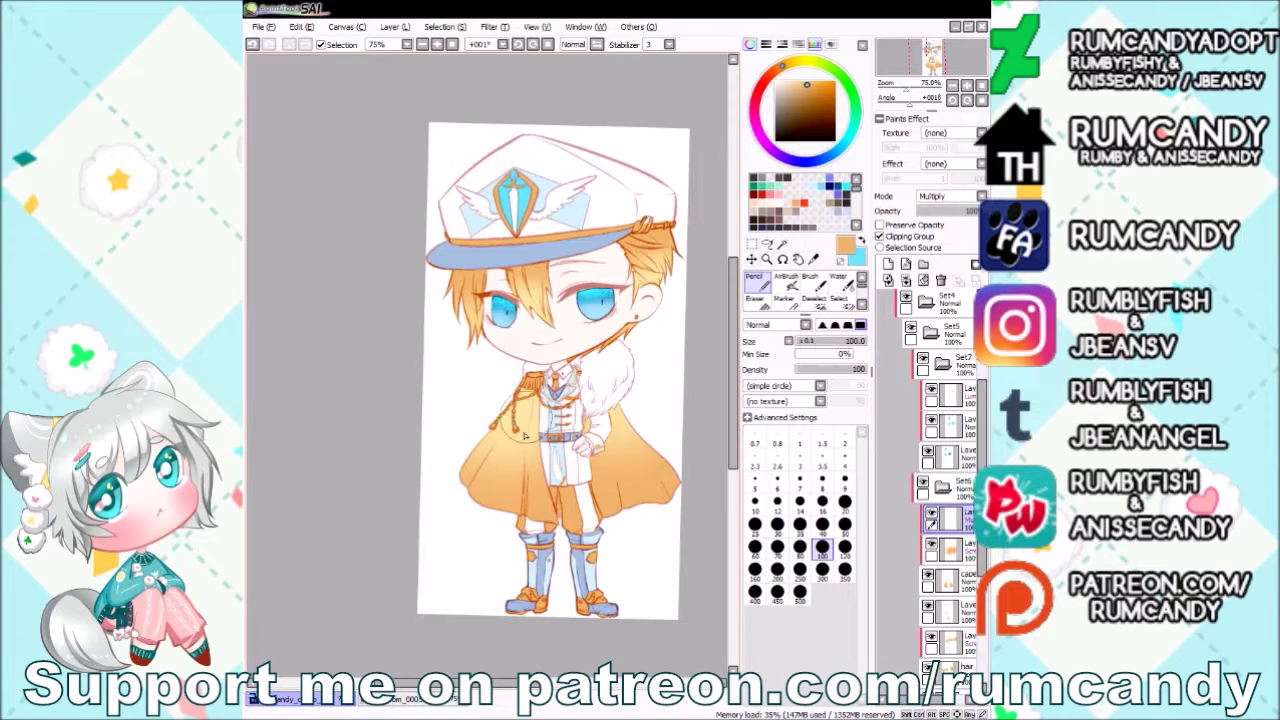
mouse_move(528, 452)
left_mouse_down()
mouse_move(610, 547)
mouse_move(617, 479)
mouse_move(630, 541)
mouse_move(594, 364)
mouse_move(632, 467)
left_mouse_up()
scroll(590, 425, "up", 5)
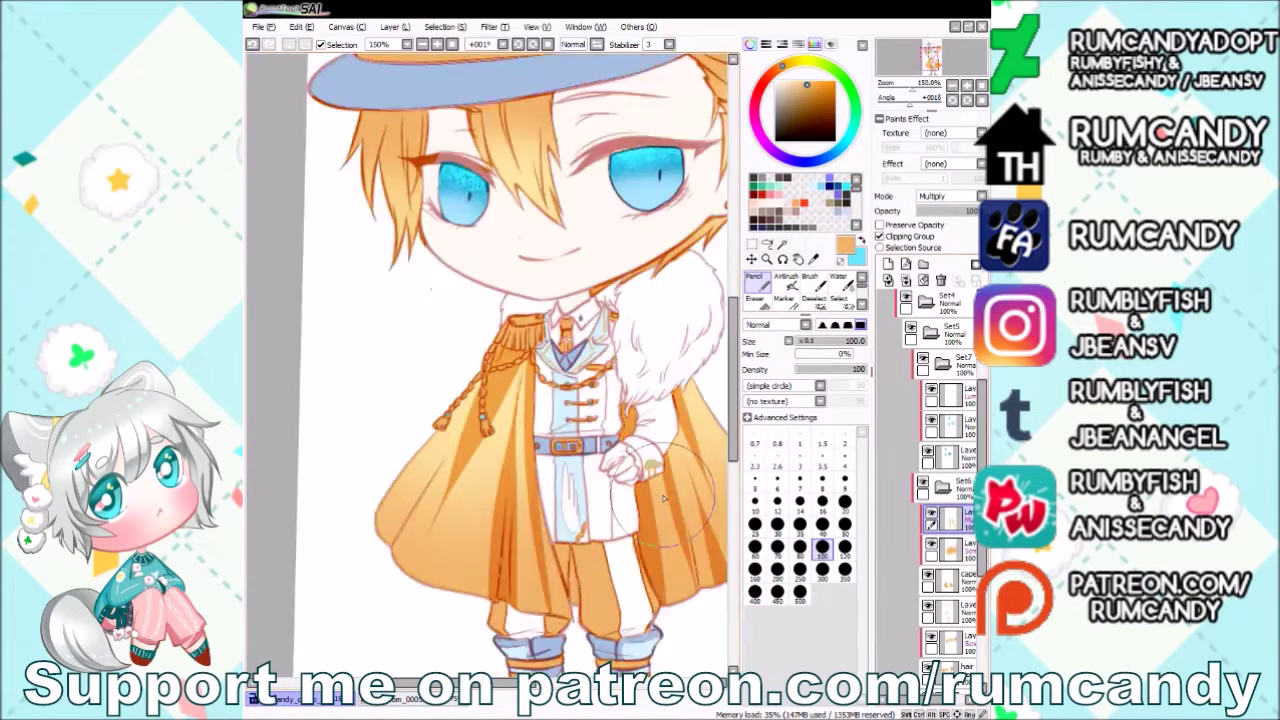
Paint an orange trim band along the sleeve cuff's edge with the size 9 Pencil on the cape layer.
left_click(950, 578)
left_click(845, 481)
left_click_drag(565, 352, 606, 435)
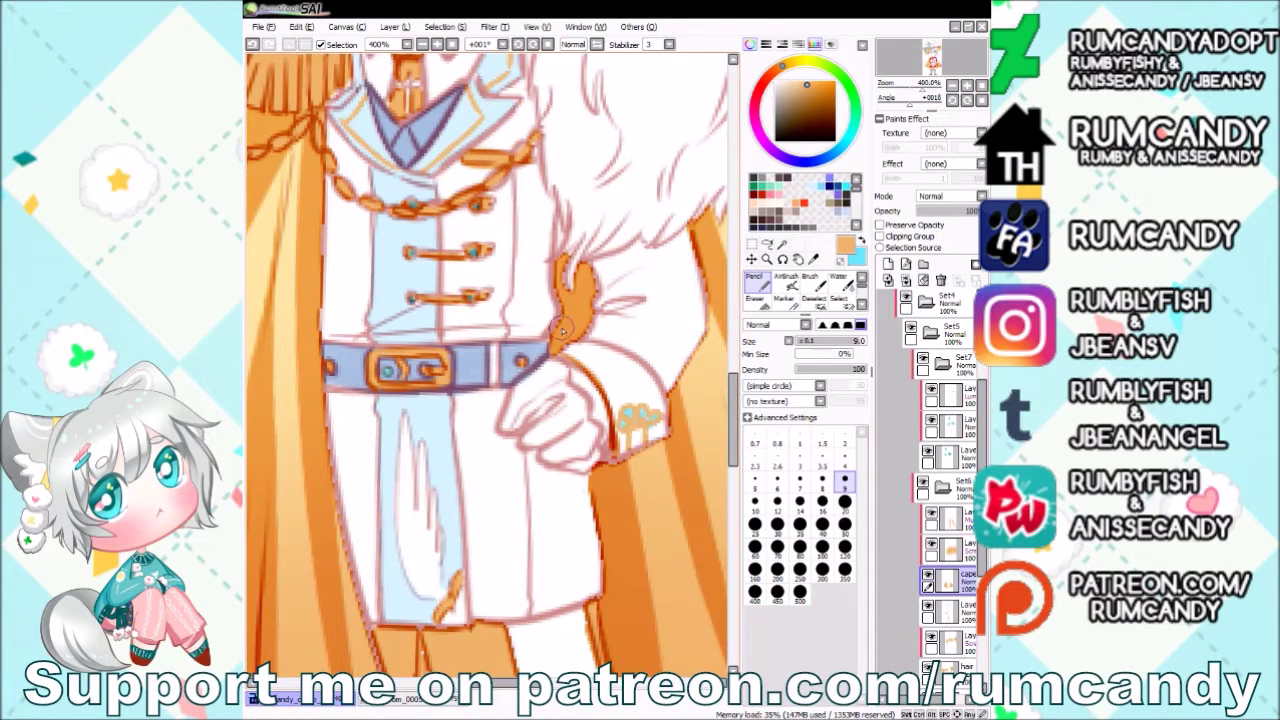
Lower the opacity of the cape's Multiply shadow layer to 64%.
scroll(562, 330, "down", 5)
left_click(952, 516)
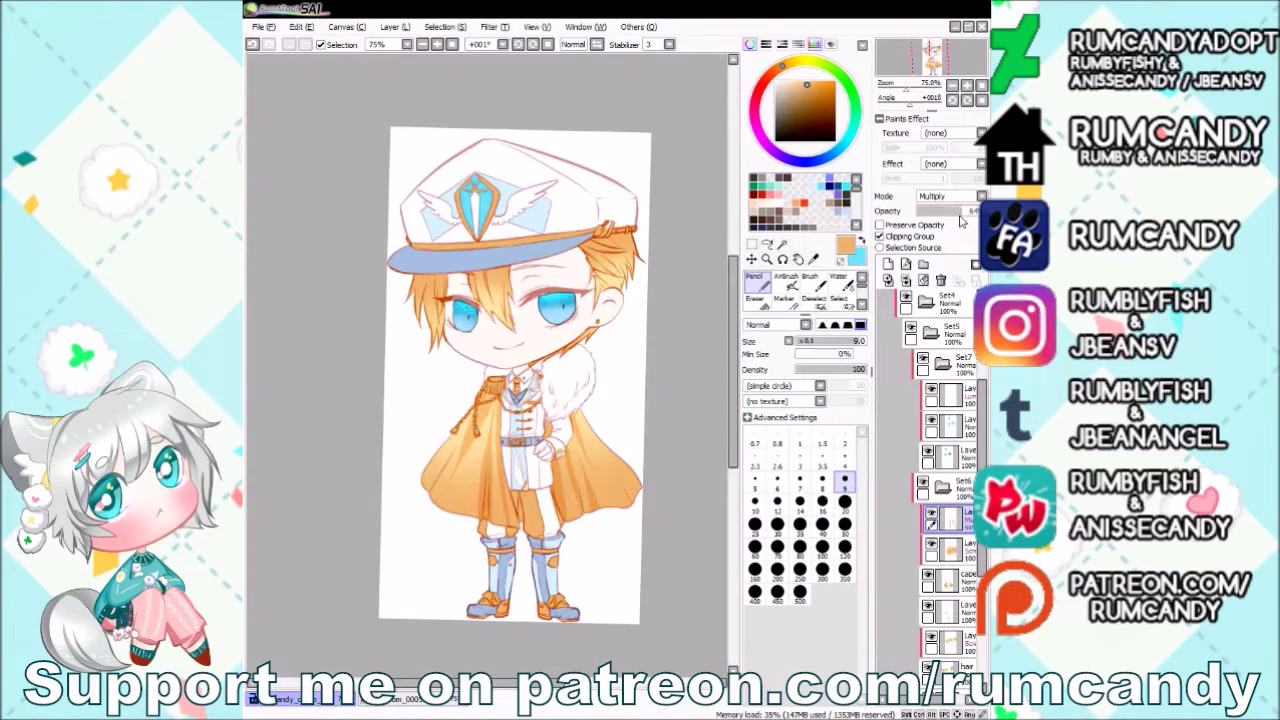
scroll(486, 442, "up", 2)
Add a clipped Luminosity layer and draw curling swirls and a diamond outline on the cape with the size 9 Pencil.
left_click(887, 263)
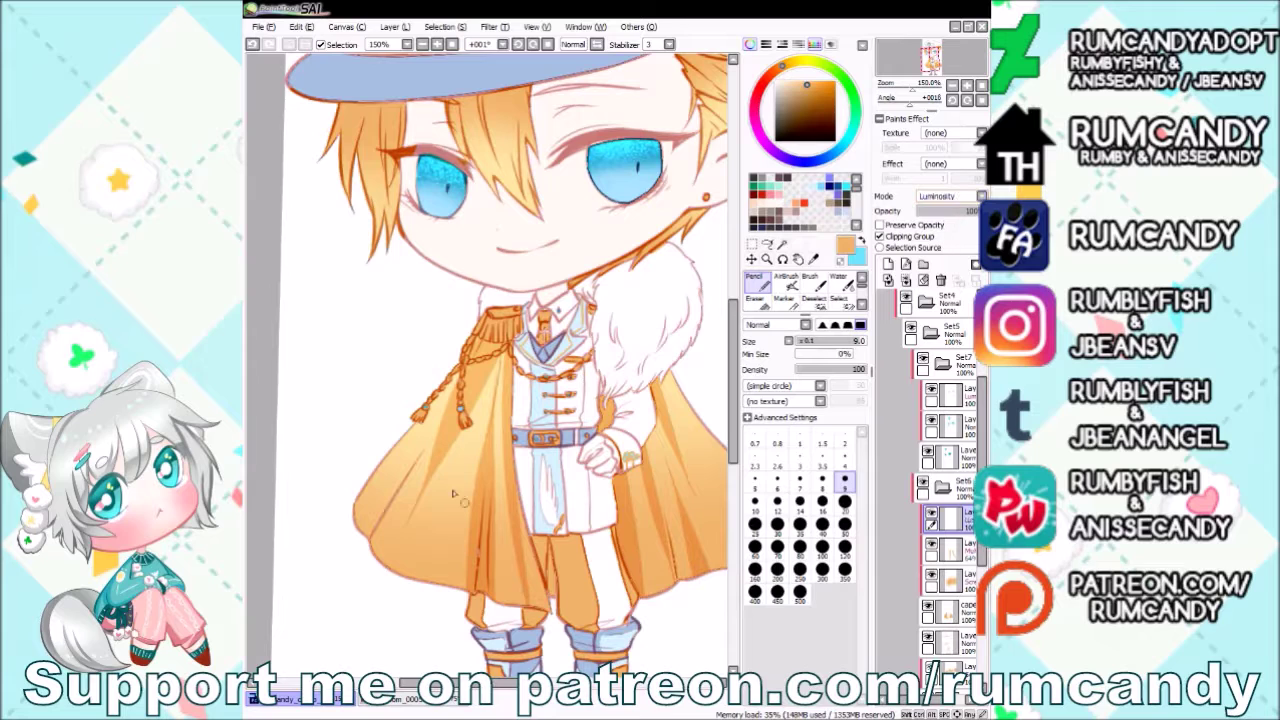
left_click_drag(409, 513, 430, 557)
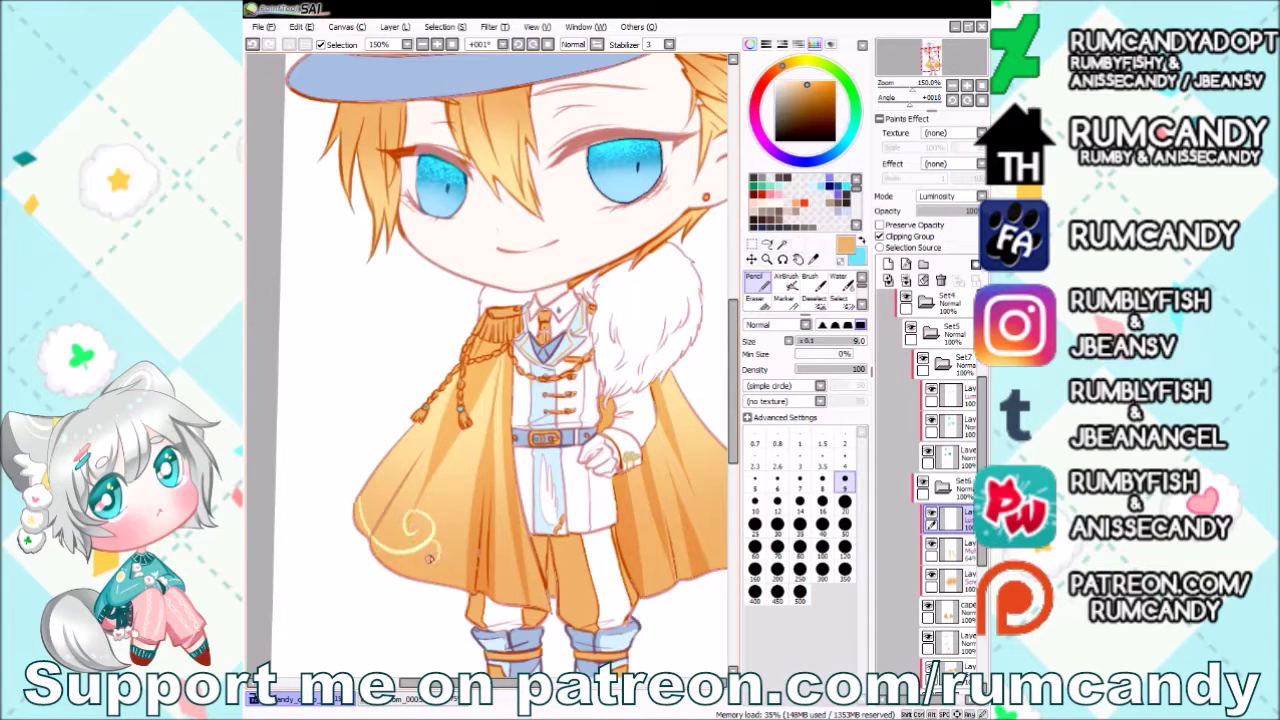
mouse_move(418, 412)
left_mouse_down()
mouse_move(458, 528)
mouse_move(451, 447)
left_mouse_up()
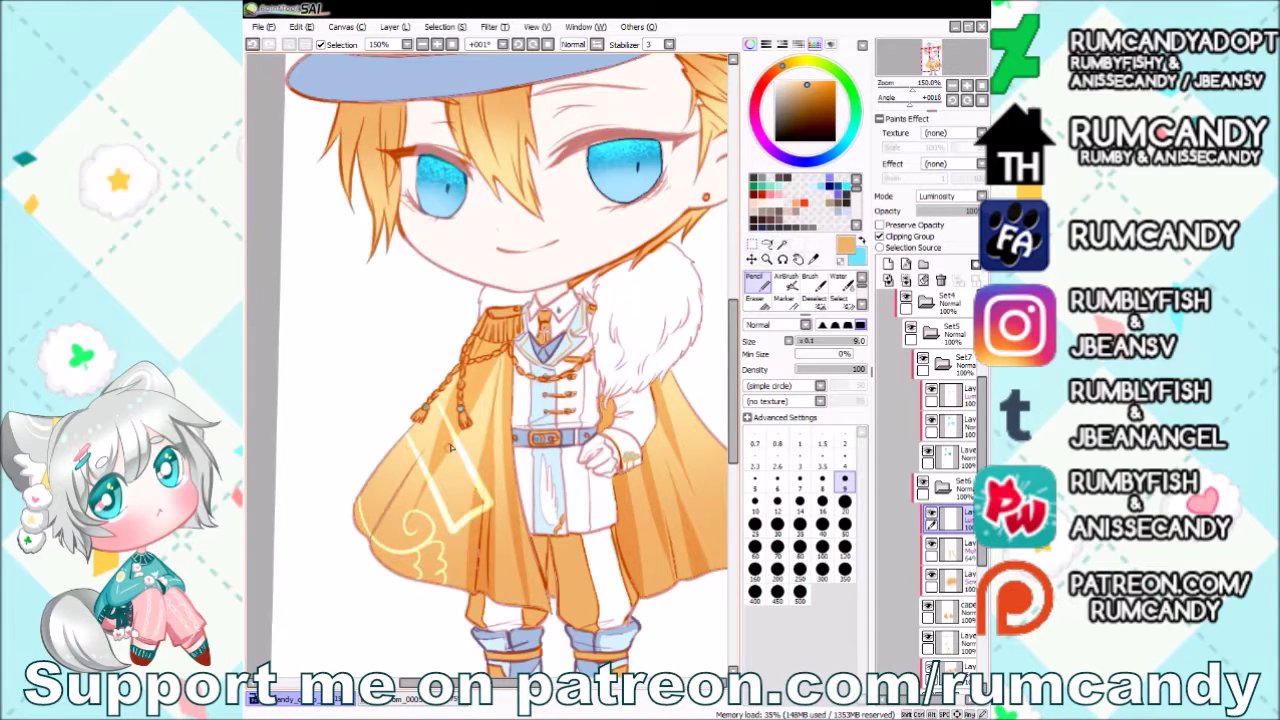
left_click_drag(510, 358, 440, 398)
left_click_drag(512, 380, 427, 457)
key("ctrl+z")
key("ctrl+z")
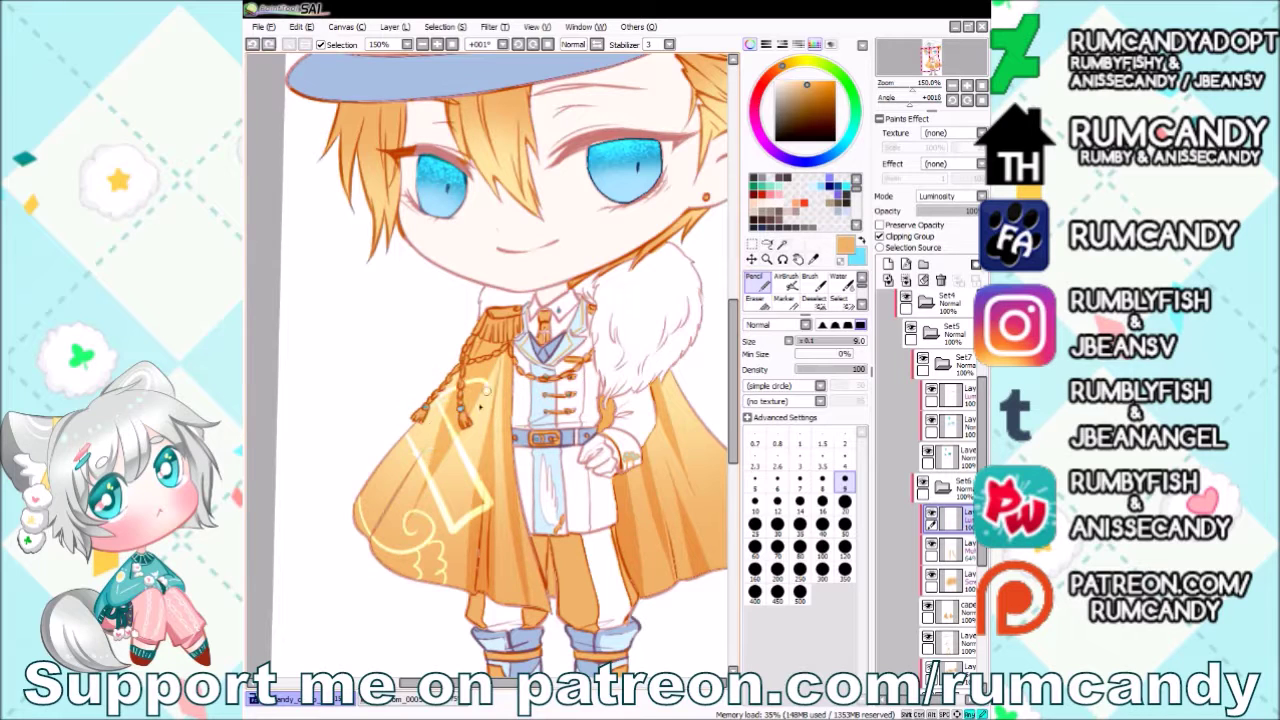
Refine the cape ornament with the size 8 Eraser and fill the diamond solid with the Pencil.
key("e")
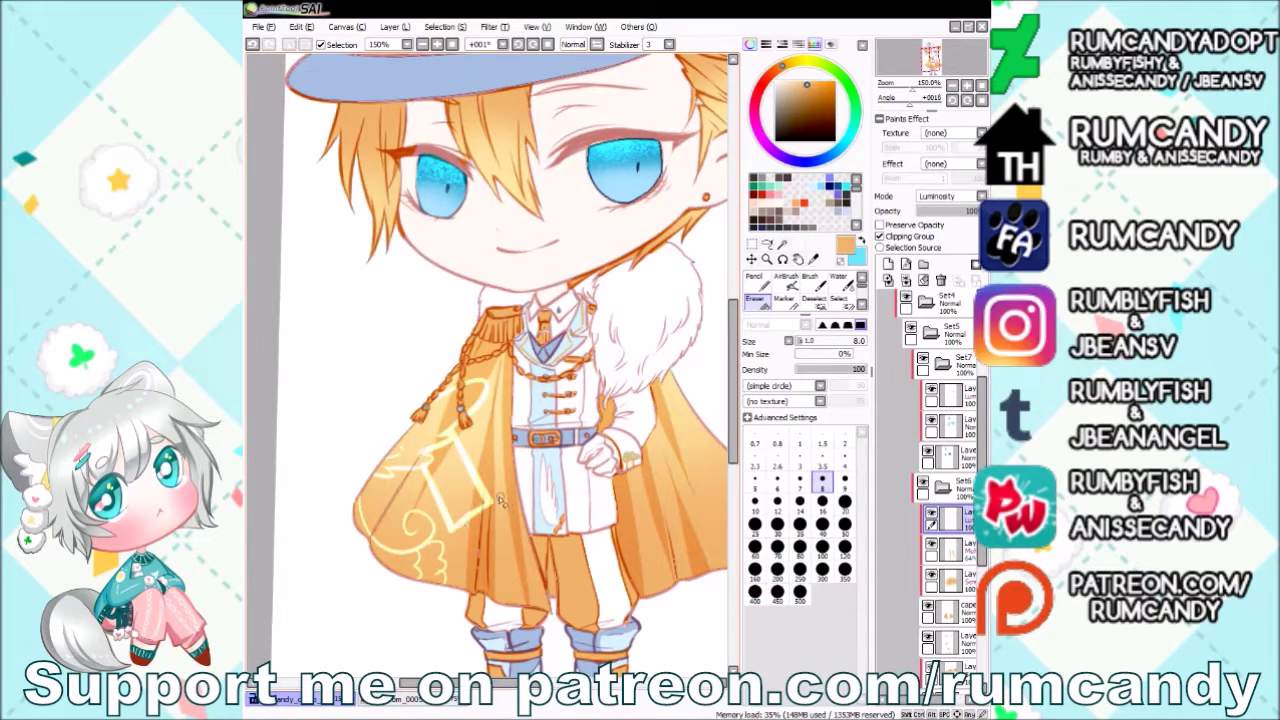
key("n")
key("ctrl+minus")
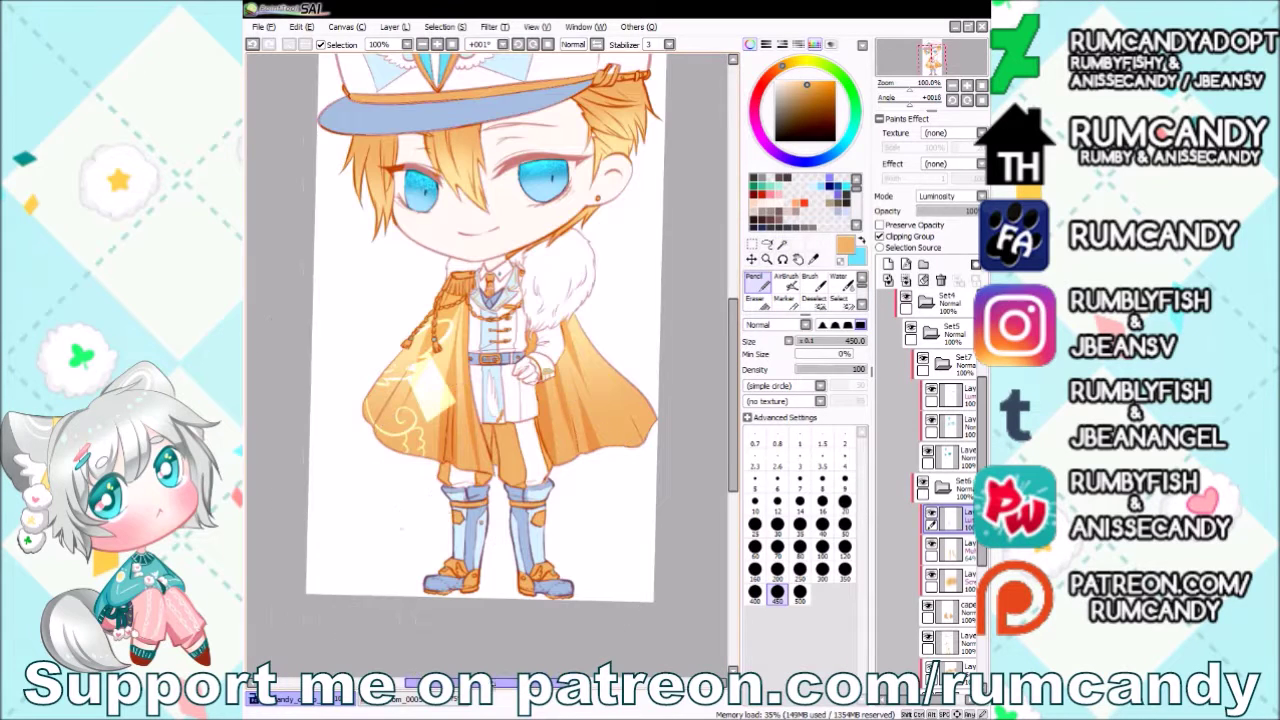
Set the gold trim layer to Screen mode and move it beneath the hair layer.
scroll(945, 450, "down", 3)
left_click(952, 538)
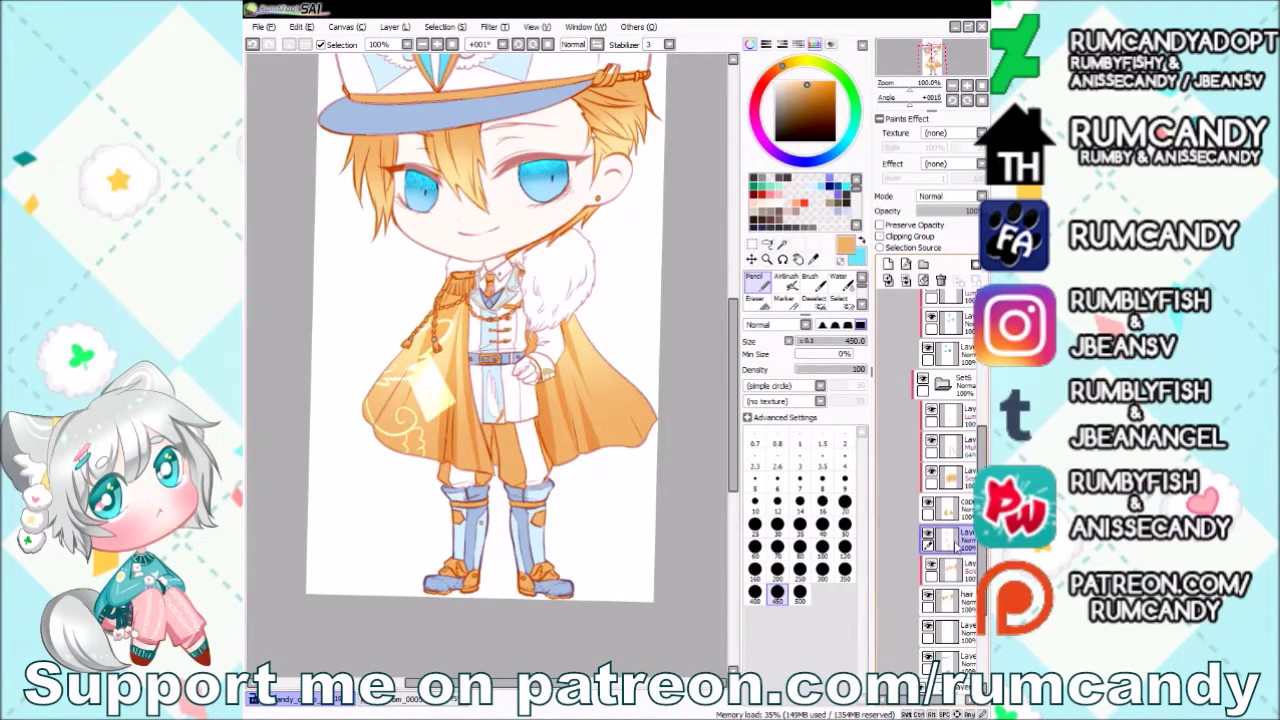
left_click(786, 281)
left_click(930, 196)
left_click(930, 225)
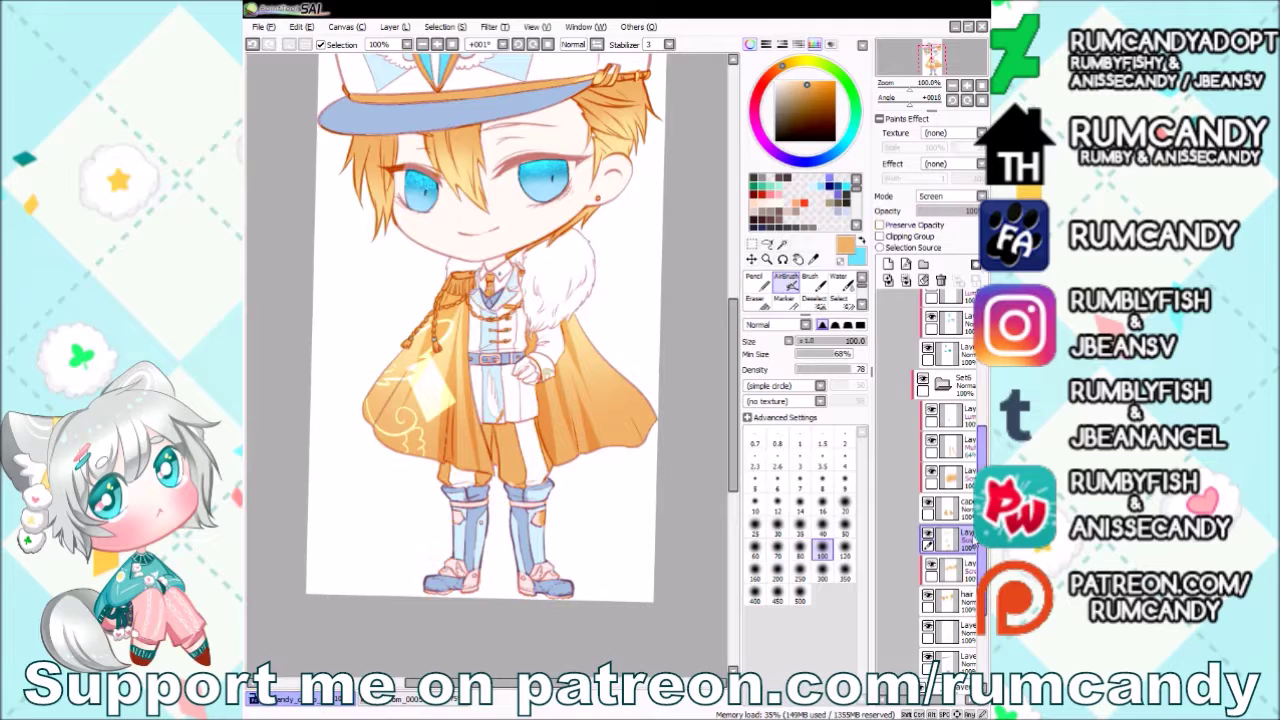
left_click_drag(950, 538, 955, 605)
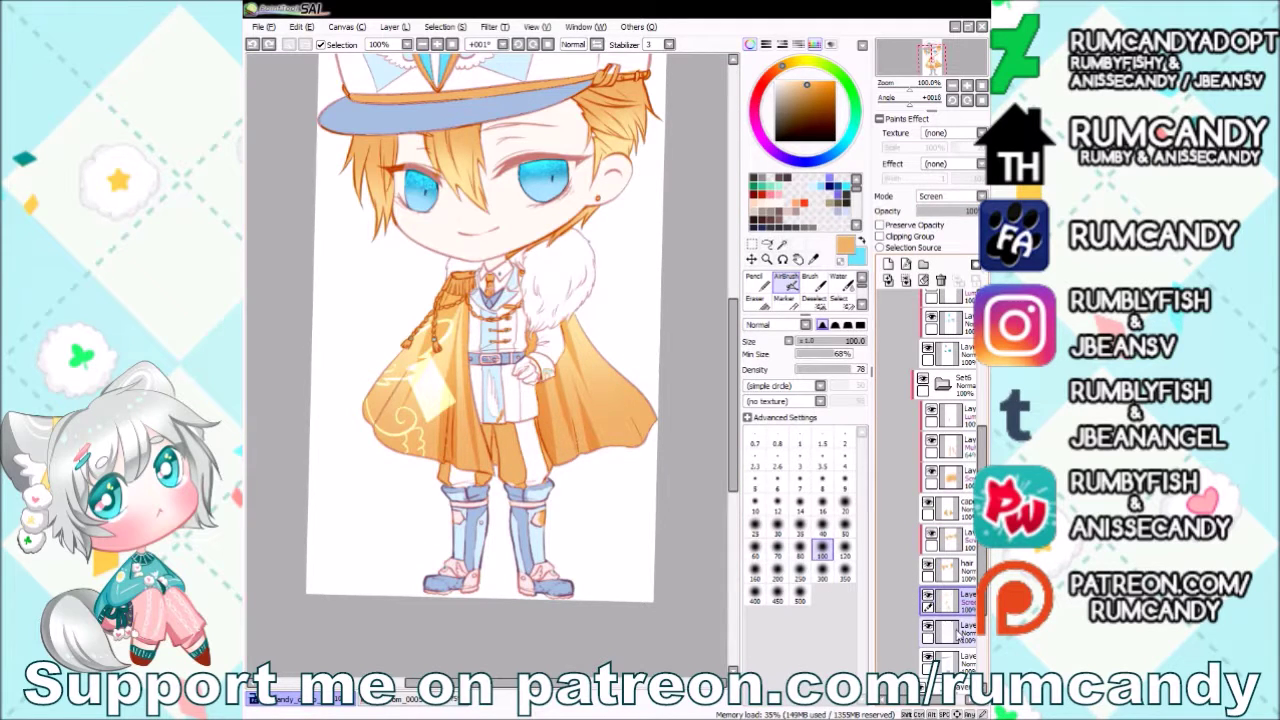
scroll(934, 565, "down", 3)
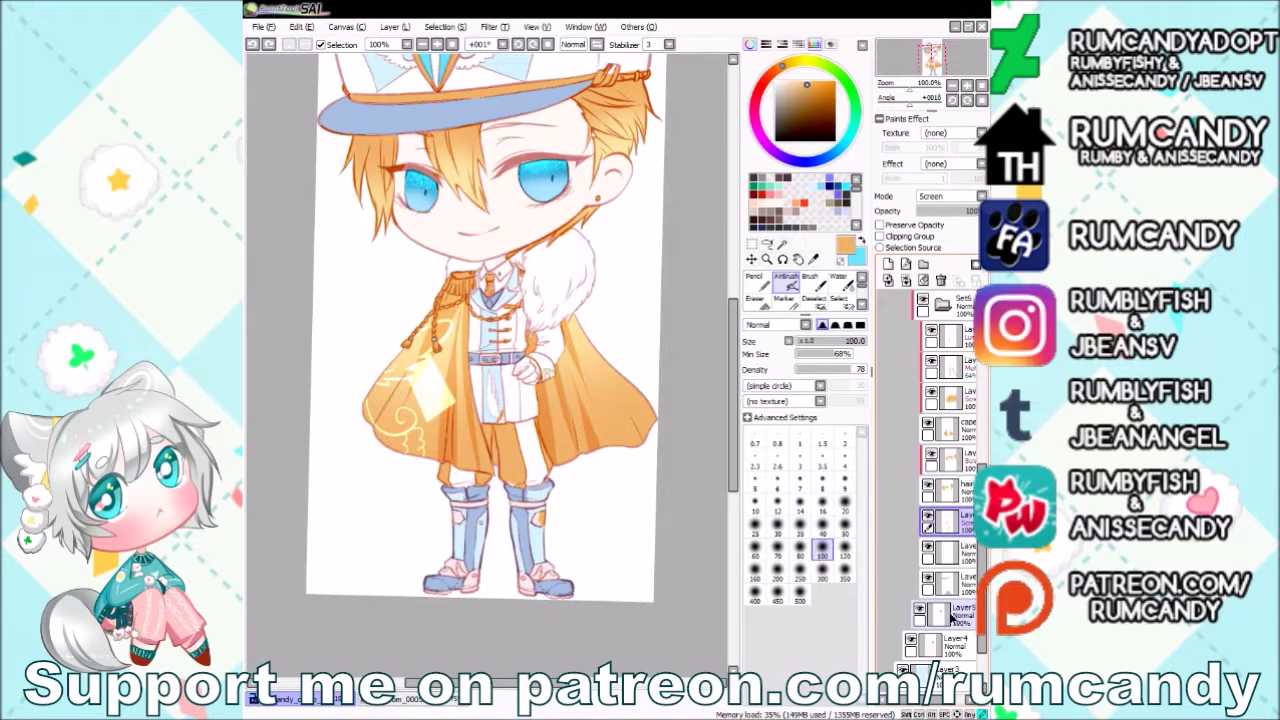
Enable clipping on the Screen layer beneath the hair layer and airbrush a light glow over the trousers at size 100.
left_click(950, 397)
left_click(880, 236)
scroll(985, 441, "up", 2)
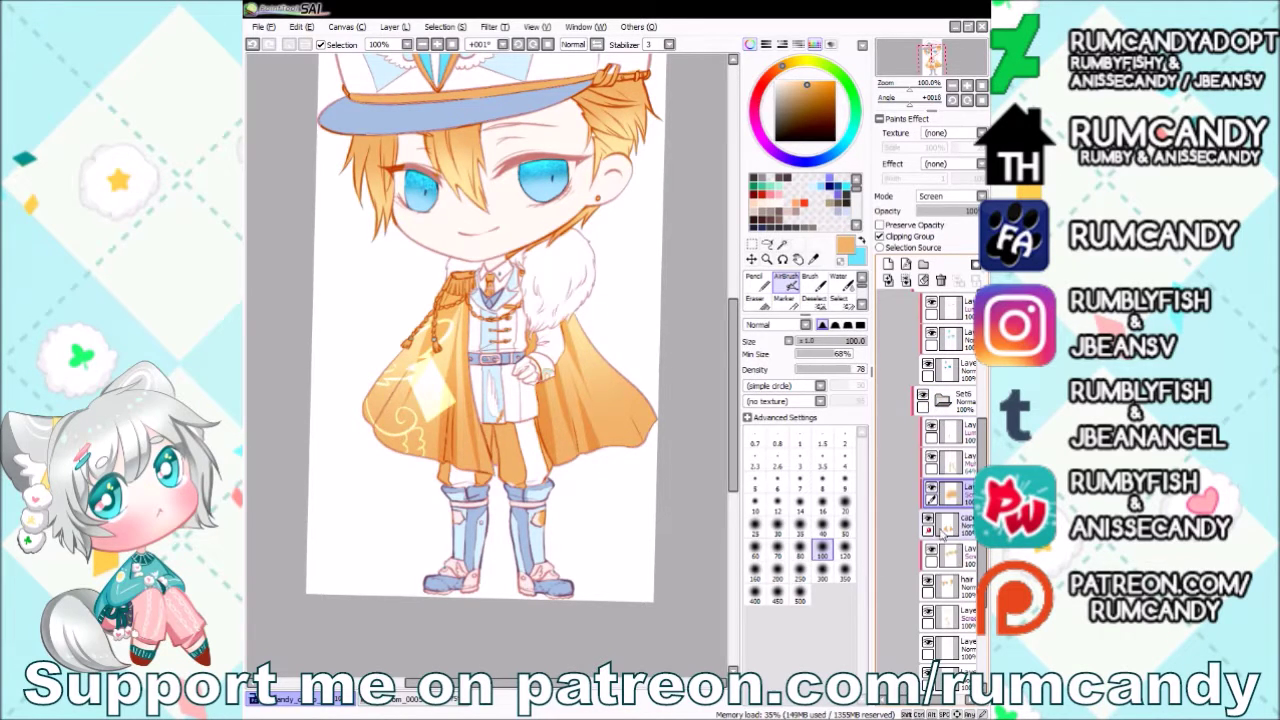
left_click(940, 615)
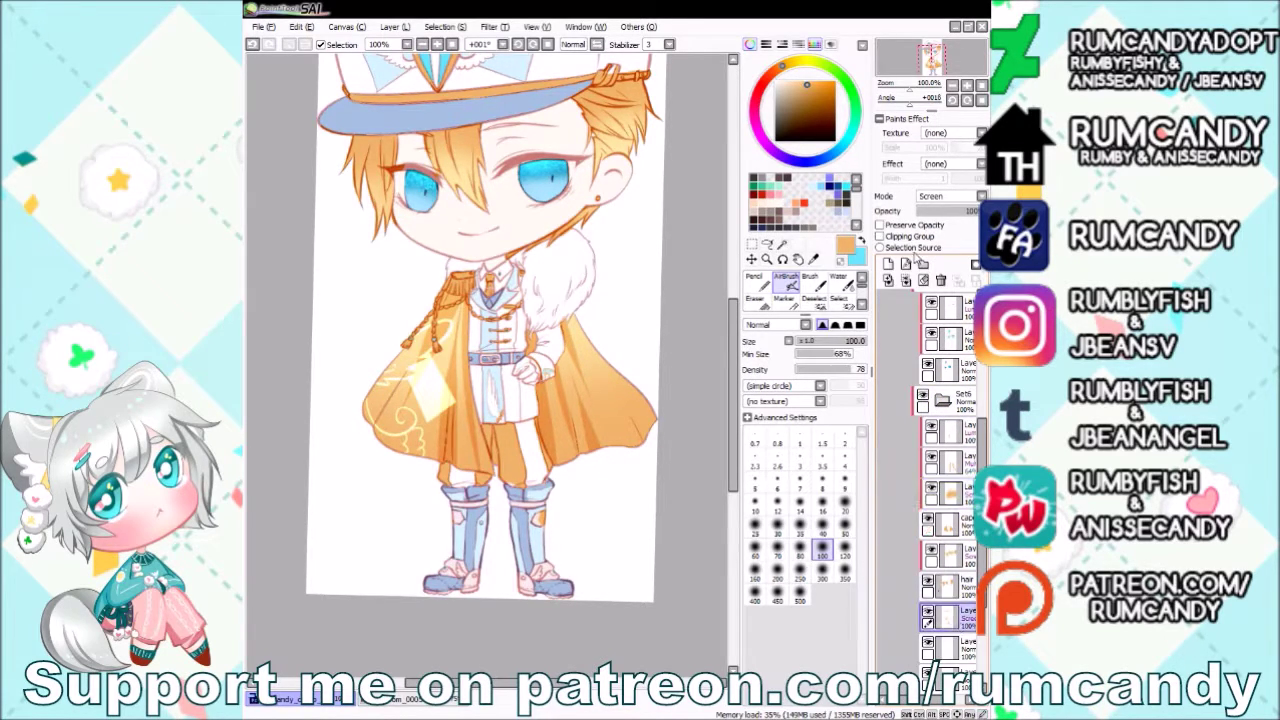
left_click(899, 237)
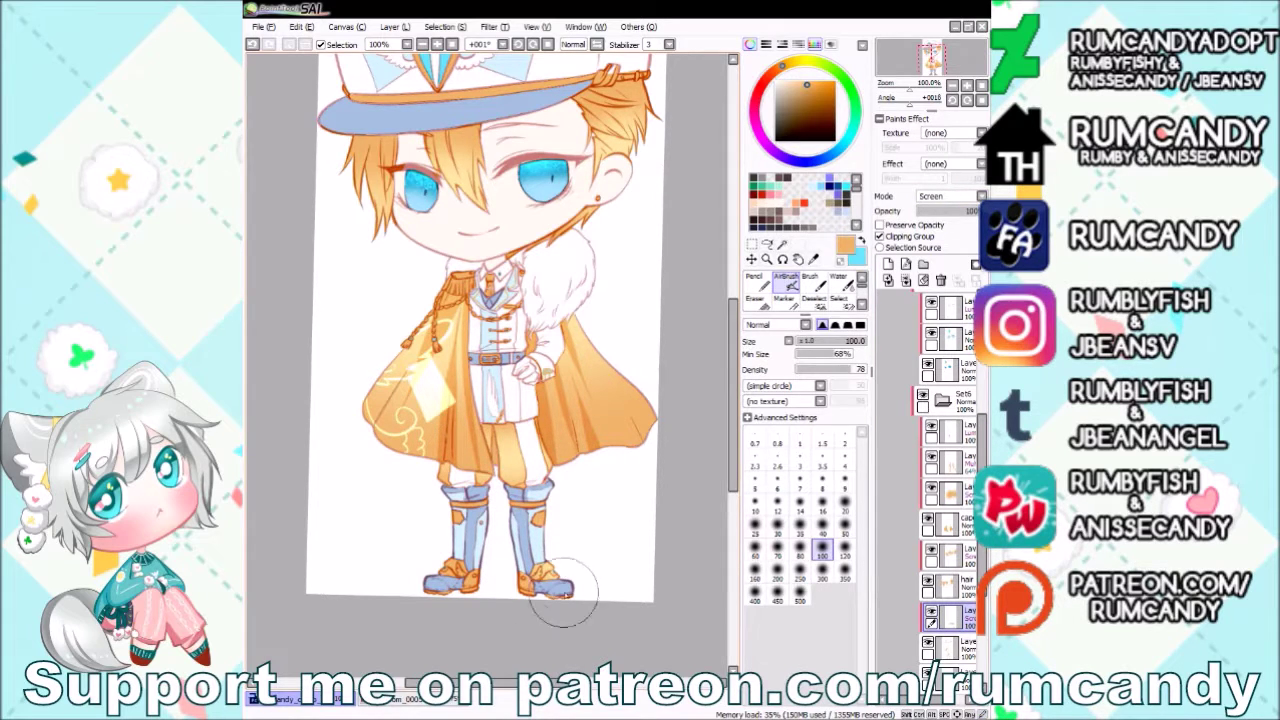
Add a clipped layer and a Multiply layer beneath the hair layer and airbrush muted pink over the shoes' gold trim at size 70.
left_click(591, 388, "alt")
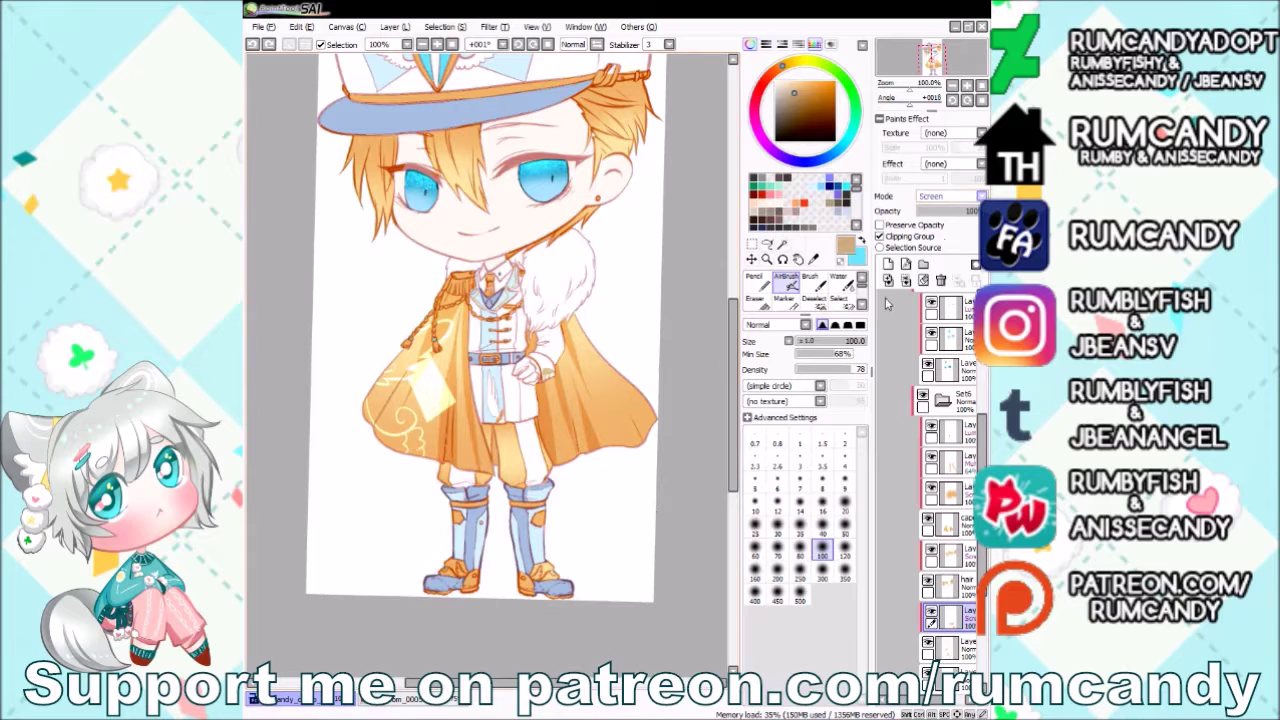
left_click(885, 263)
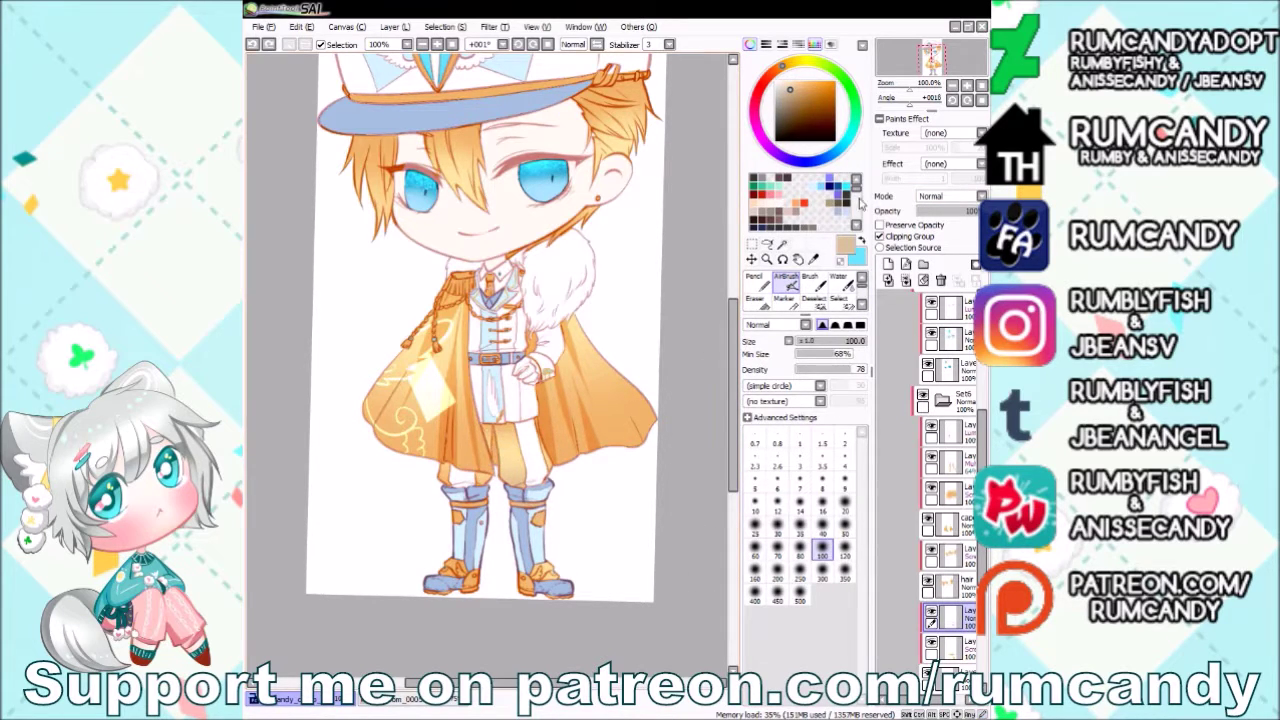
scroll(793, 193, "down", 3)
left_click(781, 223)
left_click(583, 395)
key("bracketleft")
key("bracketleft")
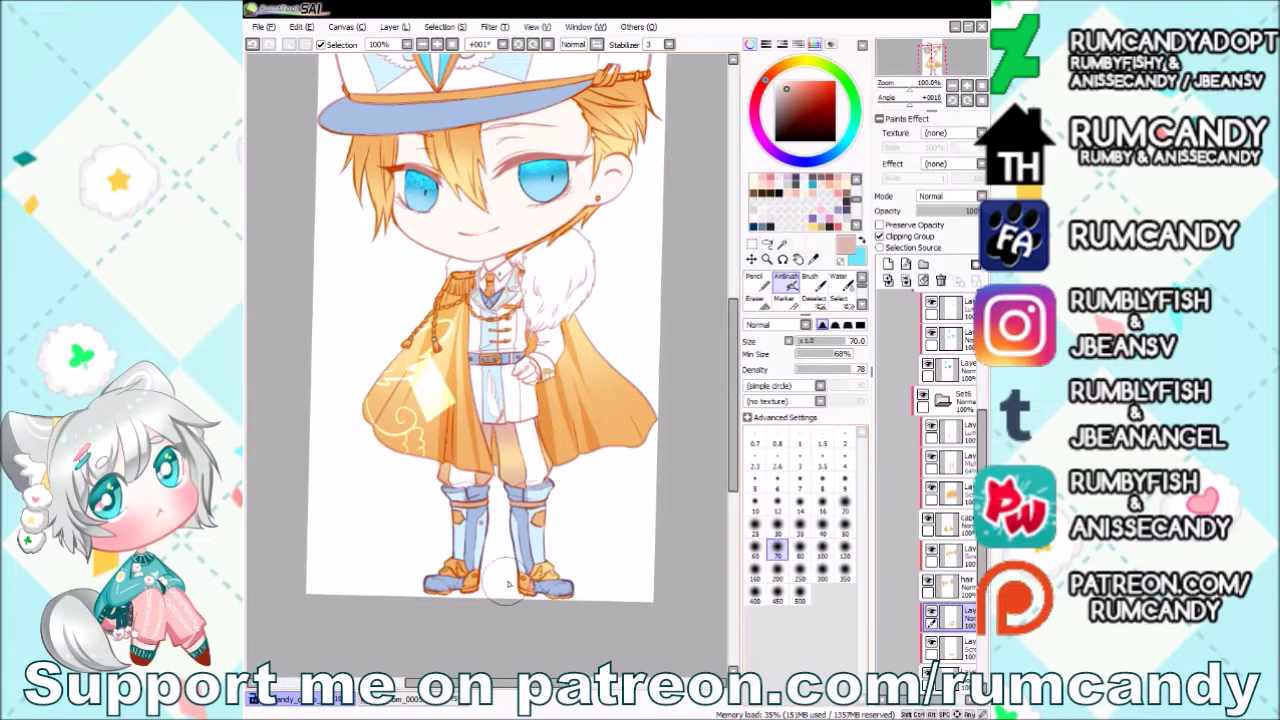
left_click(546, 572)
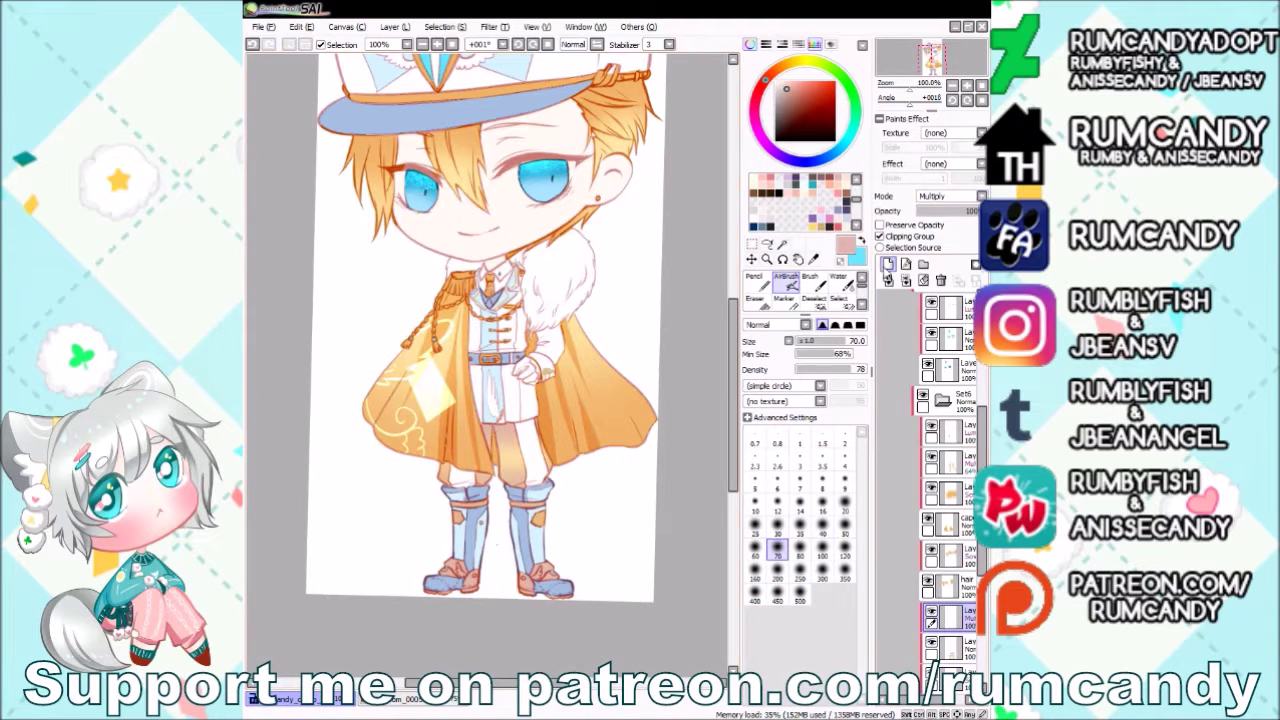
mouse_move(525, 592)
left_mouse_down()
mouse_move(548, 584)
mouse_move(515, 565)
left_mouse_up()
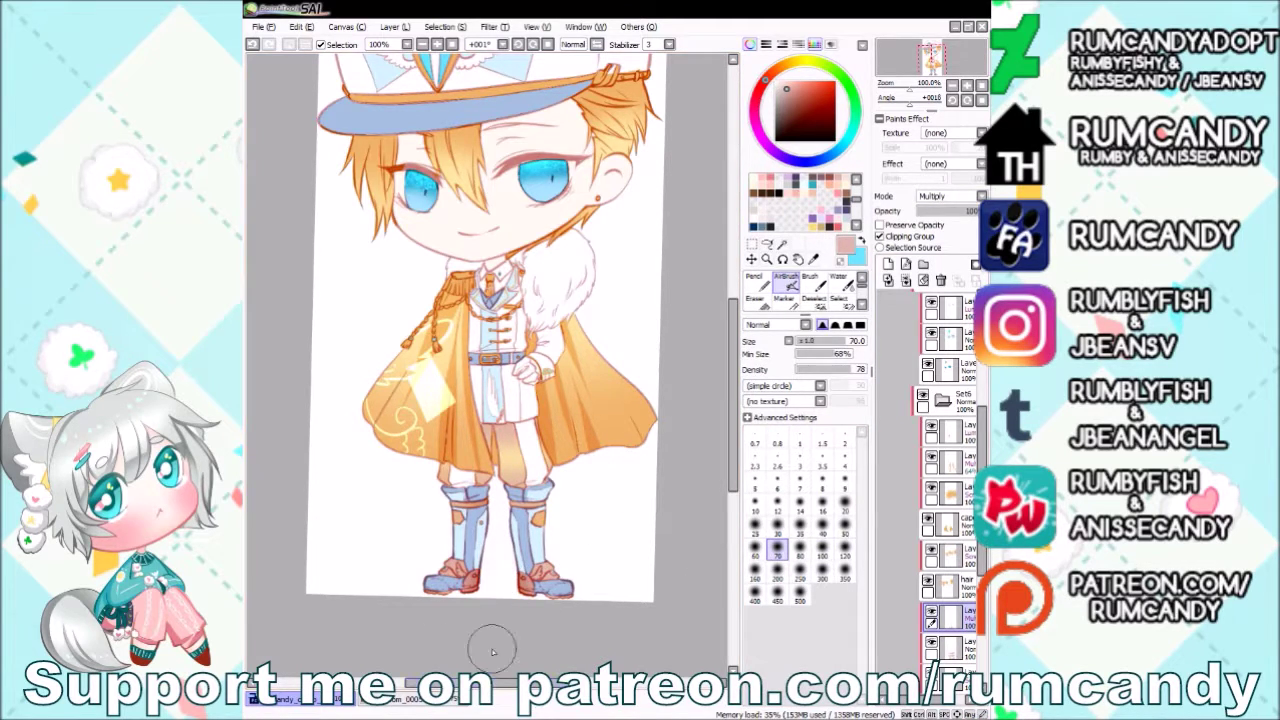
Airbrush pale yellow onto the knot at the hat's side and colour its inner stripe cyan with the Pencil.
scroll(492, 652, "up", 3)
left_click(950, 647)
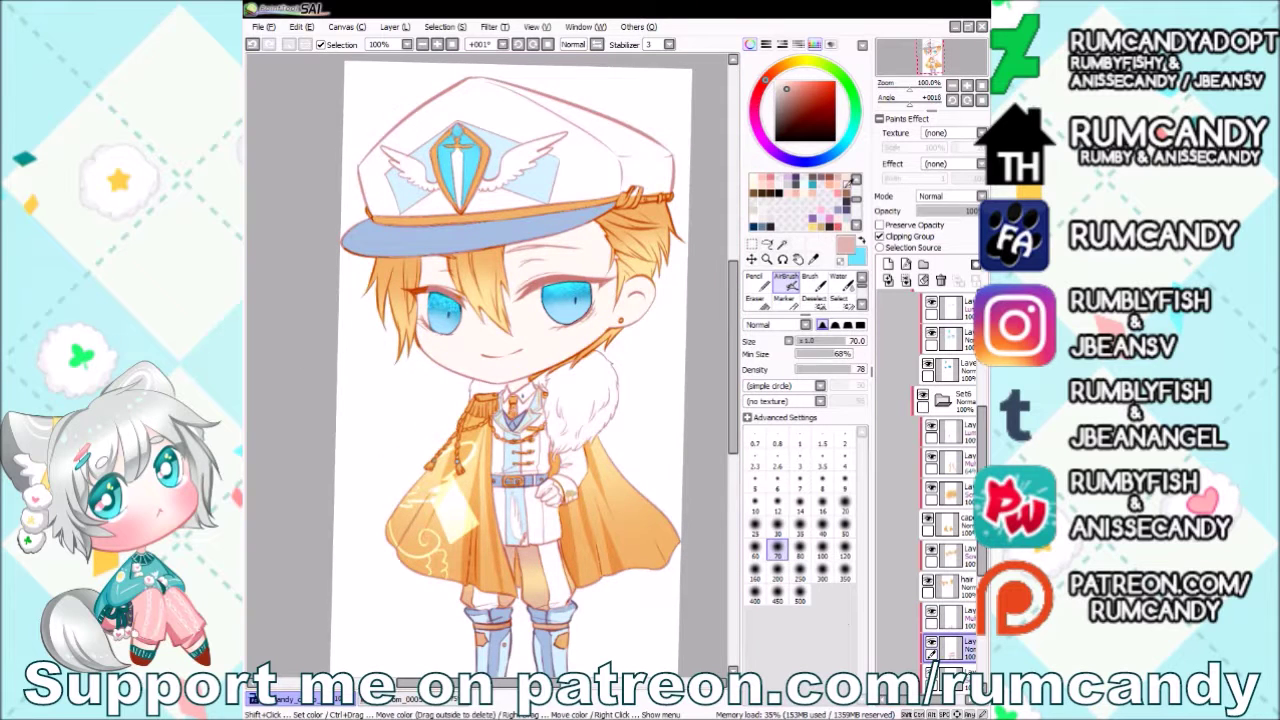
left_click(515, 200, "alt")
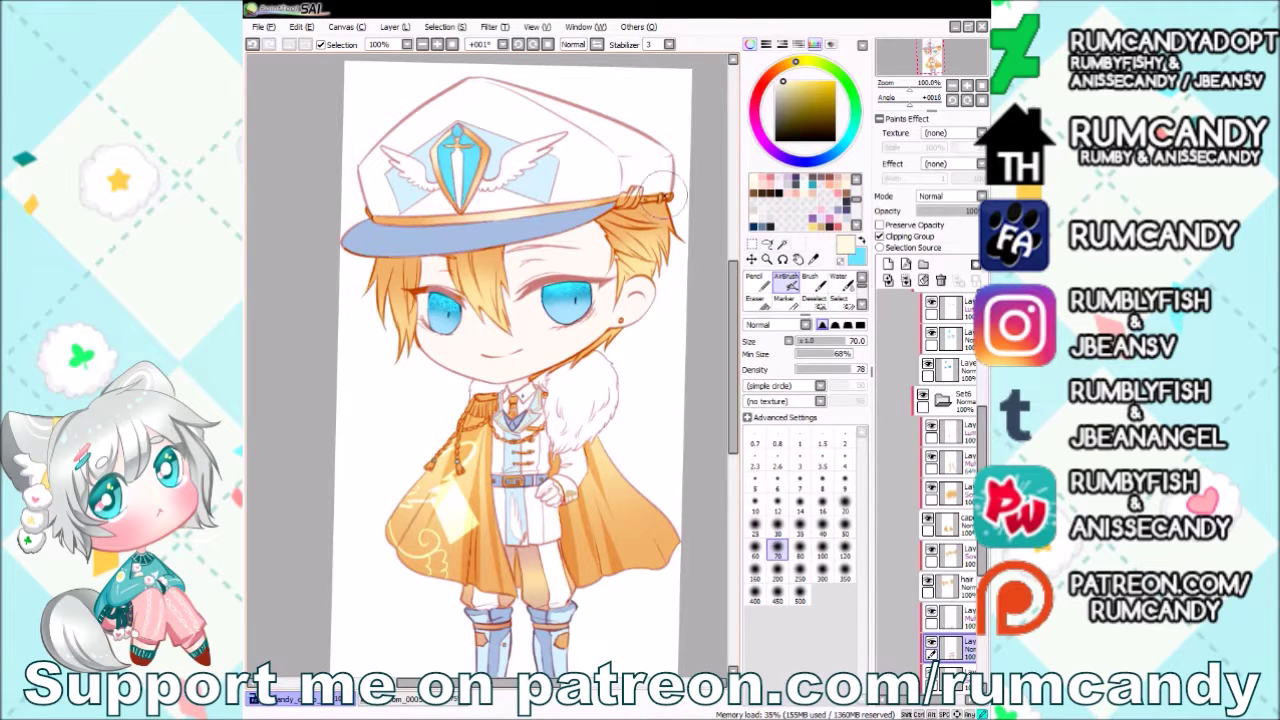
left_click(950, 368)
key("n")
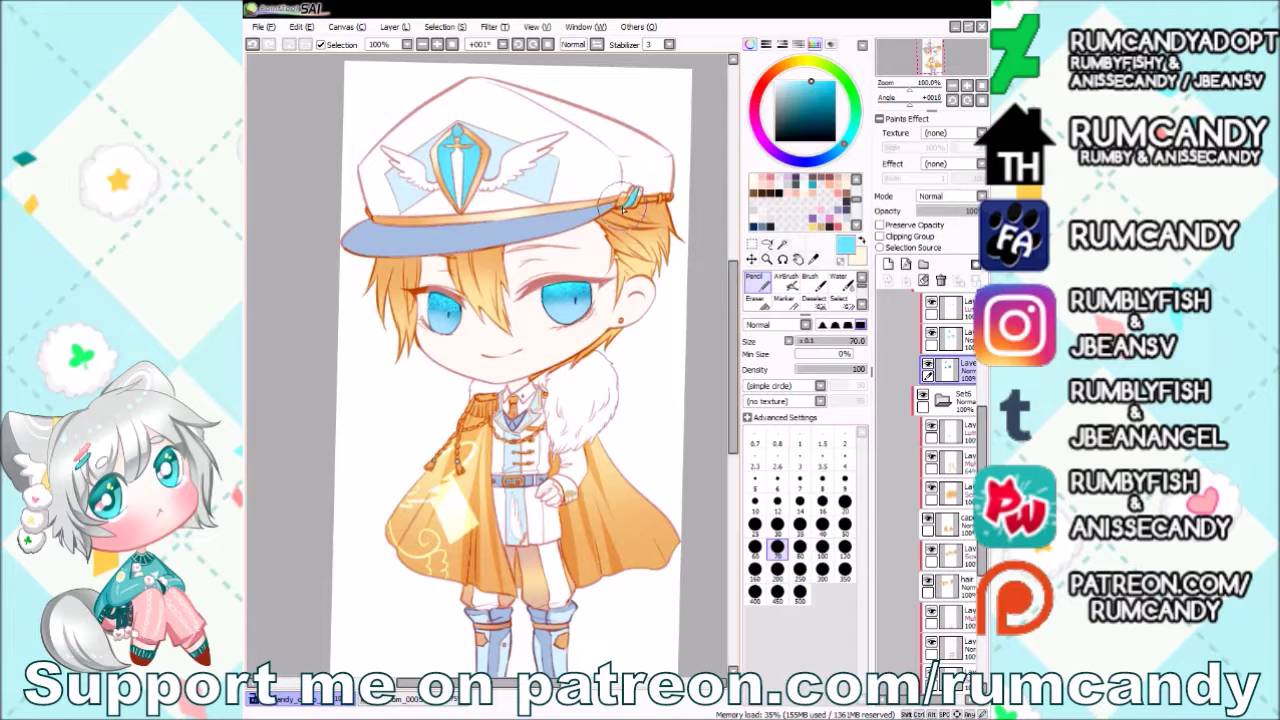
Add a layer at the top of Set6 and colour the hat's side strap blue with the size 14 Pencil.
key("alt")
left_click(598, 240)
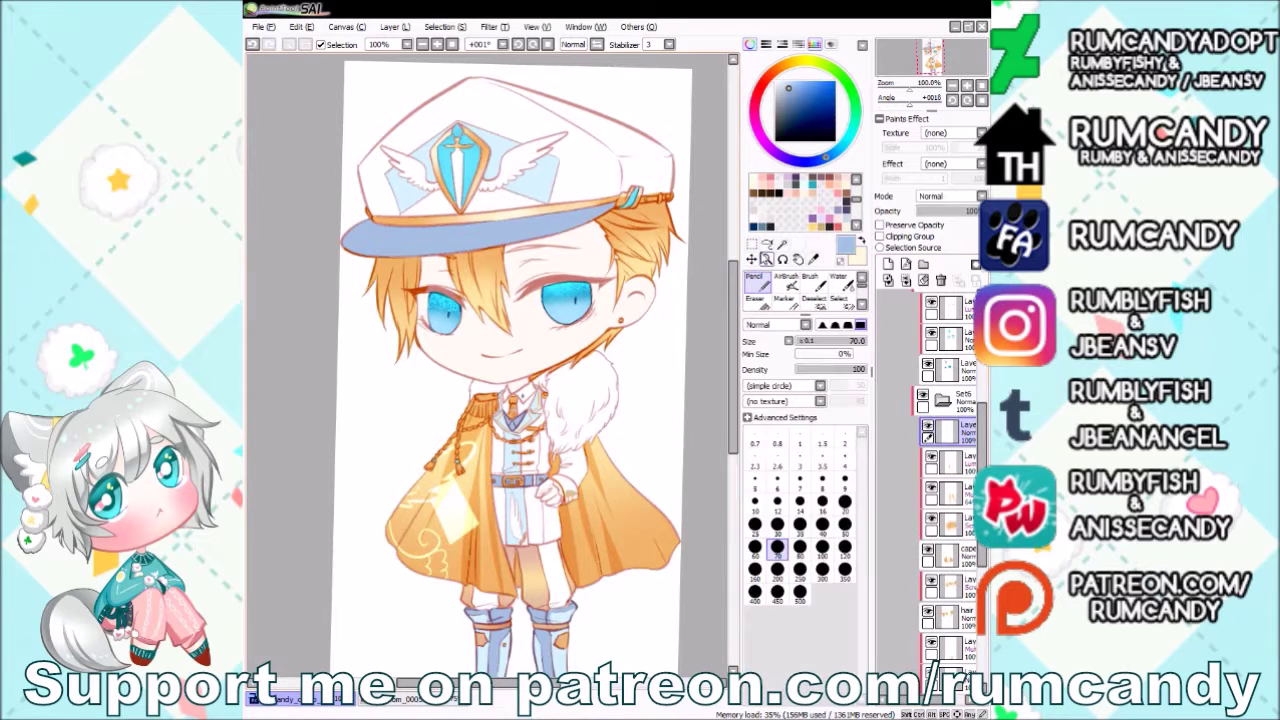
scroll(612, 333, "up", 10)
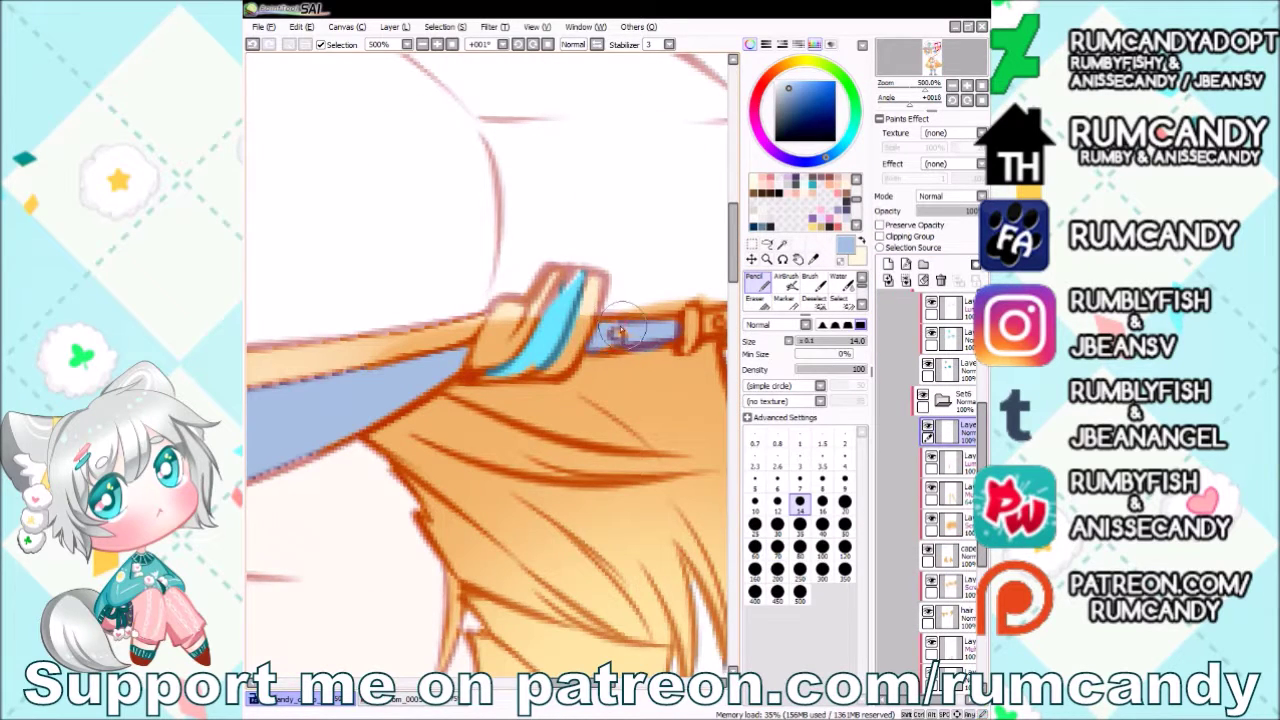
scroll(657, 331, "down", 5)
scroll(700, 260, "up", 5)
scroll(705, 255, "down", 8)
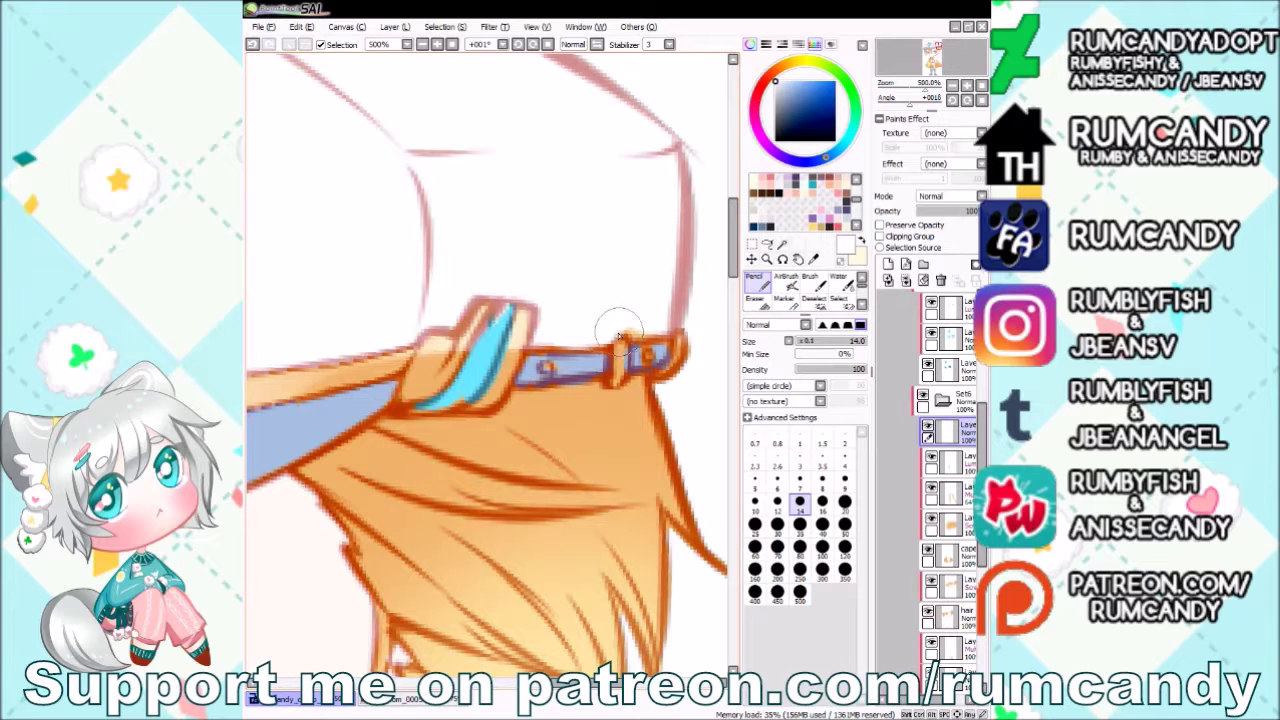
scroll(361, 396, "up", 1)
scroll(950, 500, "down", 2)
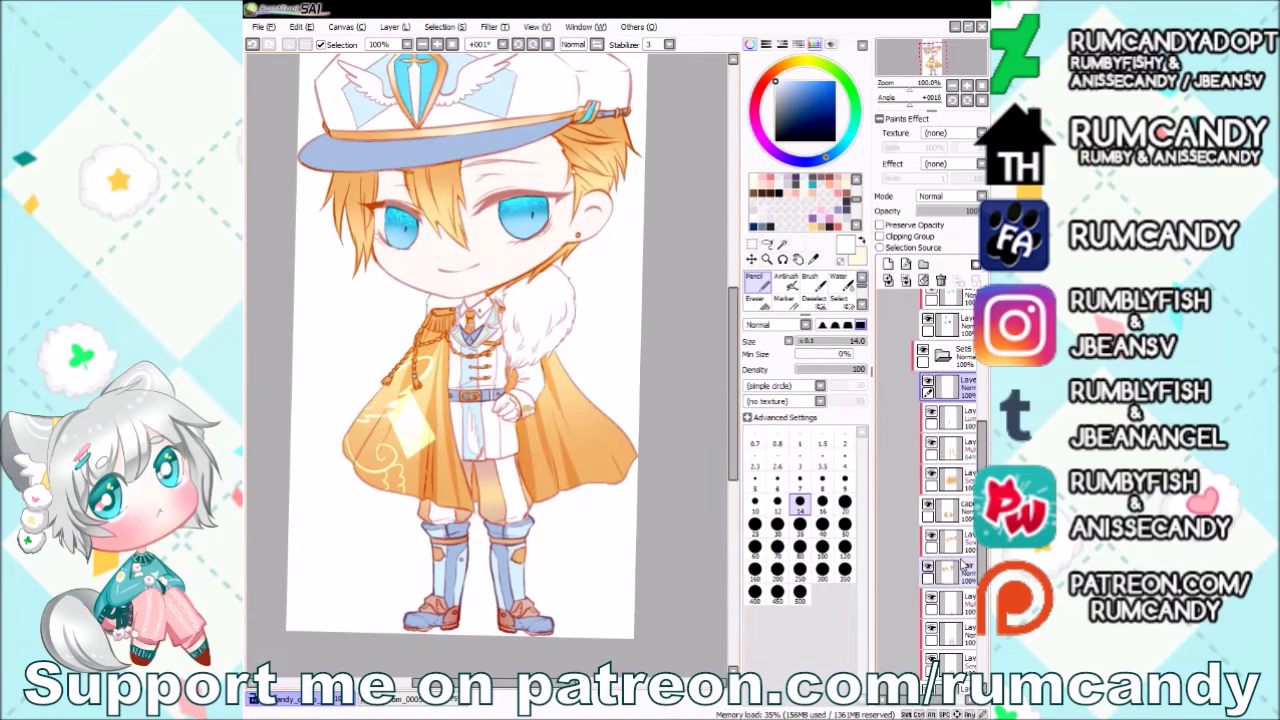
Add a clipped Luminosity layer directly beneath the hair layer and airbrush pale yellow highlights over the epaulette at size 70.
left_click(950, 600)
left_click(950, 196)
left_click(955, 210)
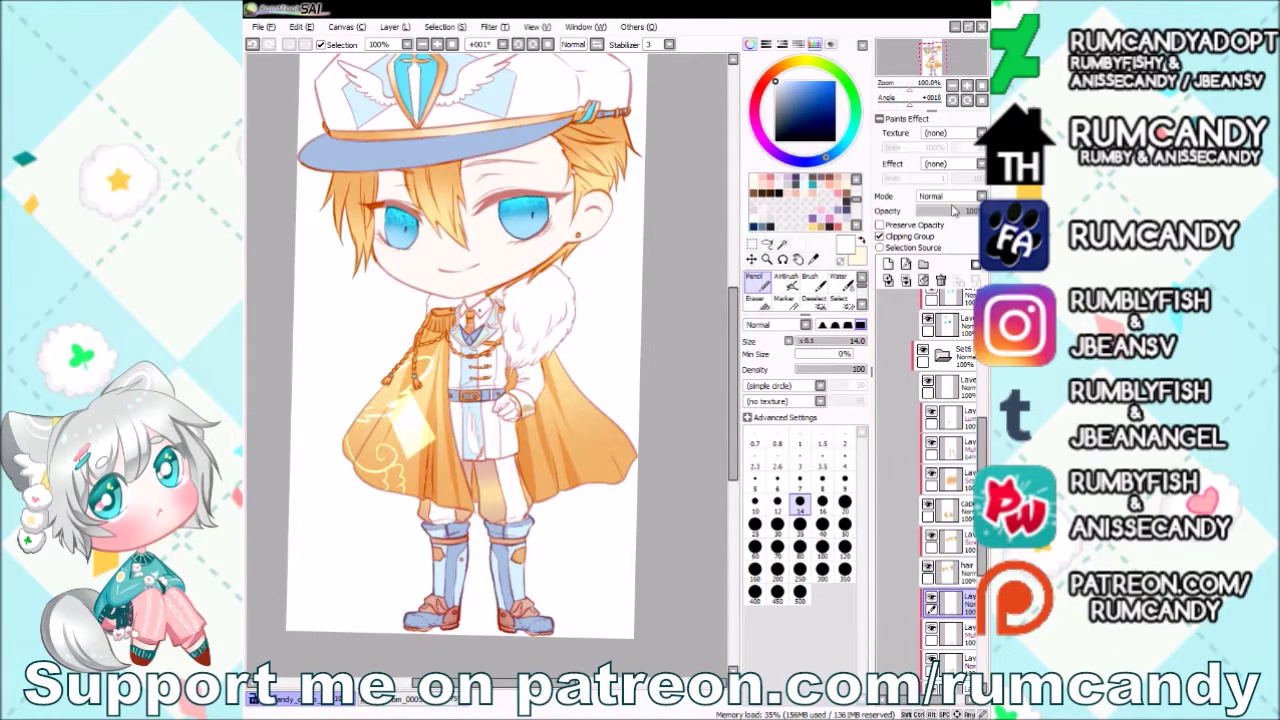
left_click(845, 245)
left_click(787, 276)
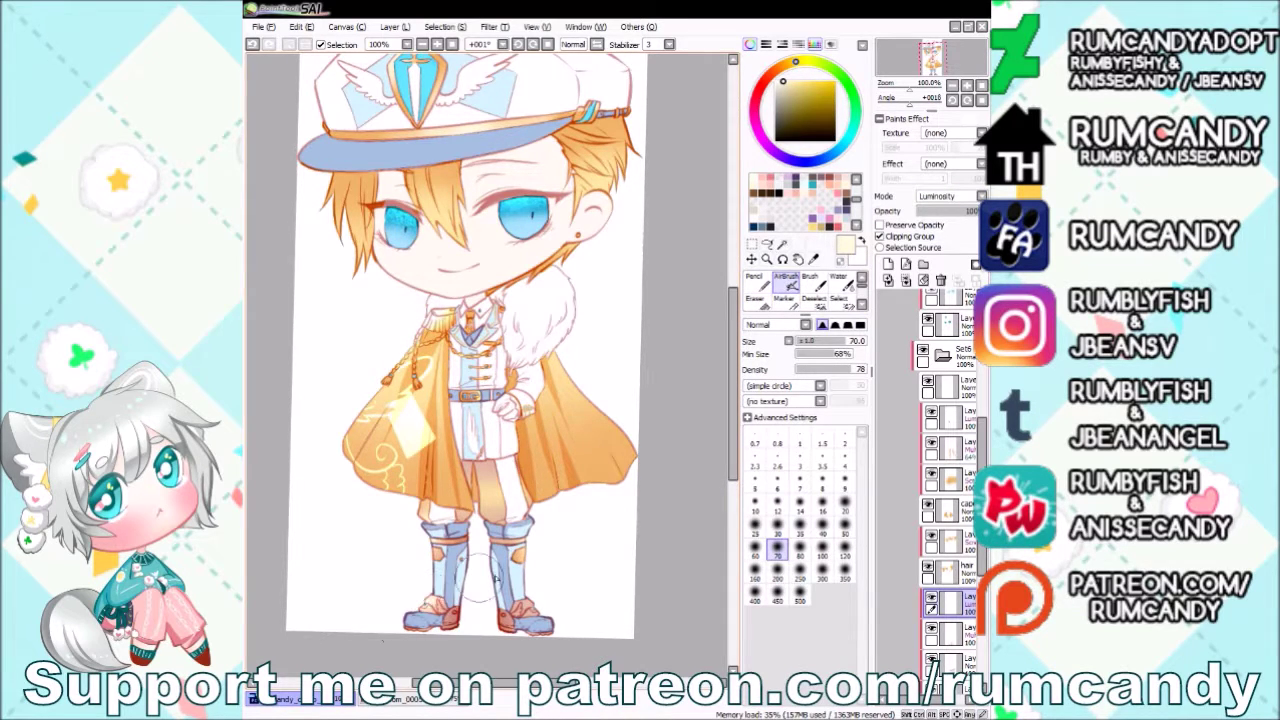
scroll(416, 407, "down", 1)
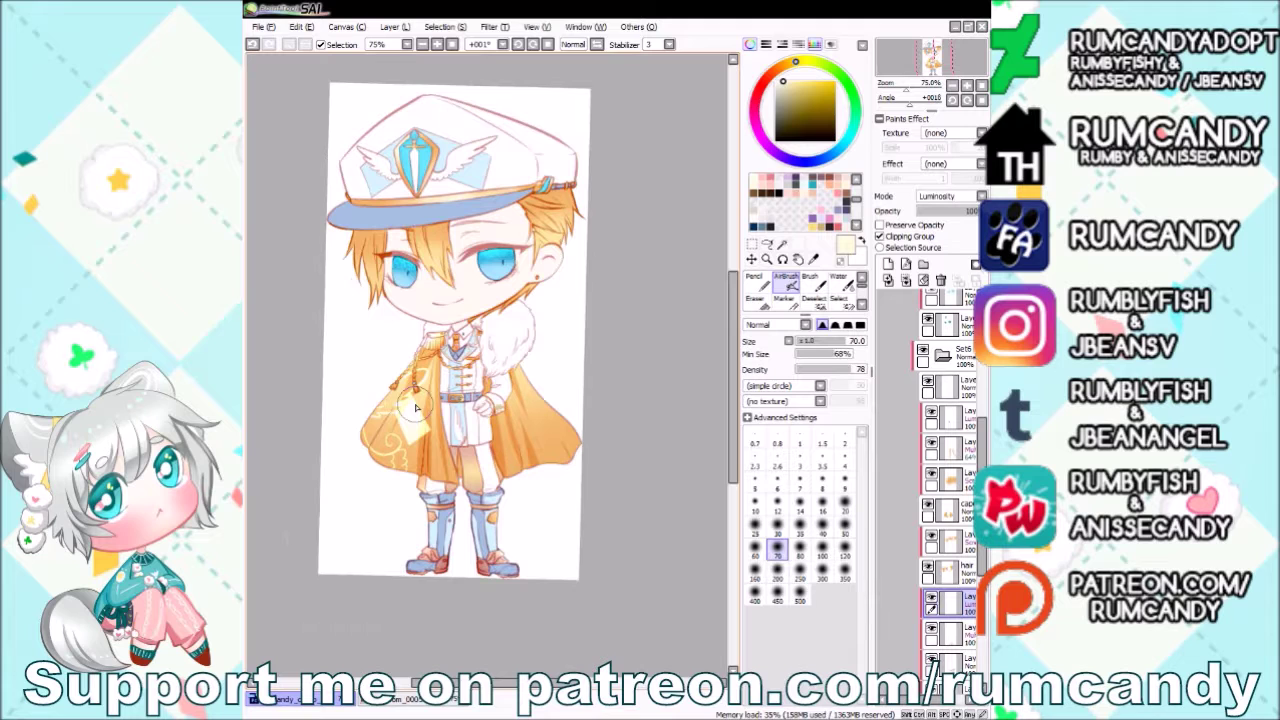
scroll(416, 407, "up", 1)
Create a layer set above Set7 in Multiply mode and add a new layer inside it.
scroll(950, 450, "up", 3)
left_click(960, 412)
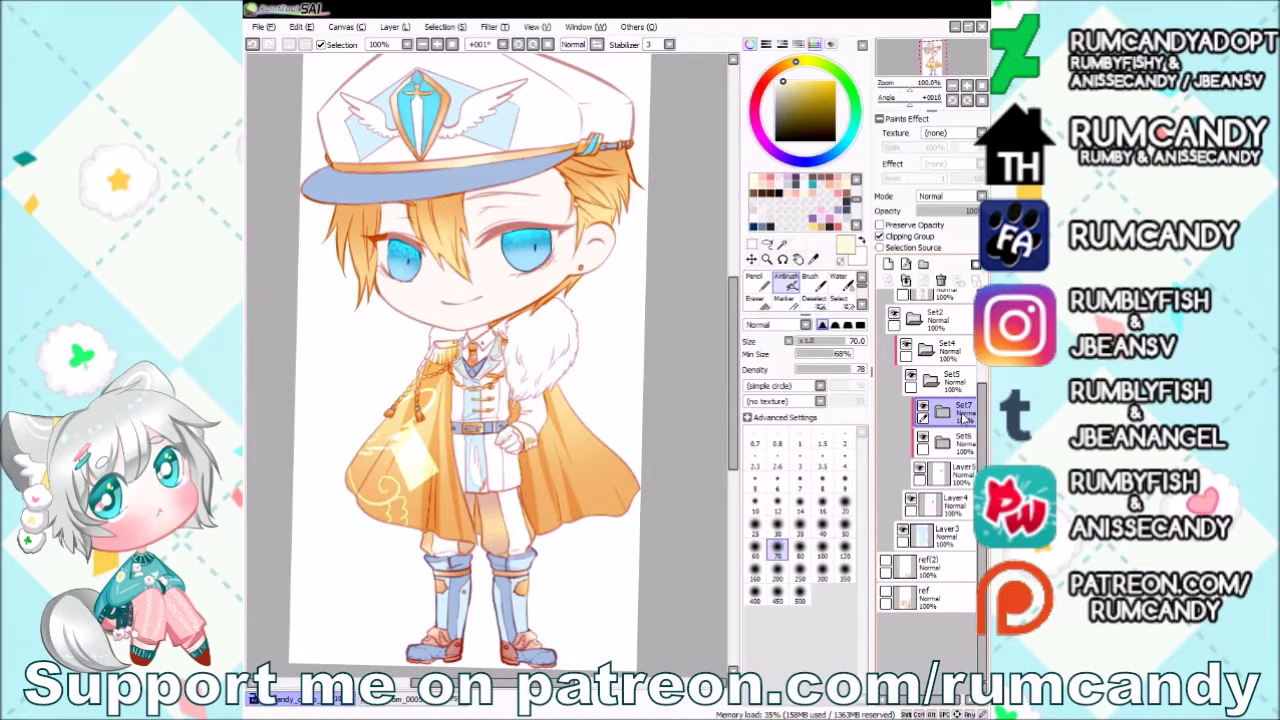
left_click(923, 264)
left_click(930, 196)
scroll(474, 524, "up", 1)
left_click(755, 277)
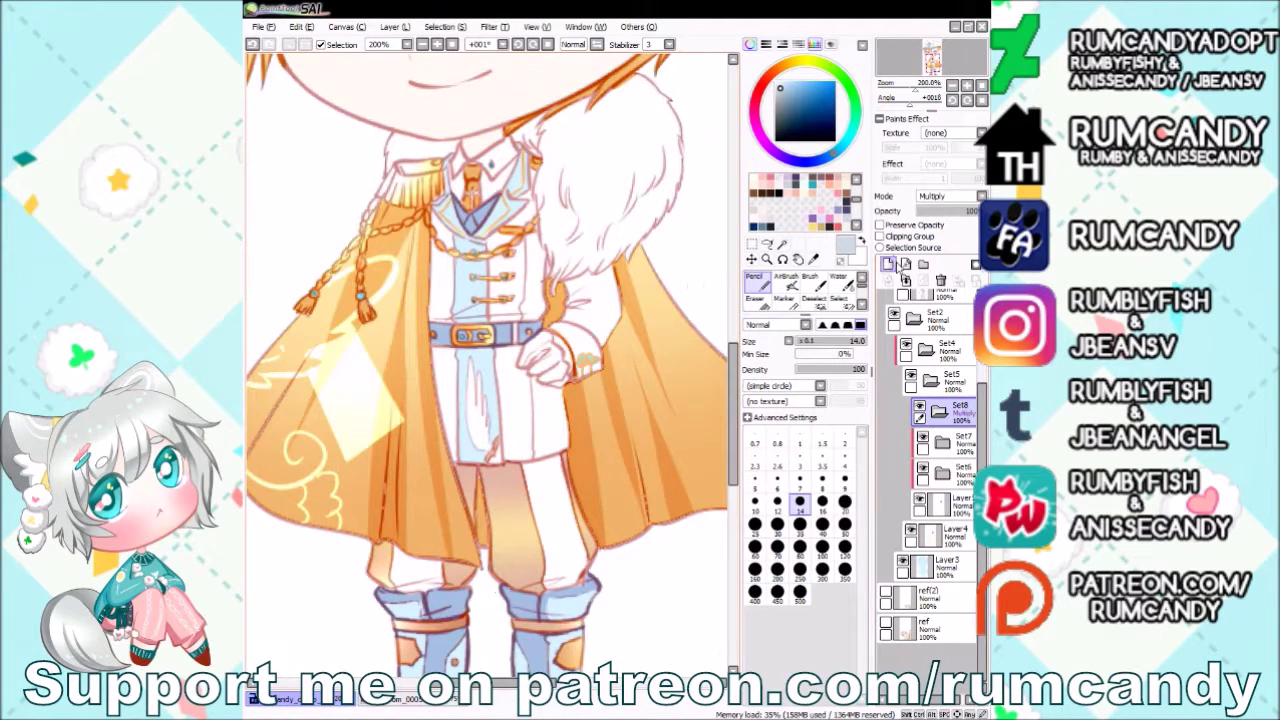
left_click(905, 265)
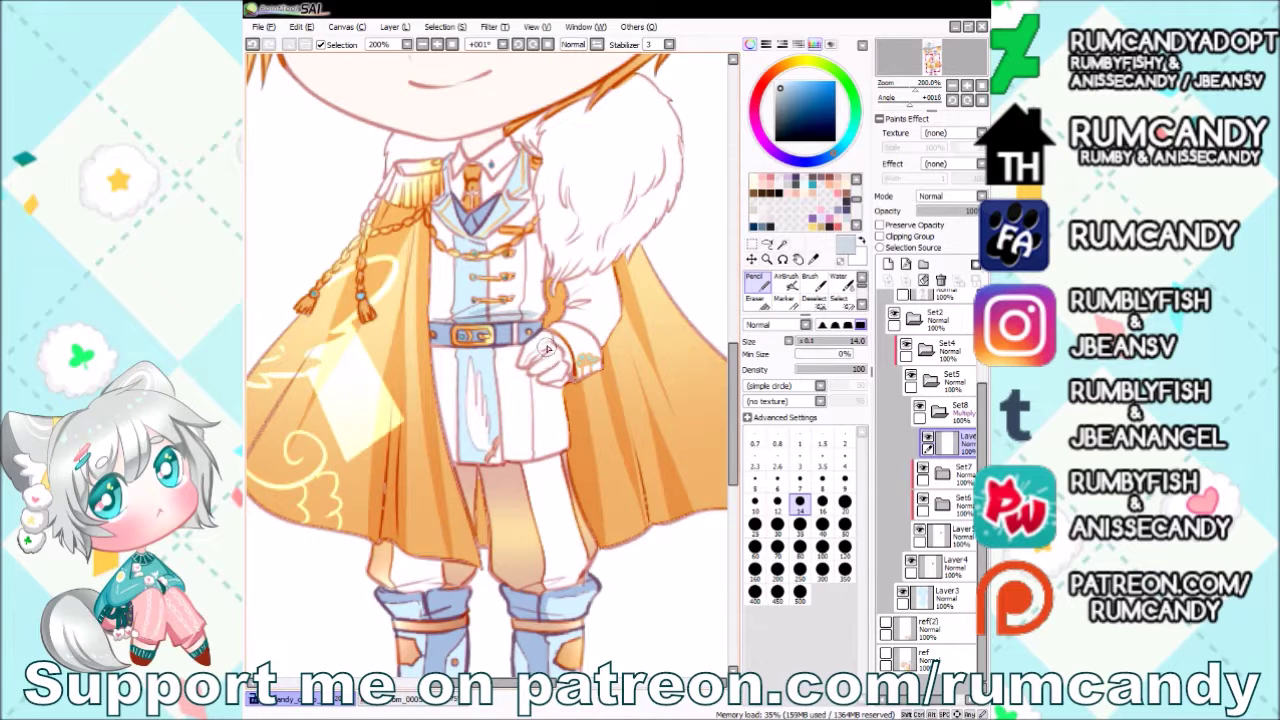
Pencil pale blue shadows onto the glove, sleeve folds and fur at size 14.
mouse_move(528, 372)
left_mouse_down()
mouse_move(570, 345)
mouse_move(580, 372)
left_mouse_up()
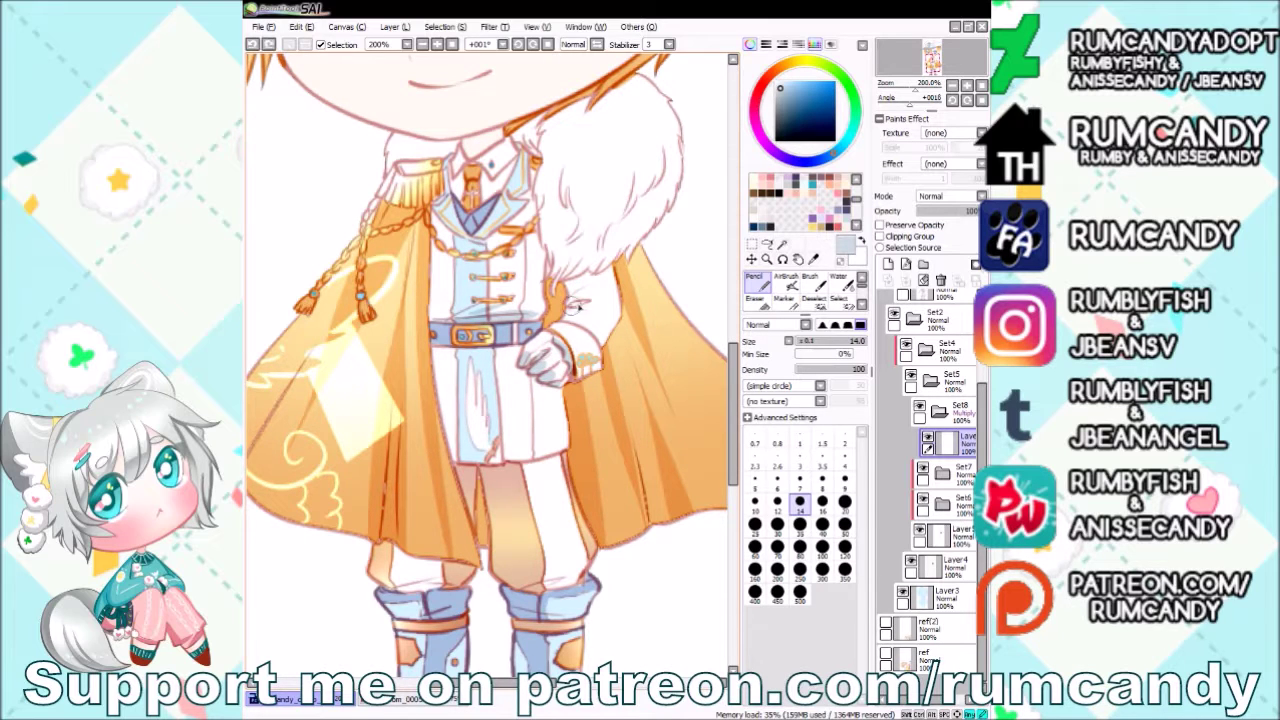
mouse_move(540, 165)
left_mouse_down()
mouse_move(568, 265)
mouse_move(662, 206)
left_mouse_up()
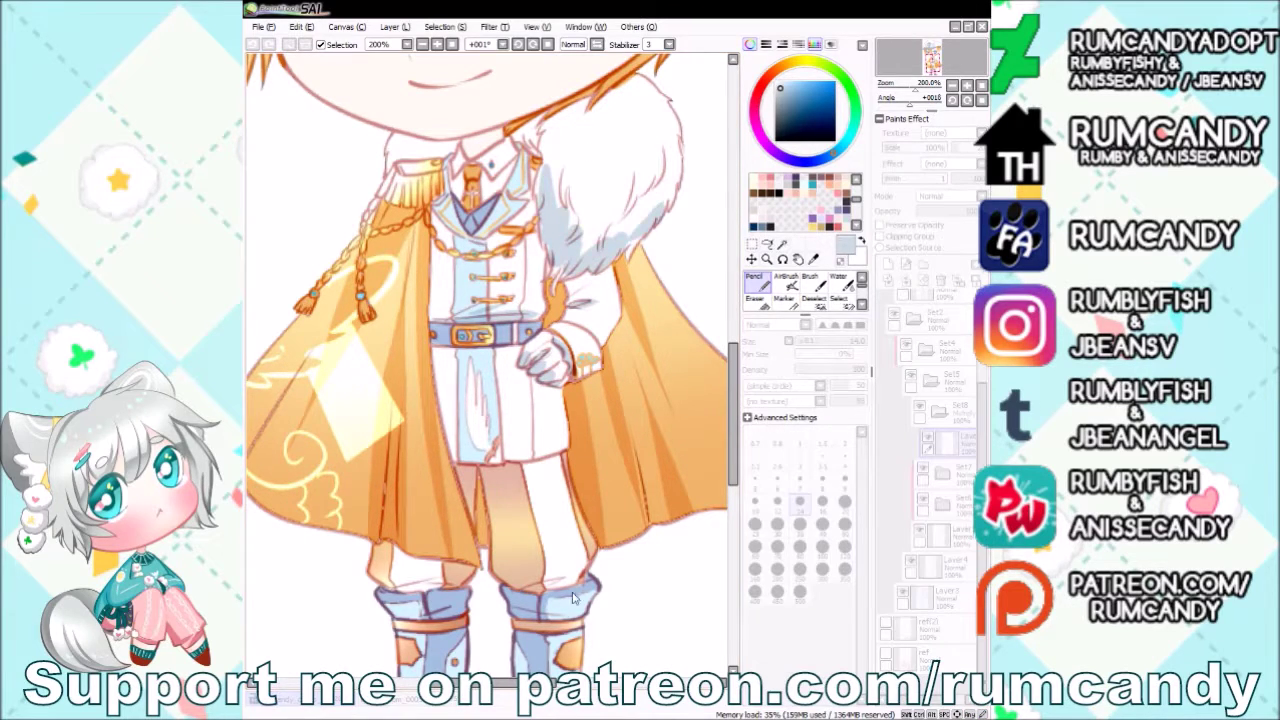
key("alt")
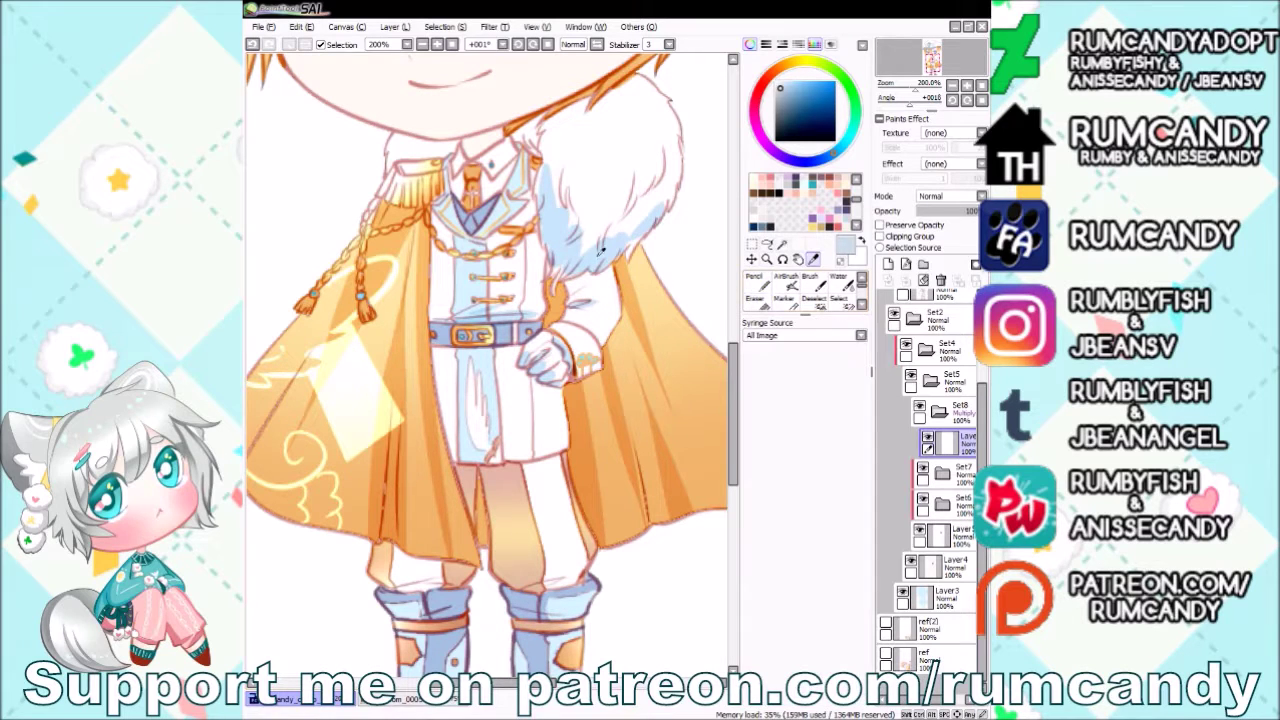
left_click(601, 250, "alt")
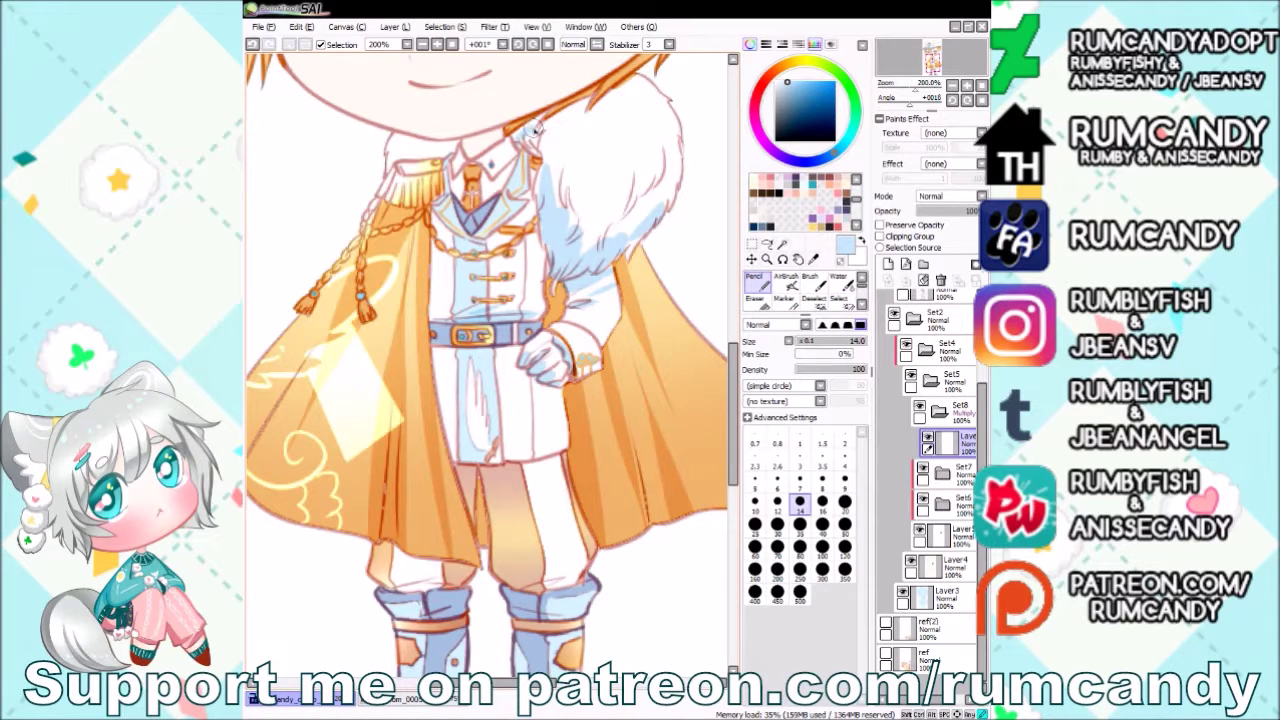
Pencil light blue shadows around the collar and shoulder and on the coat just beneath the belt.
left_click_drag(537, 127, 550, 185)
left_click_drag(420, 165, 441, 152)
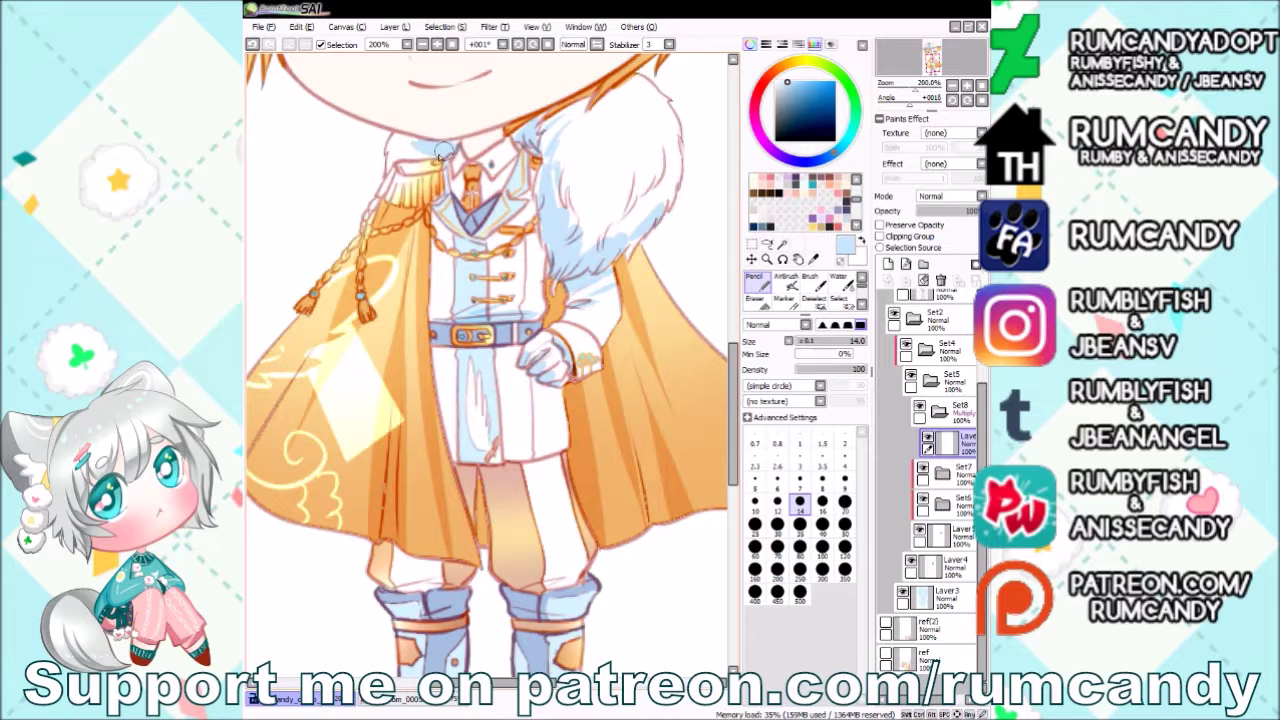
mouse_move(470, 358)
left_mouse_down()
mouse_move(485, 392)
mouse_move(495, 380)
left_mouse_up()
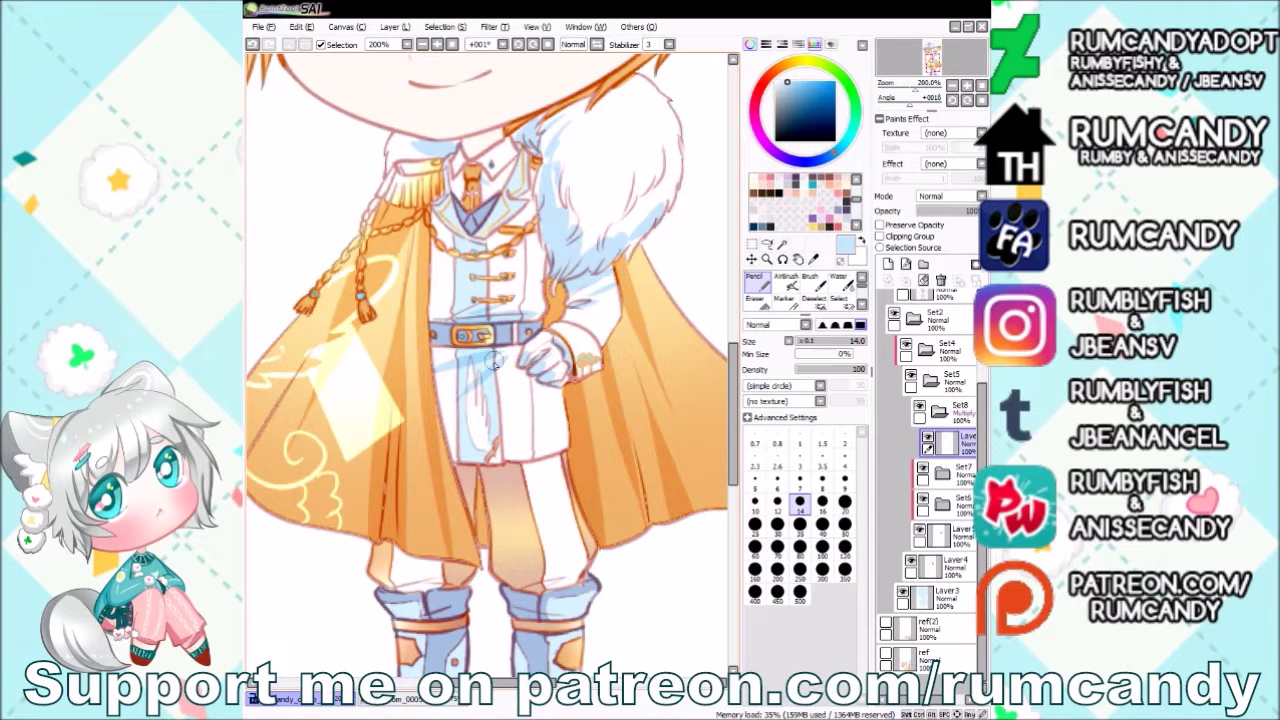
Airbrush a soft light blue shade over the hat's back panel and the fur at size 100.
scroll(490, 365, "down", 1)
scroll(432, 528, "down", 2)
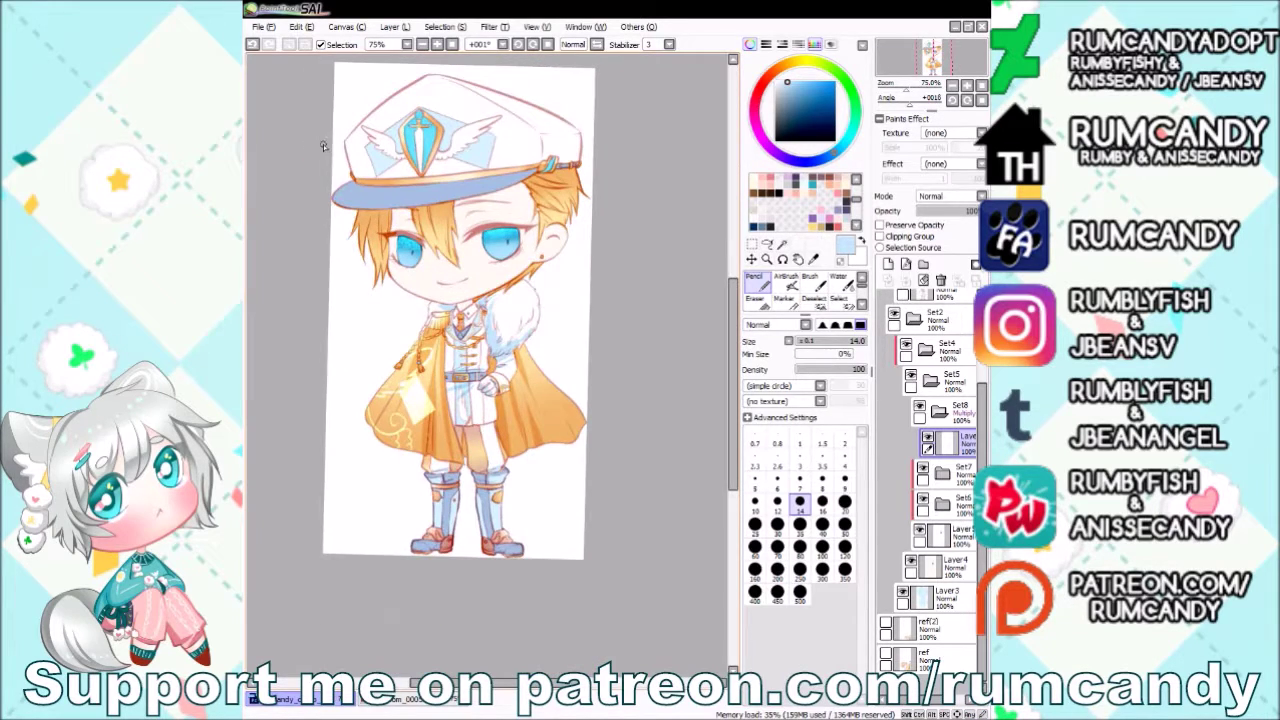
key("v")
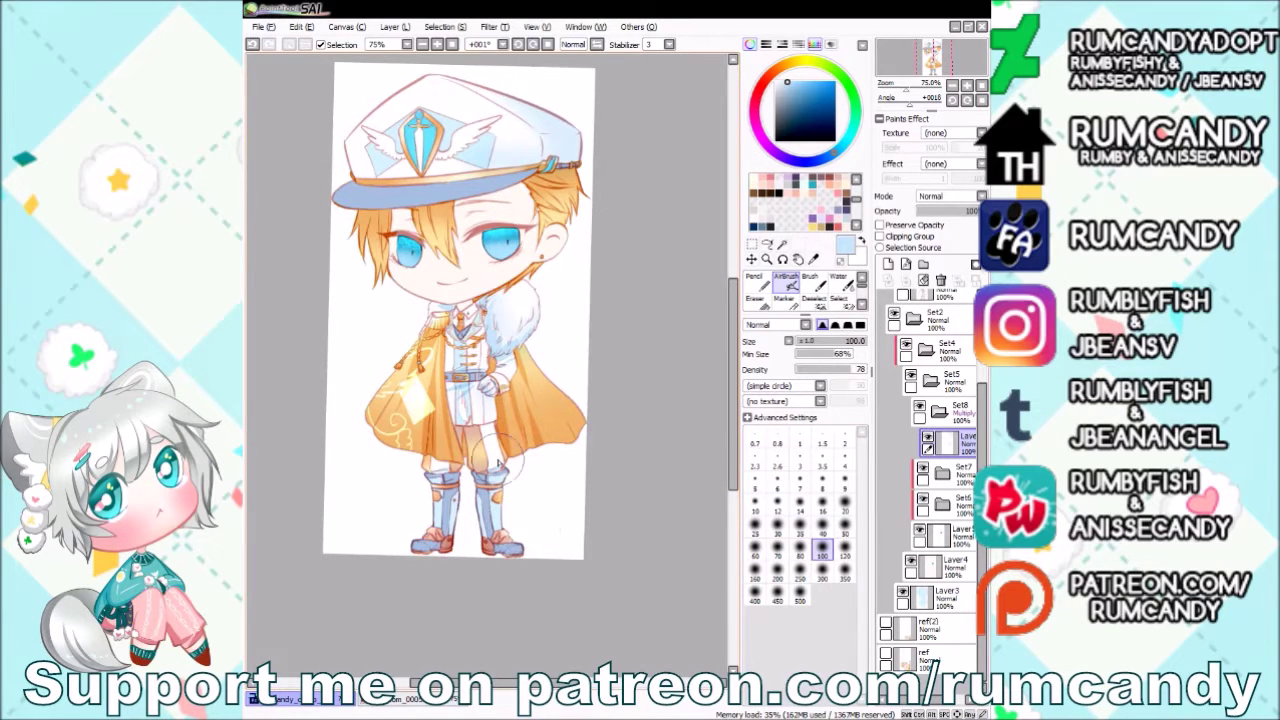
scroll(600, 560, "down", 1)
scroll(622, 575, "up", 1)
Collapse Set5, add a clipped layer above Layer4 and airbrush a light pink blush over the face at size 100.
scroll(622, 575, "up", 1)
left_click(931, 381)
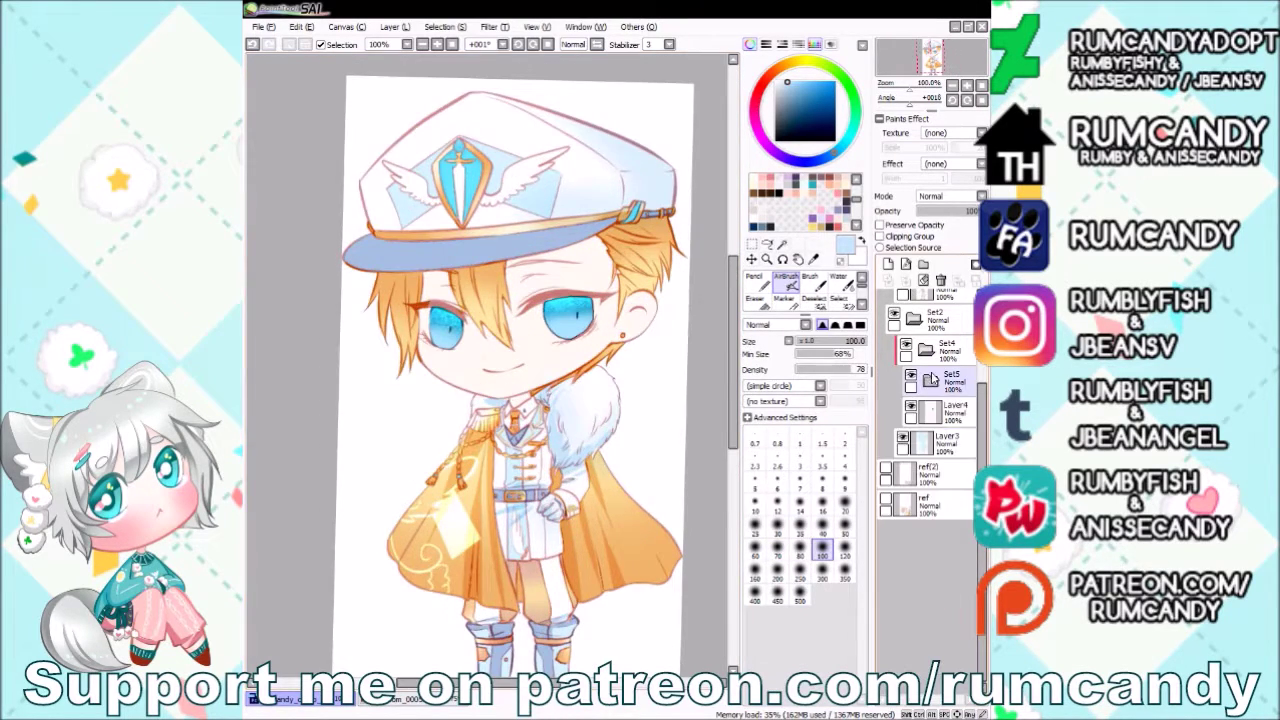
left_click(935, 445)
left_click(935, 413)
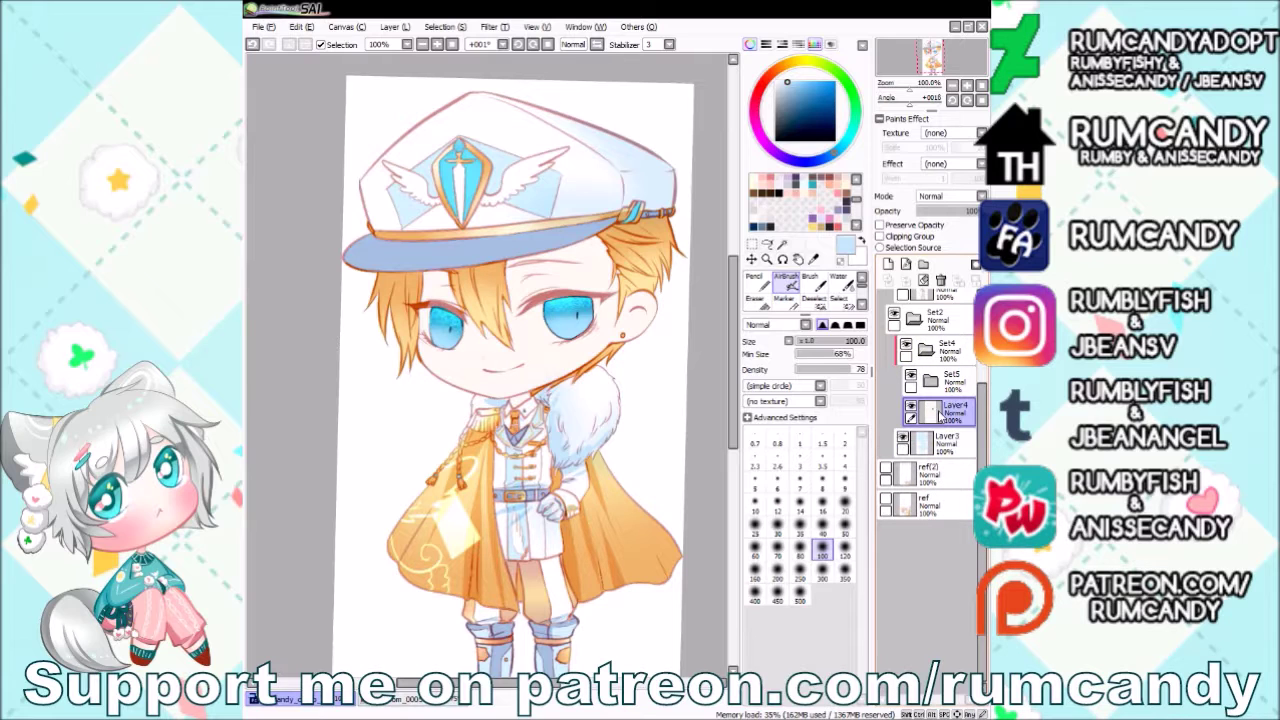
left_click(888, 263)
left_click(880, 236)
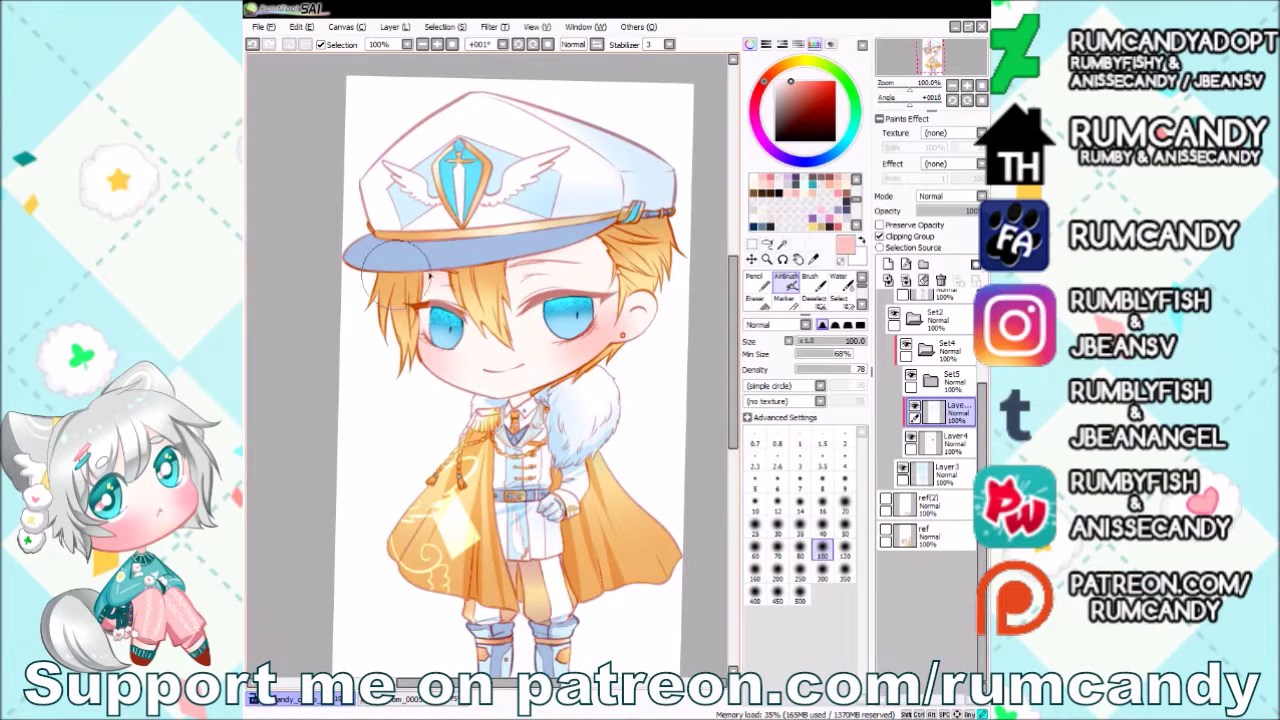
Add a new layer above the blush layer and dot white highlights into the eyes with the size 35 Pencil.
key("n")
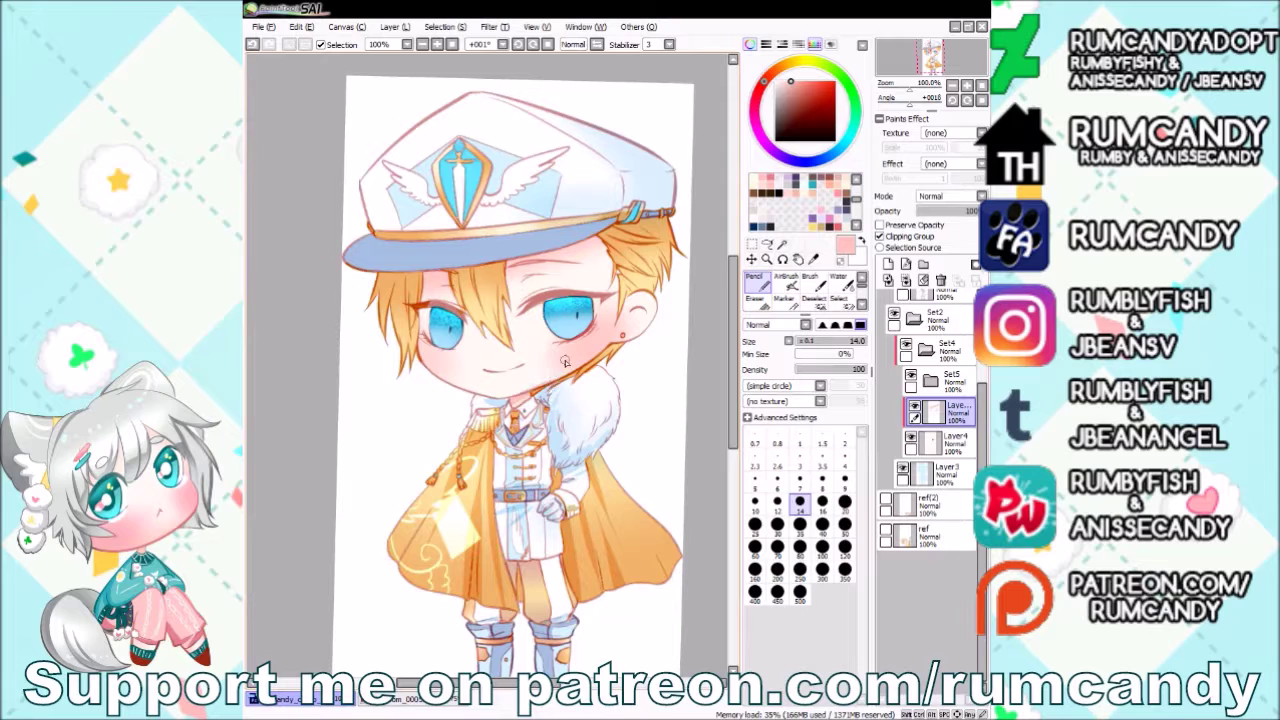
scroll(565, 362, "up", 2)
key("ctrl+shift+n")
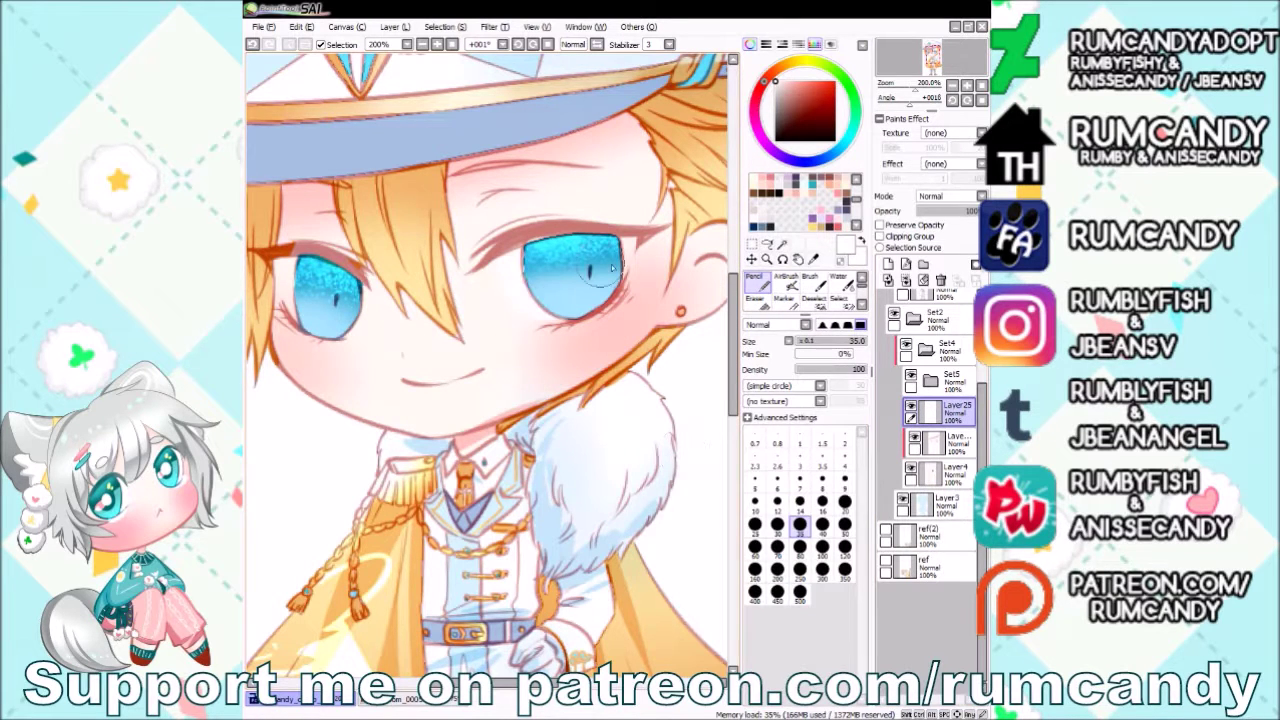
scroll(613, 267, "down", 1)
scroll(390, 305, "down", 1)
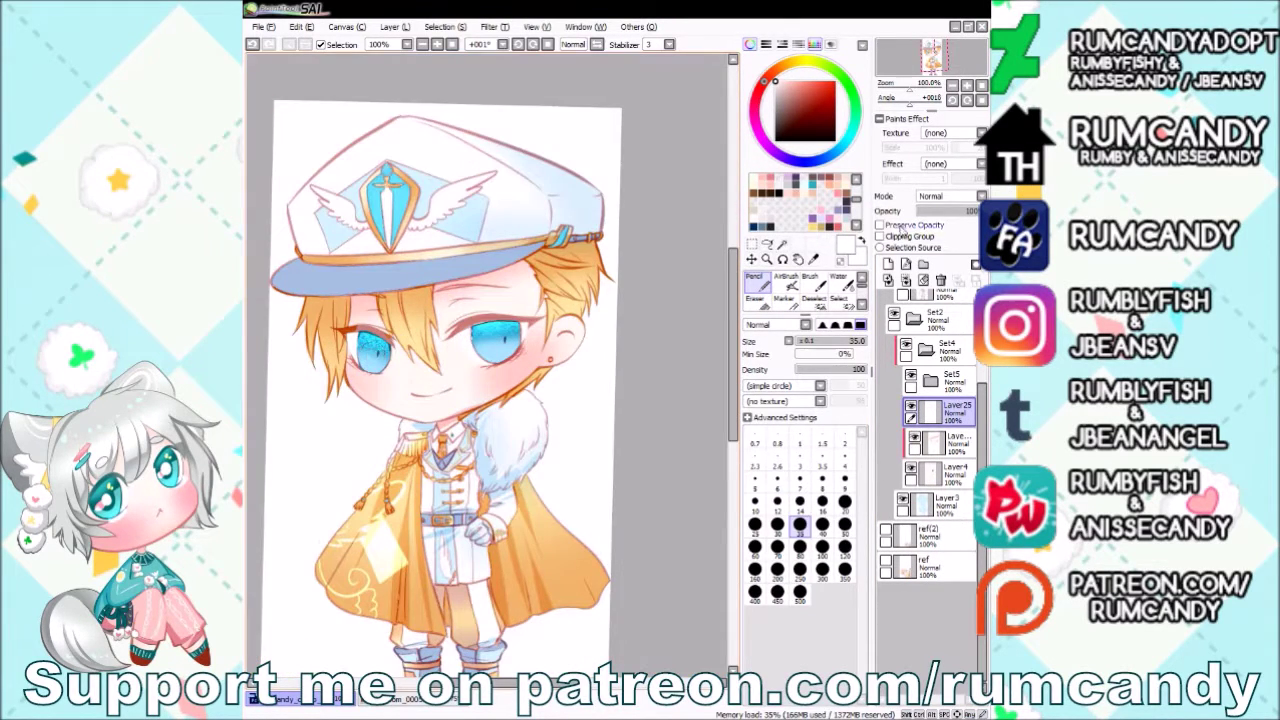
Enable Preserve Opacity on the eye highlight layer and tint the highlights pale blue with the Pencil.
left_click(880, 225)
left_click(505, 335, "alt")
left_click(520, 330)
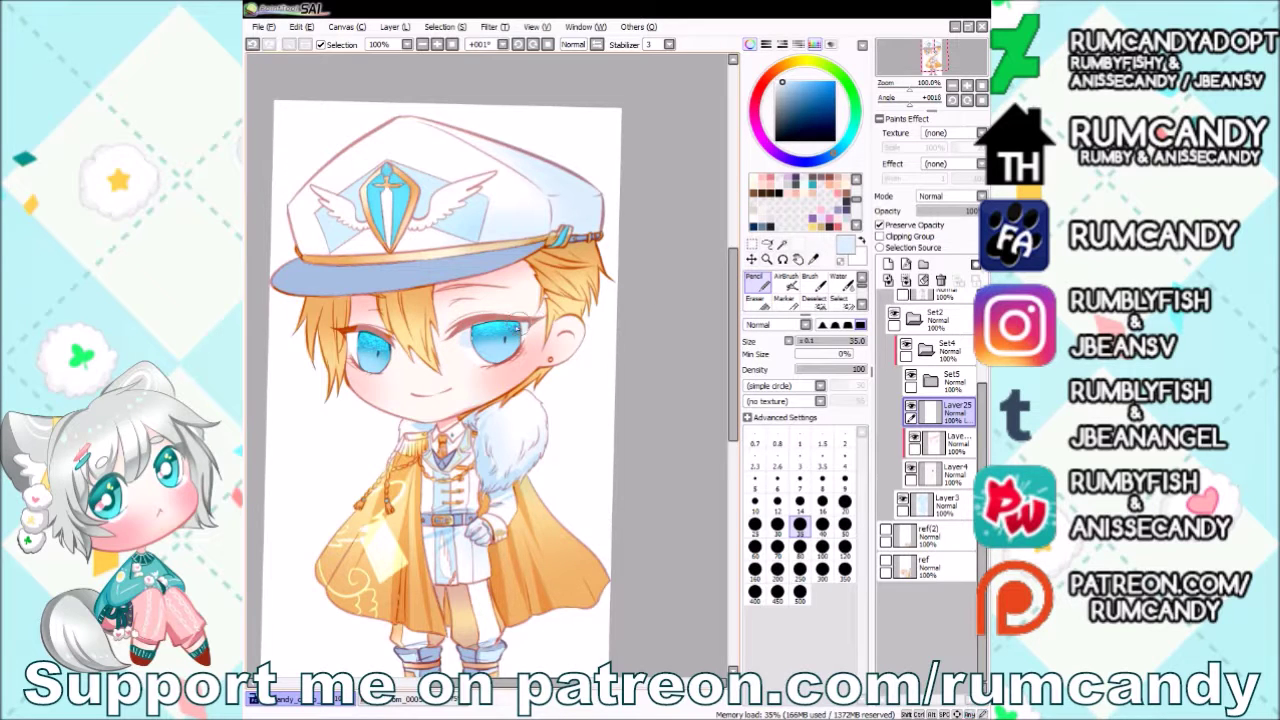
scroll(330, 504, "down", 1)
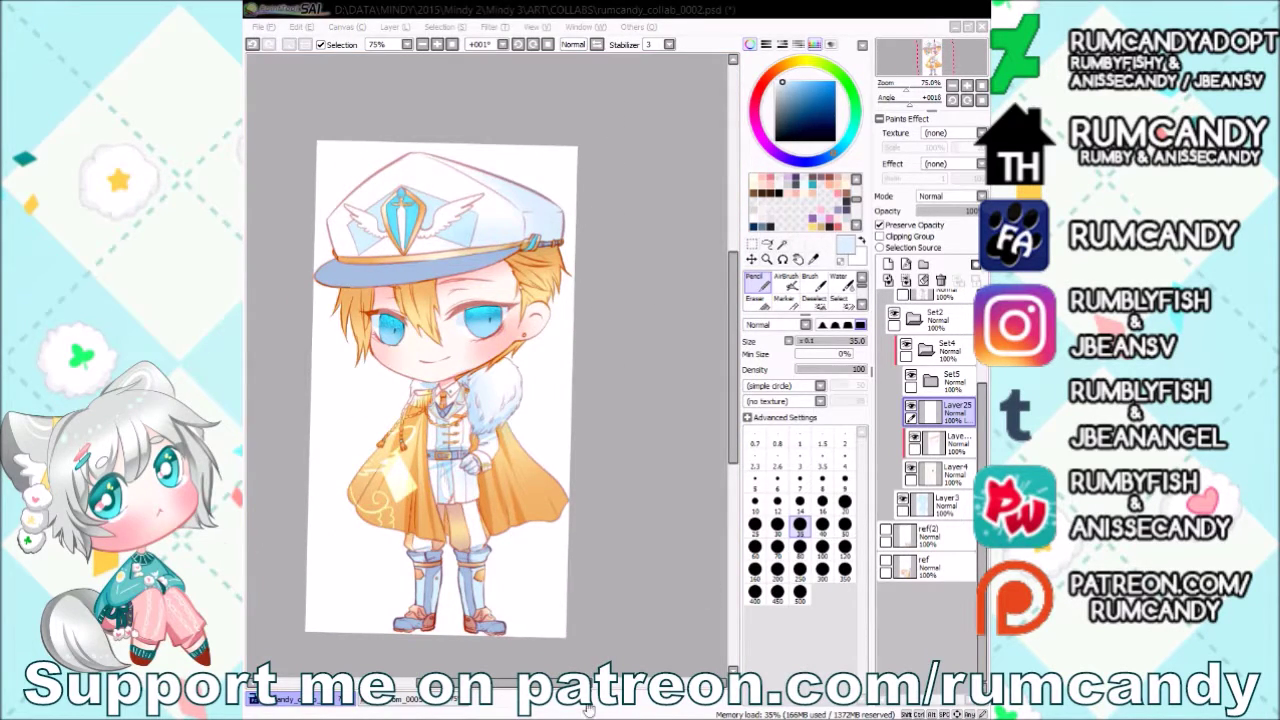
left_click(817, 6)
left_click(668, 22)
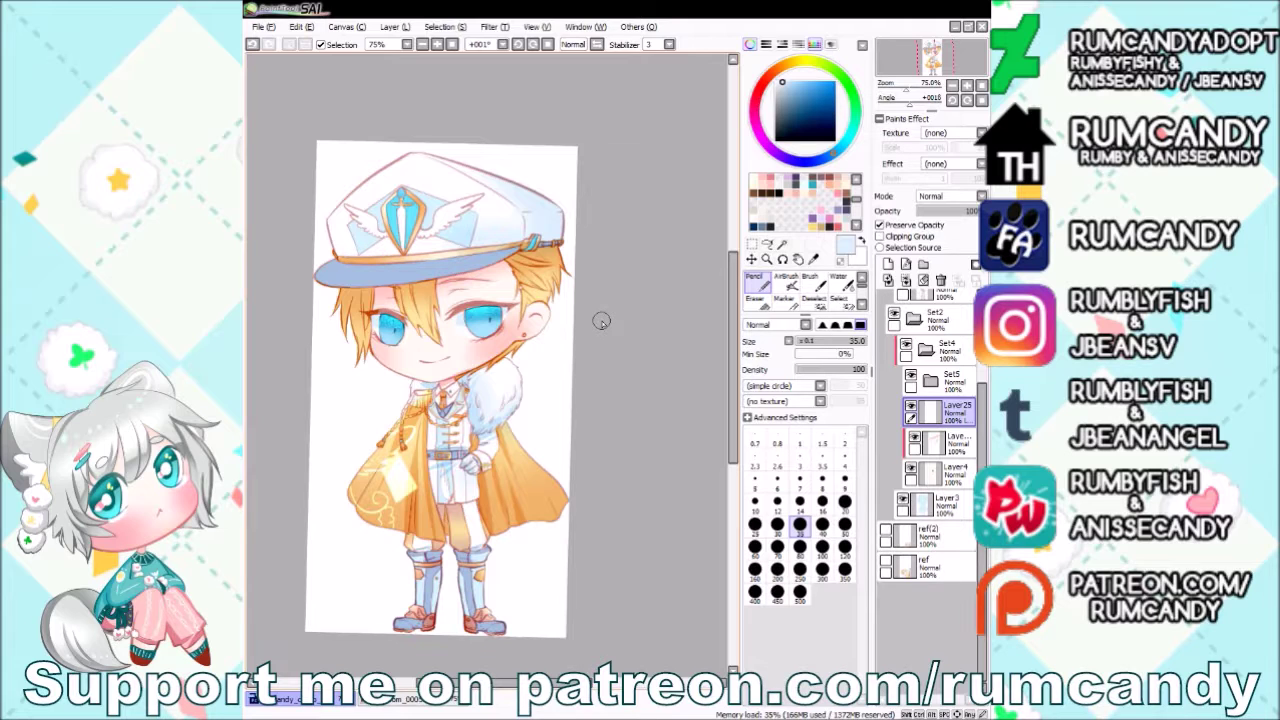
Airbrush sampled light orange over the cape's Multiply layer at size 100, and shade the hair on a new clipped Multiply layer.
scroll(967, 510, "up", 5)
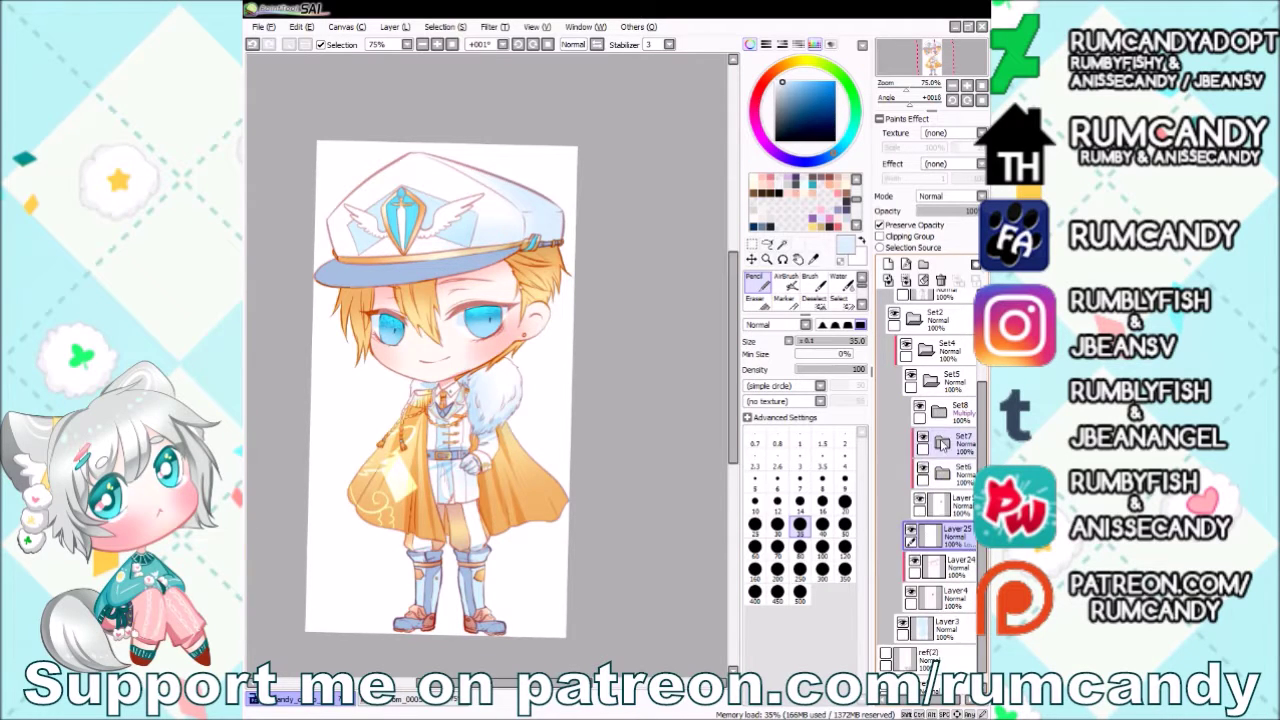
left_click(950, 402)
left_click(790, 276)
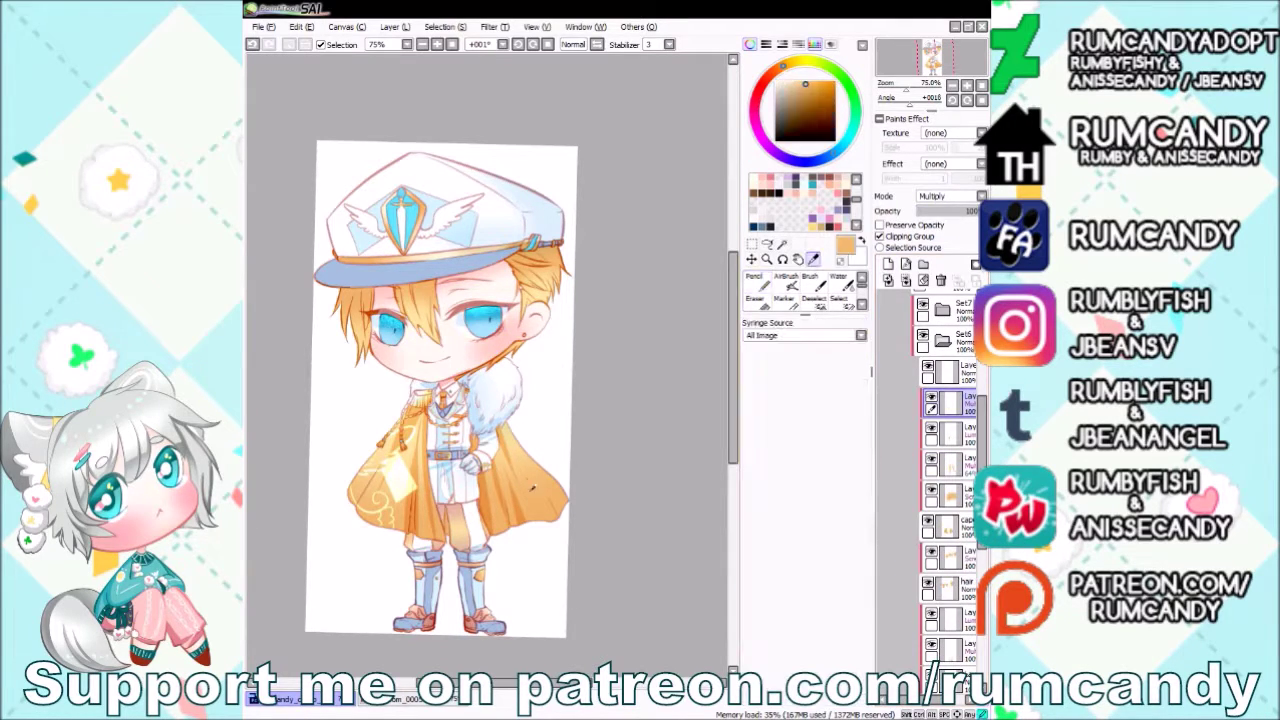
mouse_move(360, 500)
left_mouse_down()
mouse_move(437, 522)
mouse_move(570, 500)
mouse_move(530, 490)
left_mouse_up()
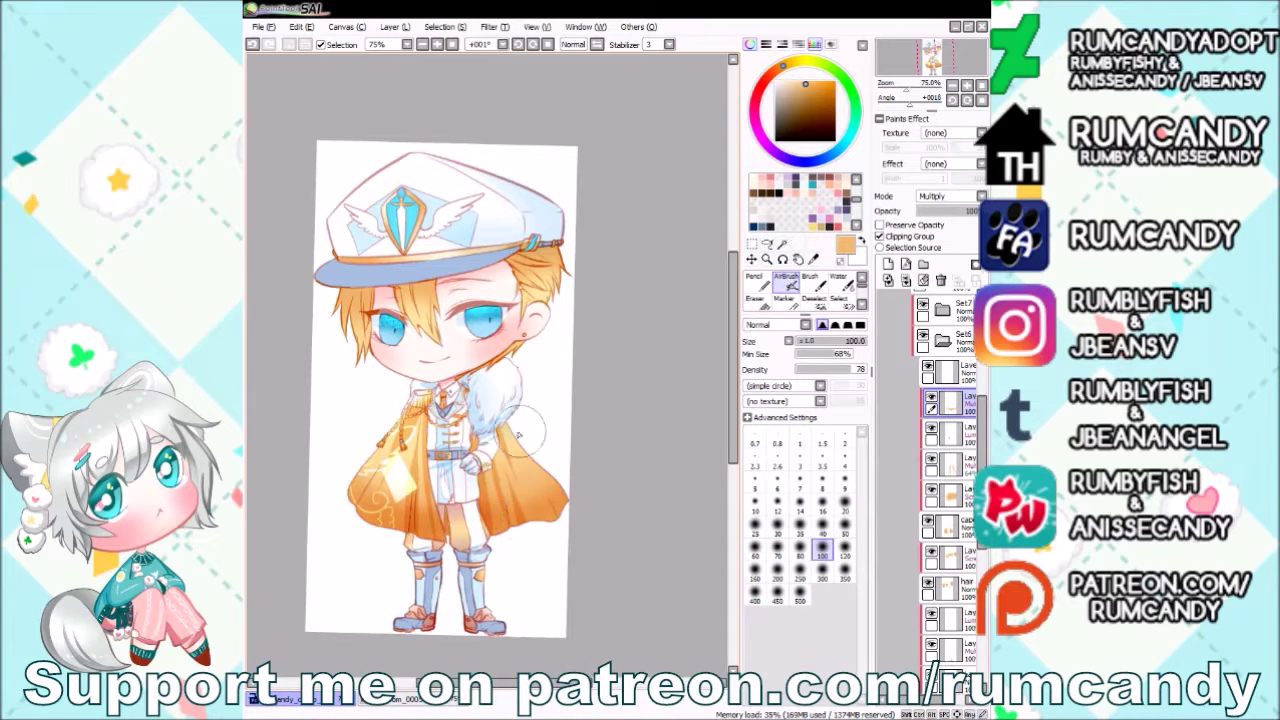
left_click(950, 557)
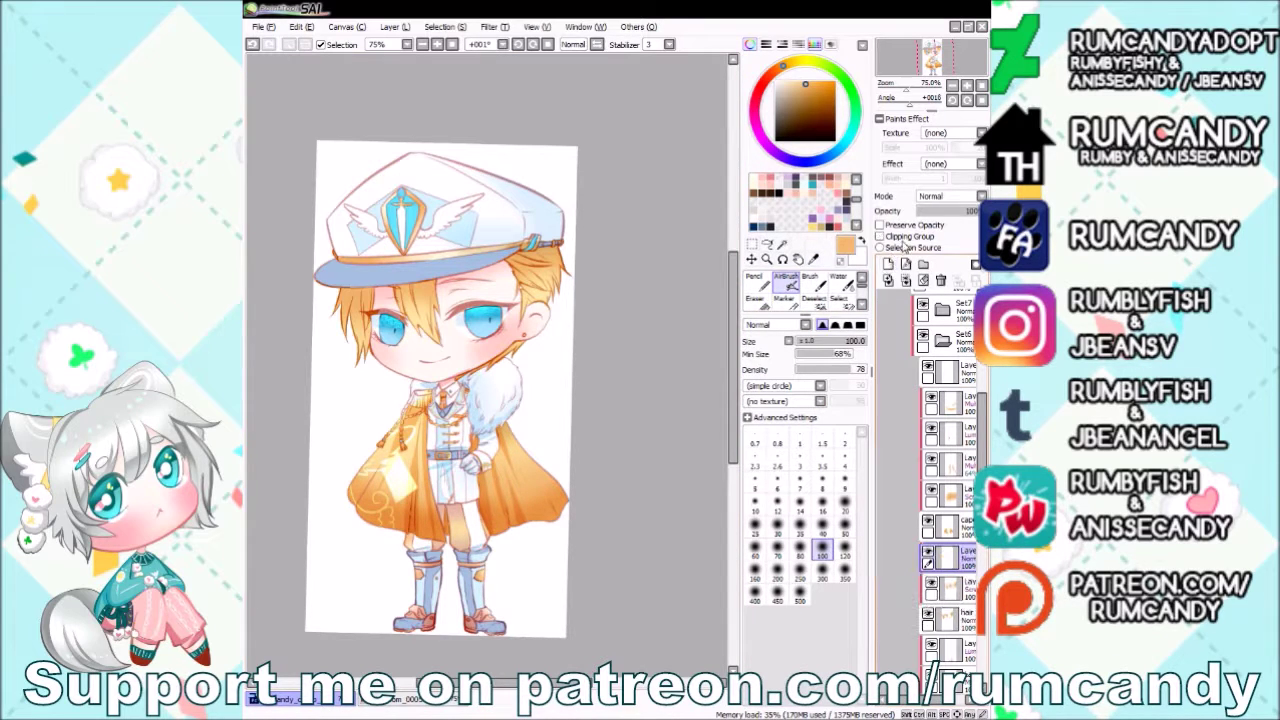
left_click(755, 278)
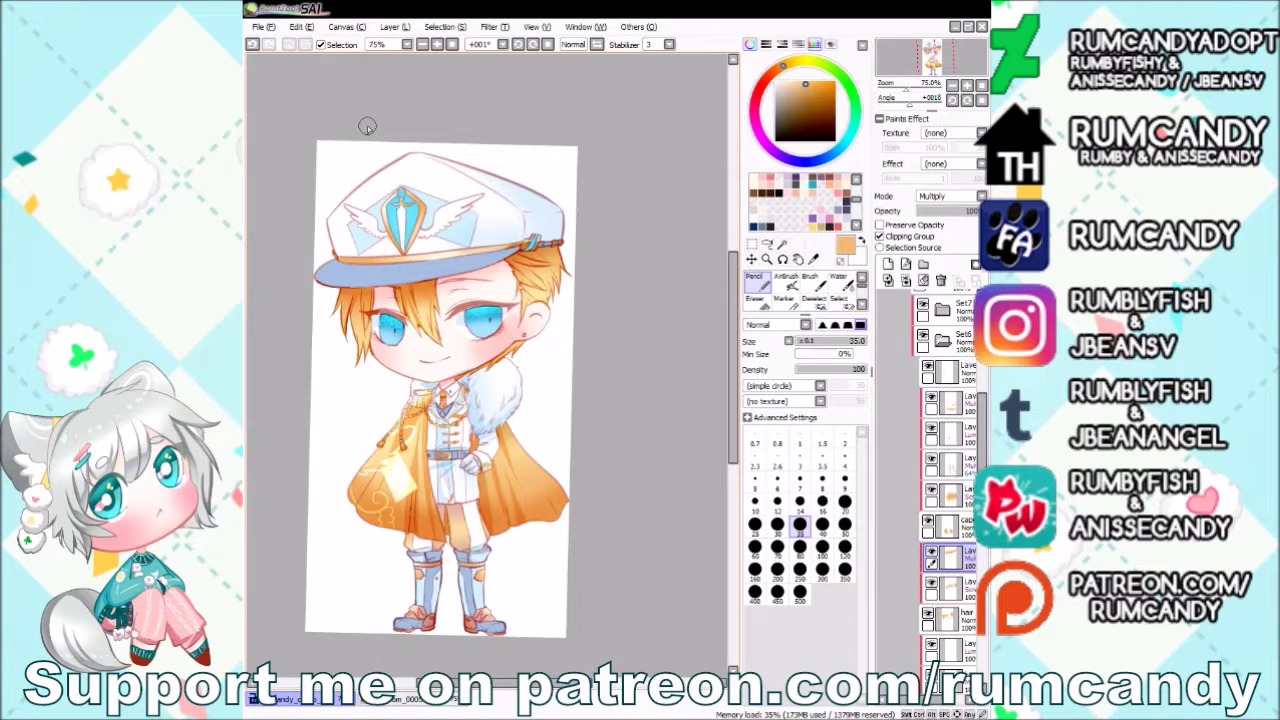
Select Layer5, reduce the Pencil to size 16 for the eye area, and save the file.
scroll(456, 264, "up", 4)
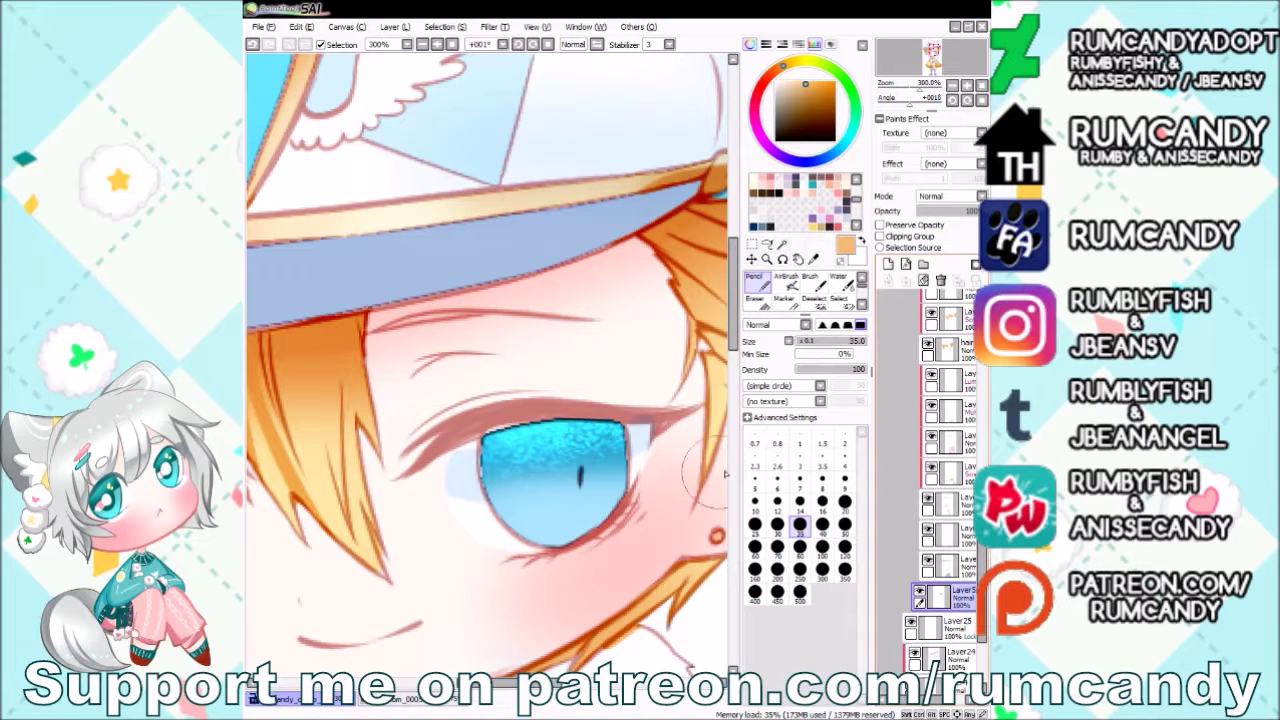
key("bracketleft")
key("bracketleft")
key("bracketleft")
key("bracketleft")
scroll(483, 251, "down", 4)
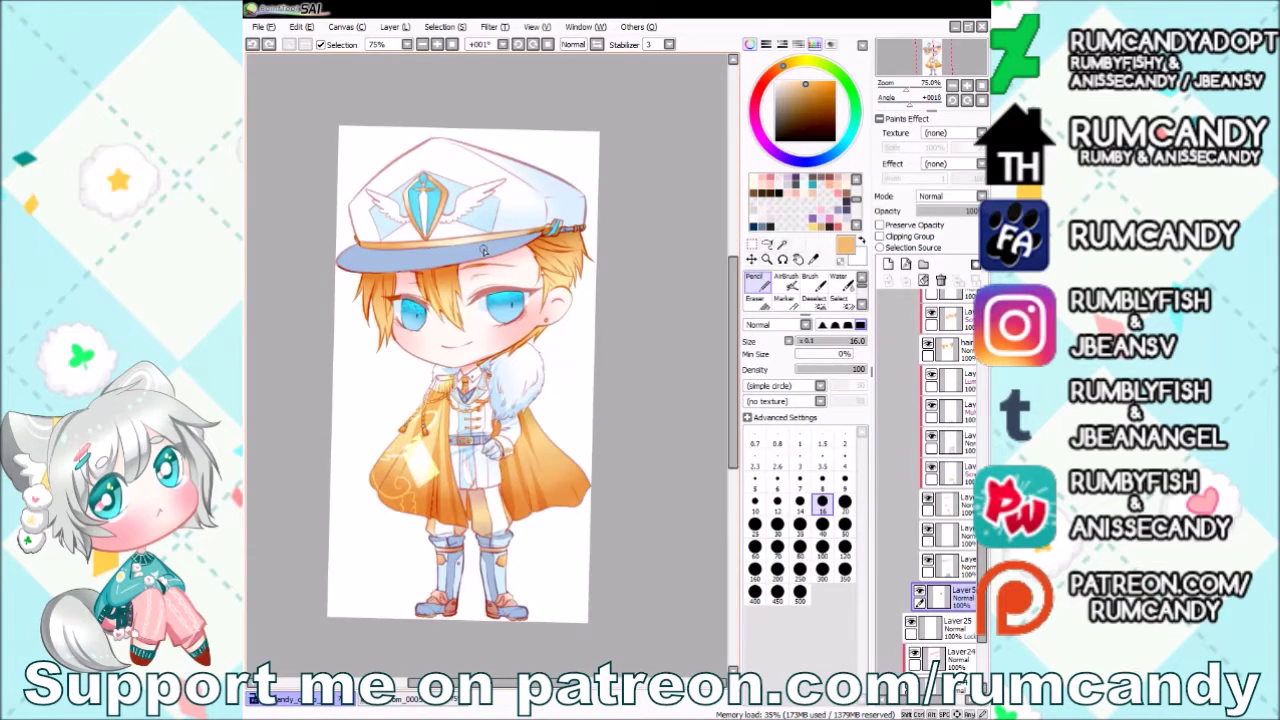
key("ctrl+s")
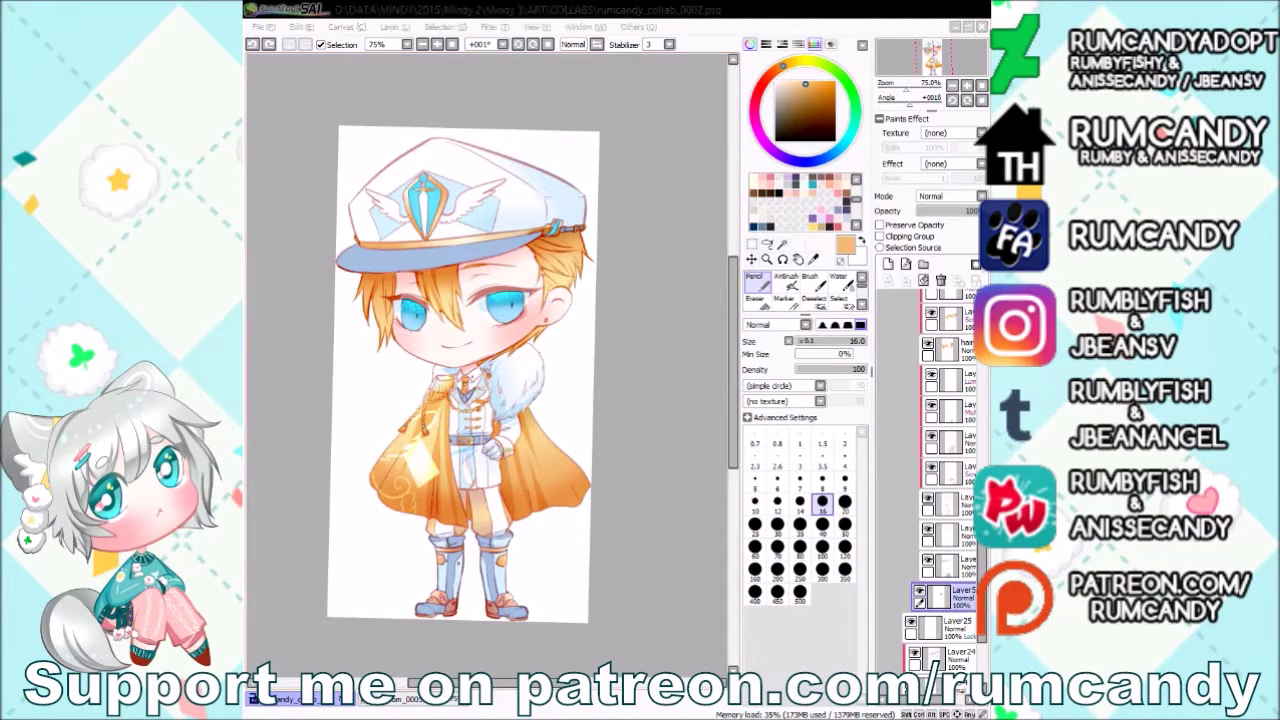
Add a folder inside Set3 holding Layer6 and Layer1, and paint yellow hair and white eye highlights on a new layer with the size 16 Pencil.
scroll(930, 400, "up", 5)
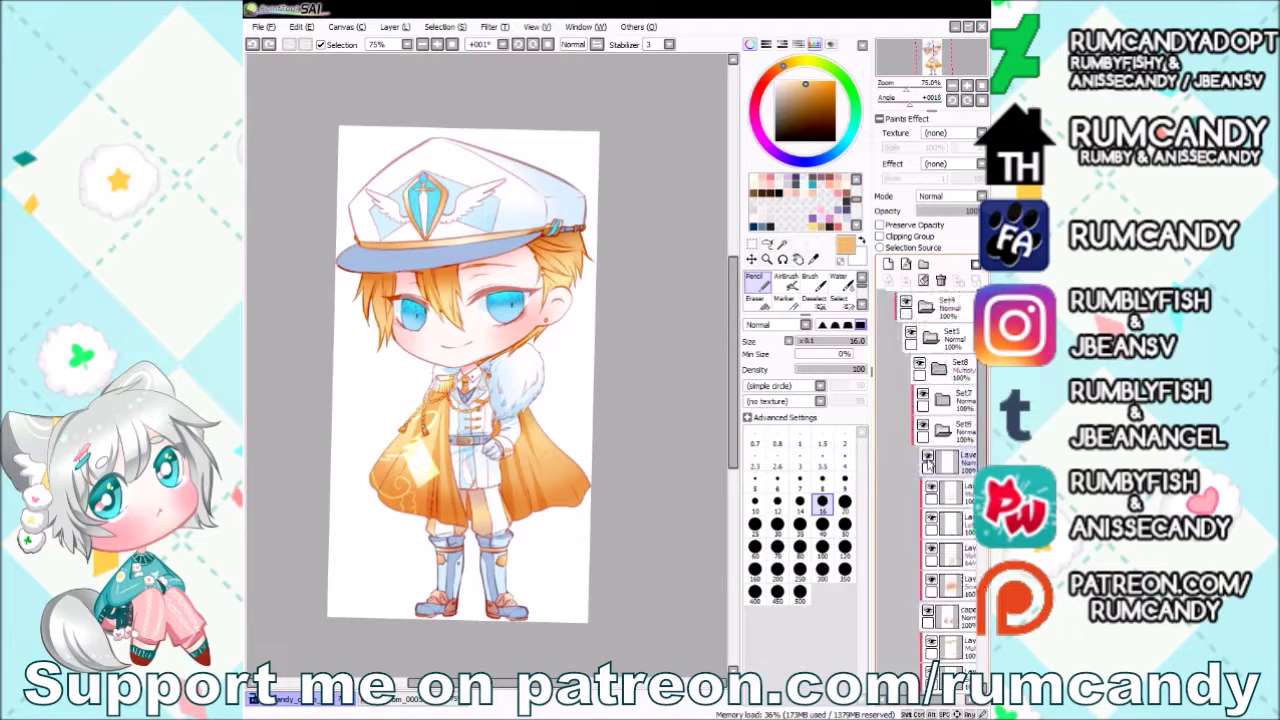
left_click(922, 264)
scroll(507, 275, "up", 2)
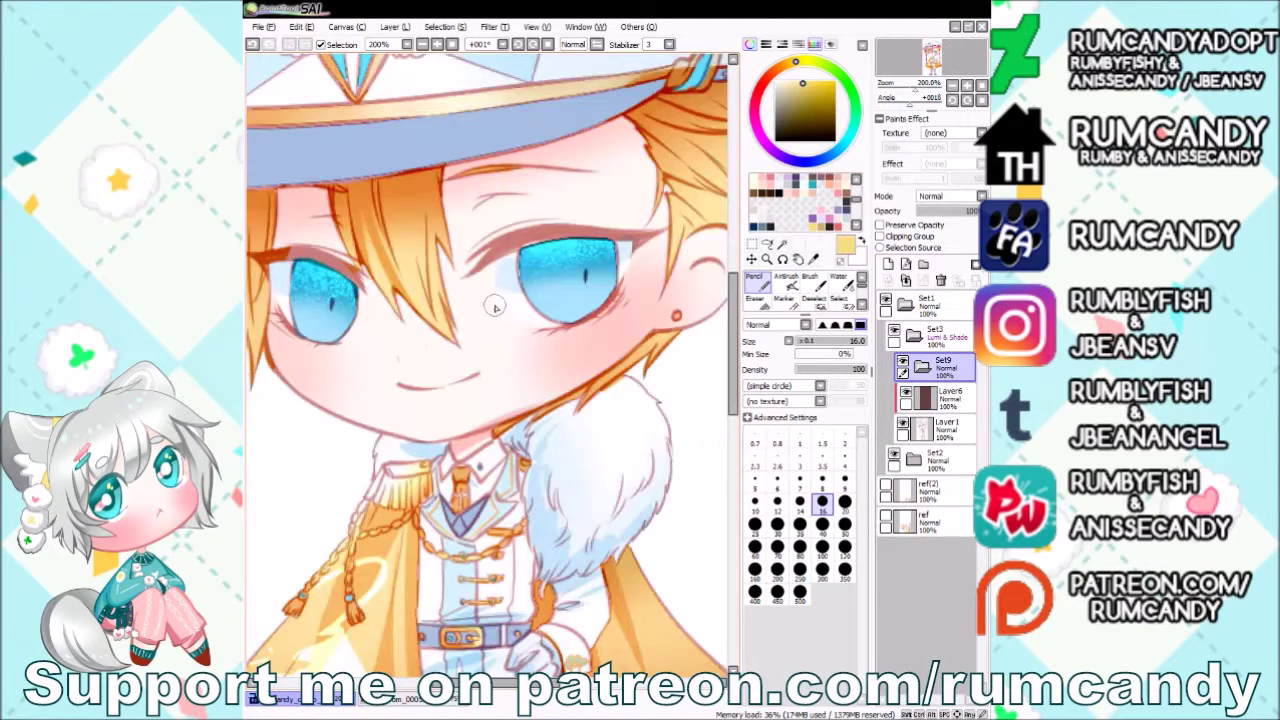
key("ctrl+shift+n")
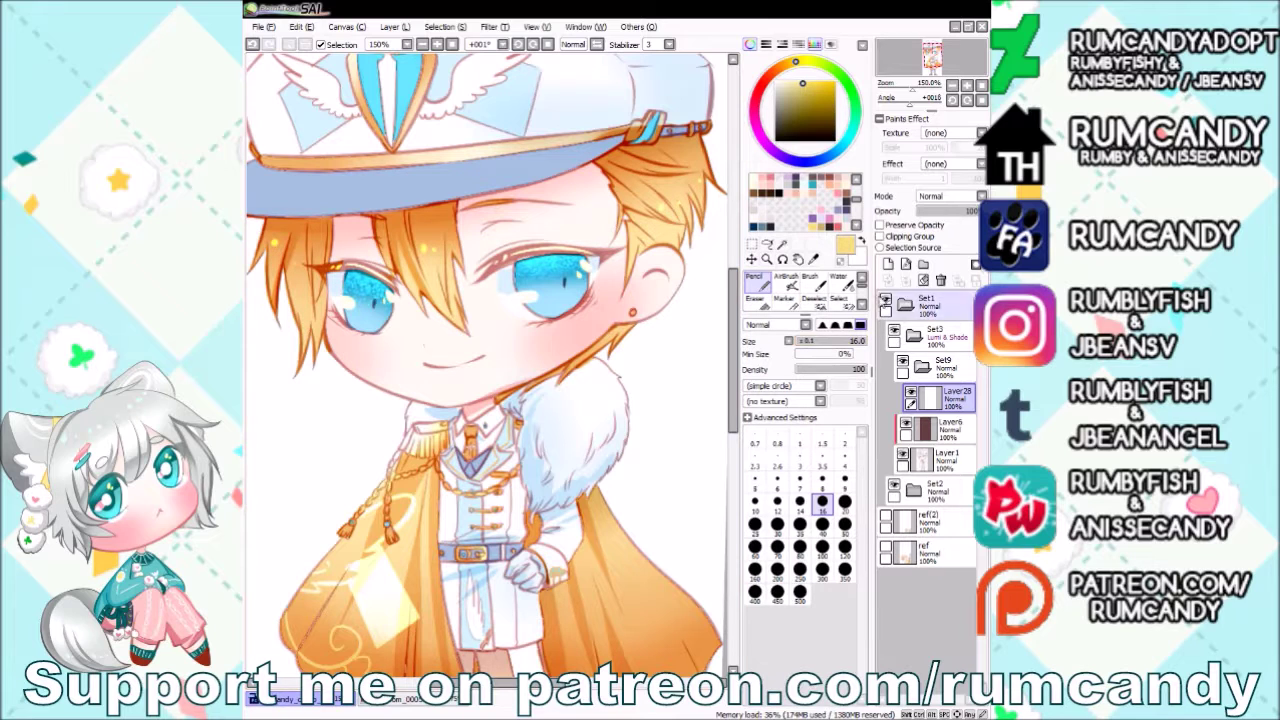
Add a layer clipped to the new highlight layer and tint the eye highlights light blue.
key("ctrl+shift+n")
left_click(880, 236)
left_click(510, 326, "alt")
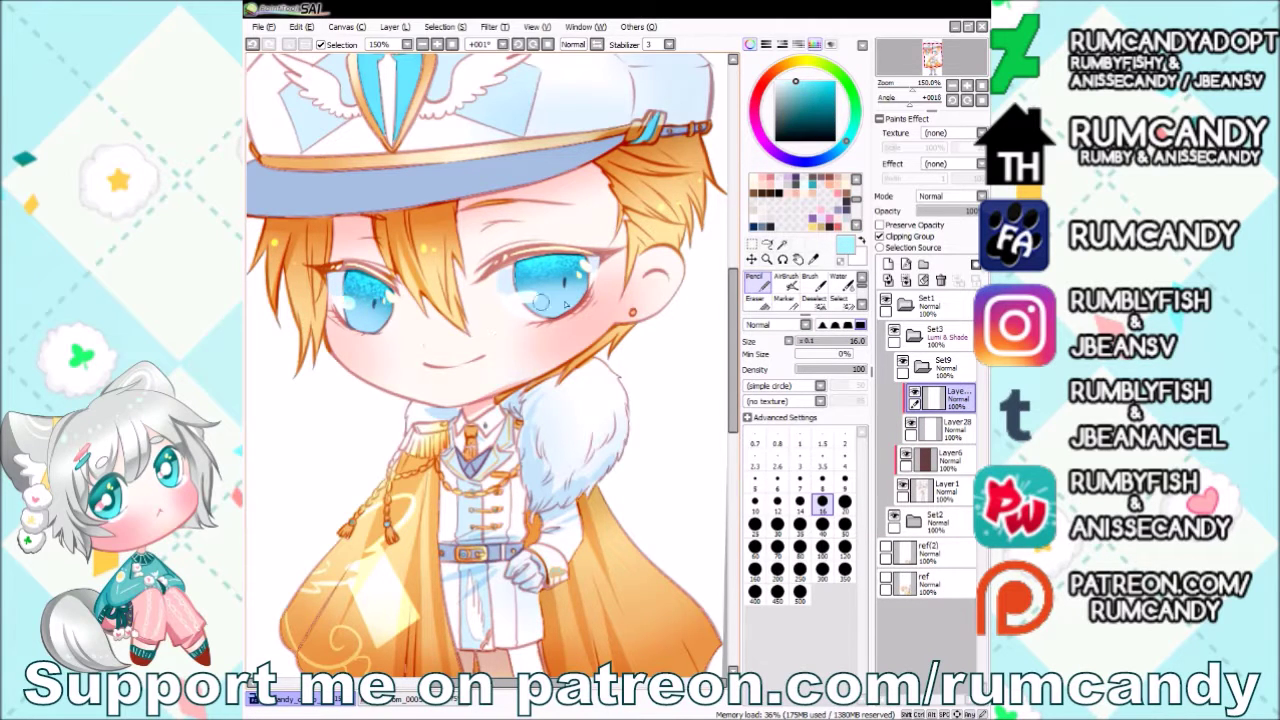
left_click(540, 302, "alt")
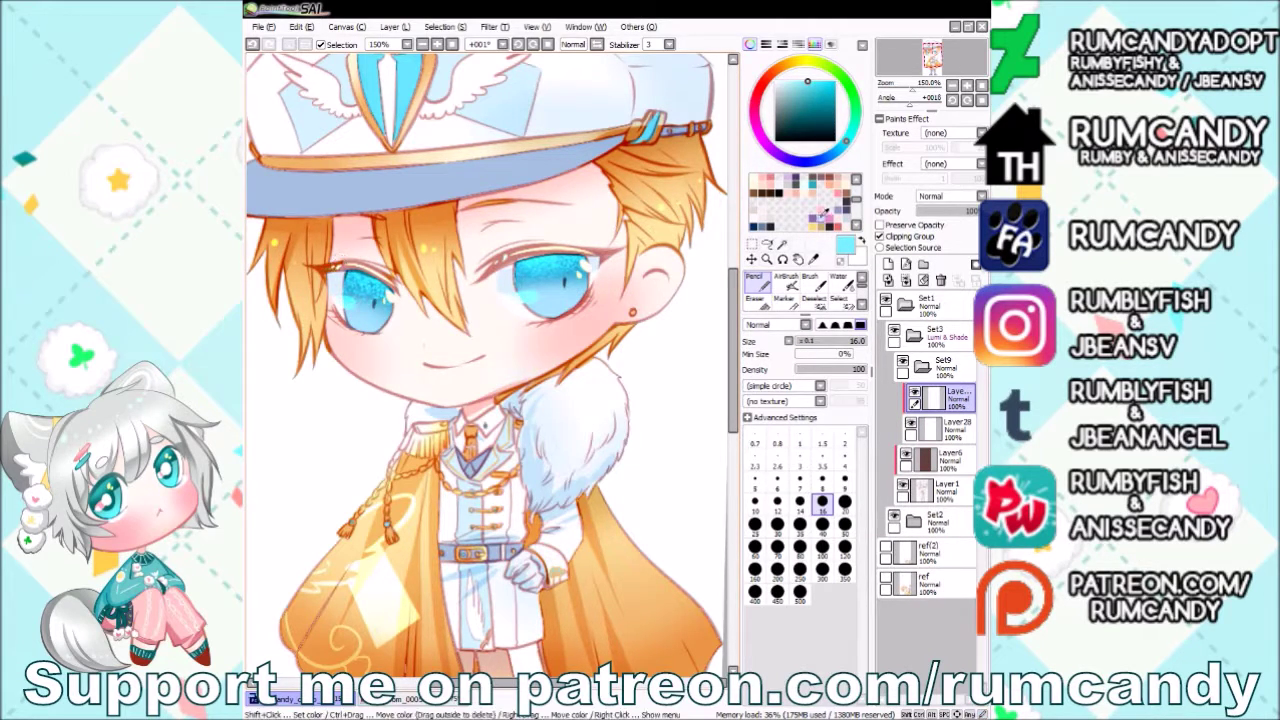
Colour the accents along both eyes' upper lash lines pink with the size 16 Pencil.
key("x")
left_click_drag(590, 246, 530, 250)
left_click_drag(348, 266, 397, 284)
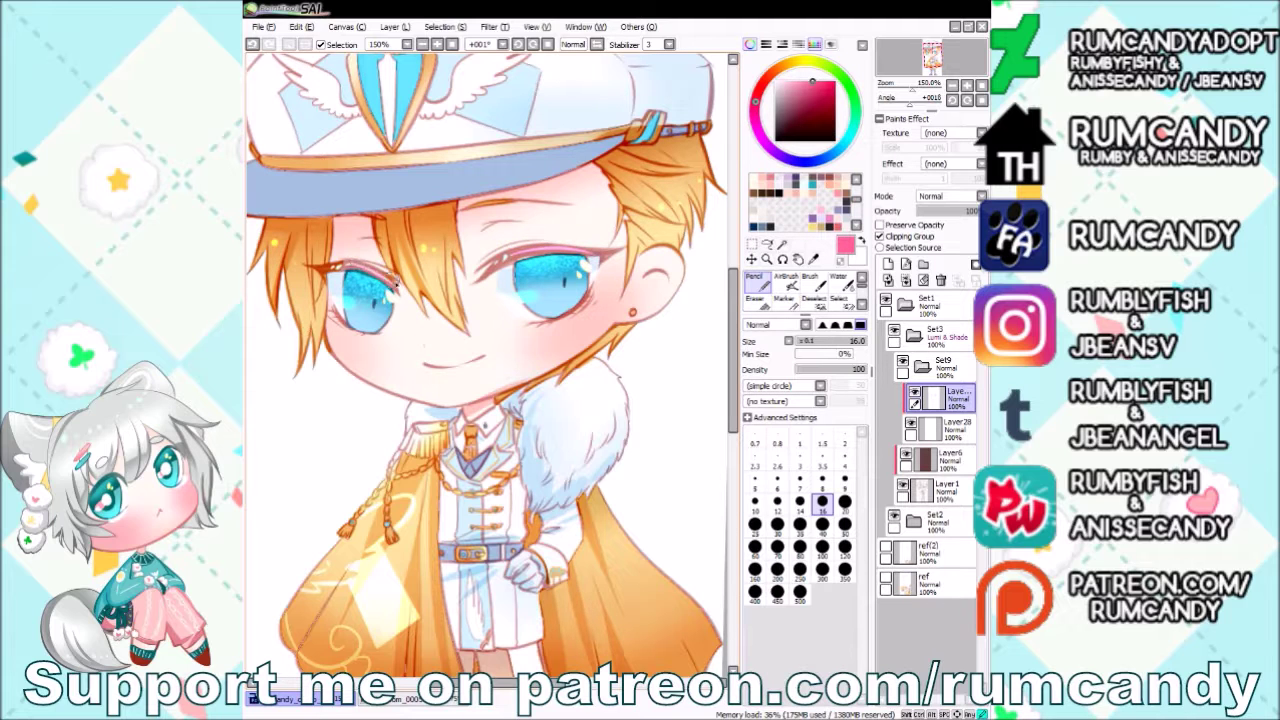
Add a clipped folder and a new layer above Layer6, and airbrush sampled blue over both eyes' upper lashes at size 40.
scroll(492, 279, "down", 2)
scroll(492, 279, "up", 2)
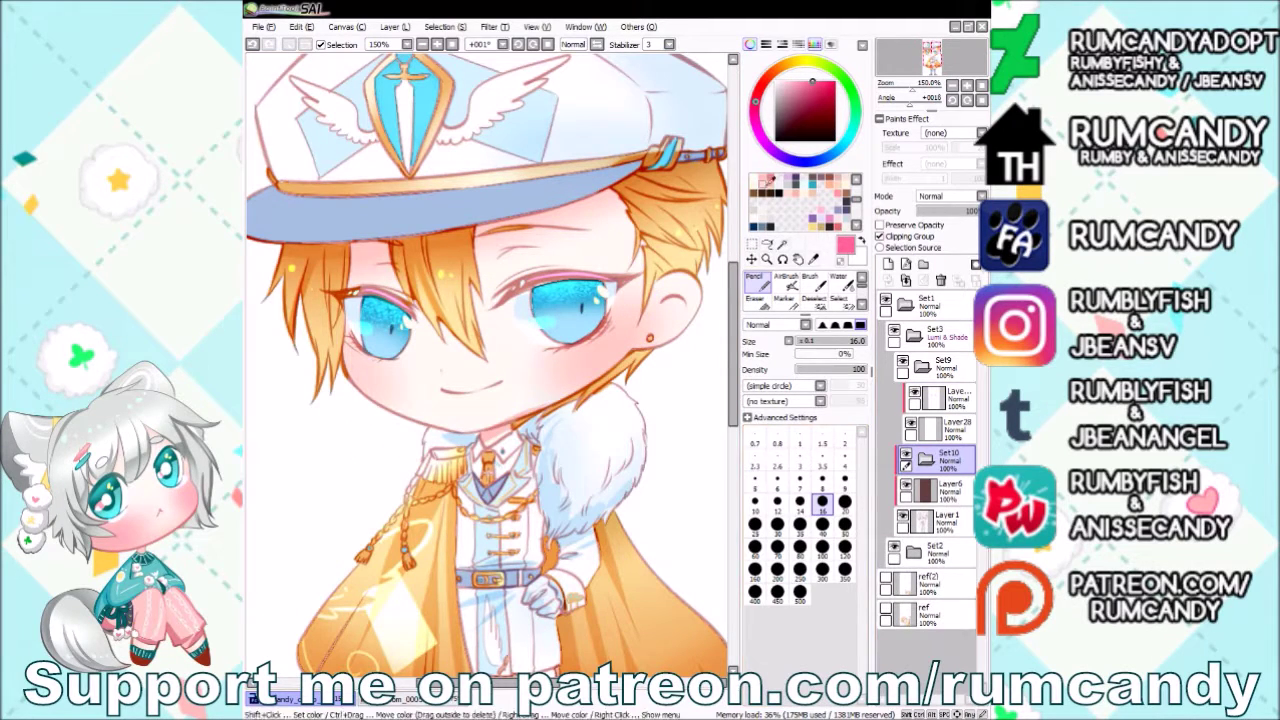
left_click(598, 296, "alt")
key("ctrl+shift+n")
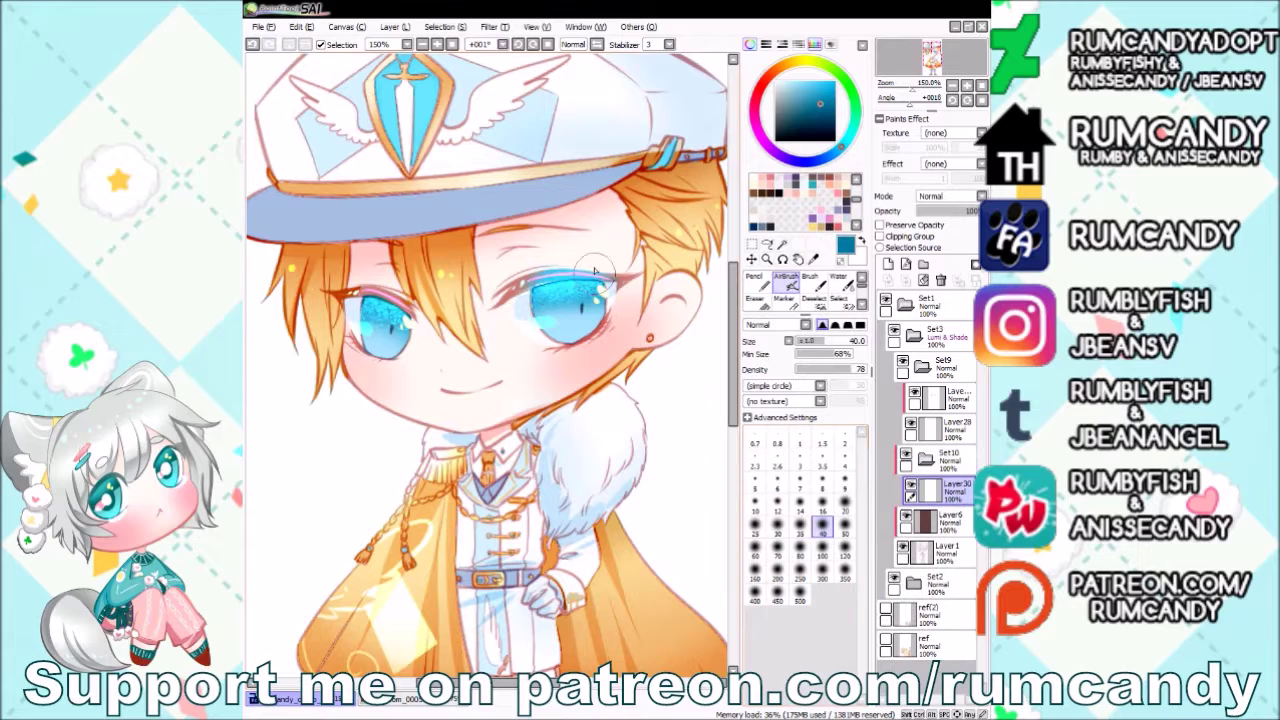
left_click_drag(548, 293, 543, 318)
left_click_drag(392, 292, 402, 330)
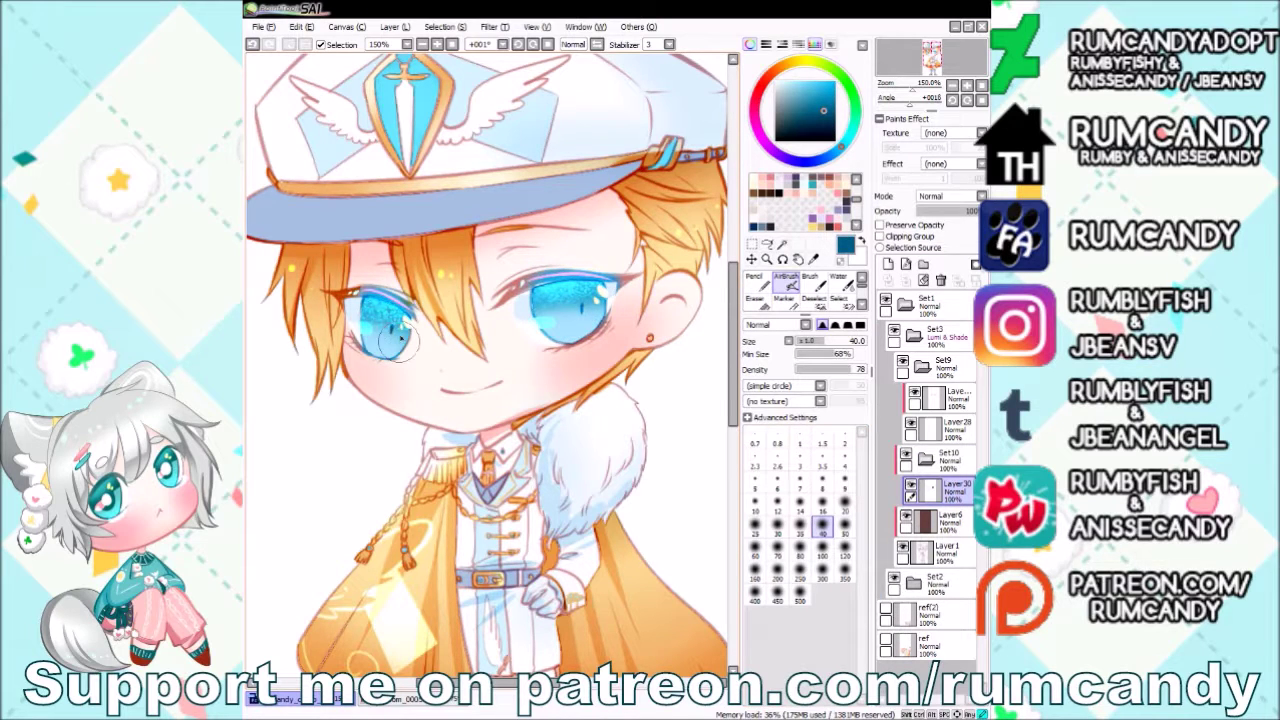
left_click_drag(545, 272, 600, 290)
left_click_drag(420, 300, 385, 370)
Airbrush dark blue over the line art of the hat, uniform and boots at size 80.
key("minus")
key("bracketright")
key("bracketright")
key("bracketright")
key("bracketright")
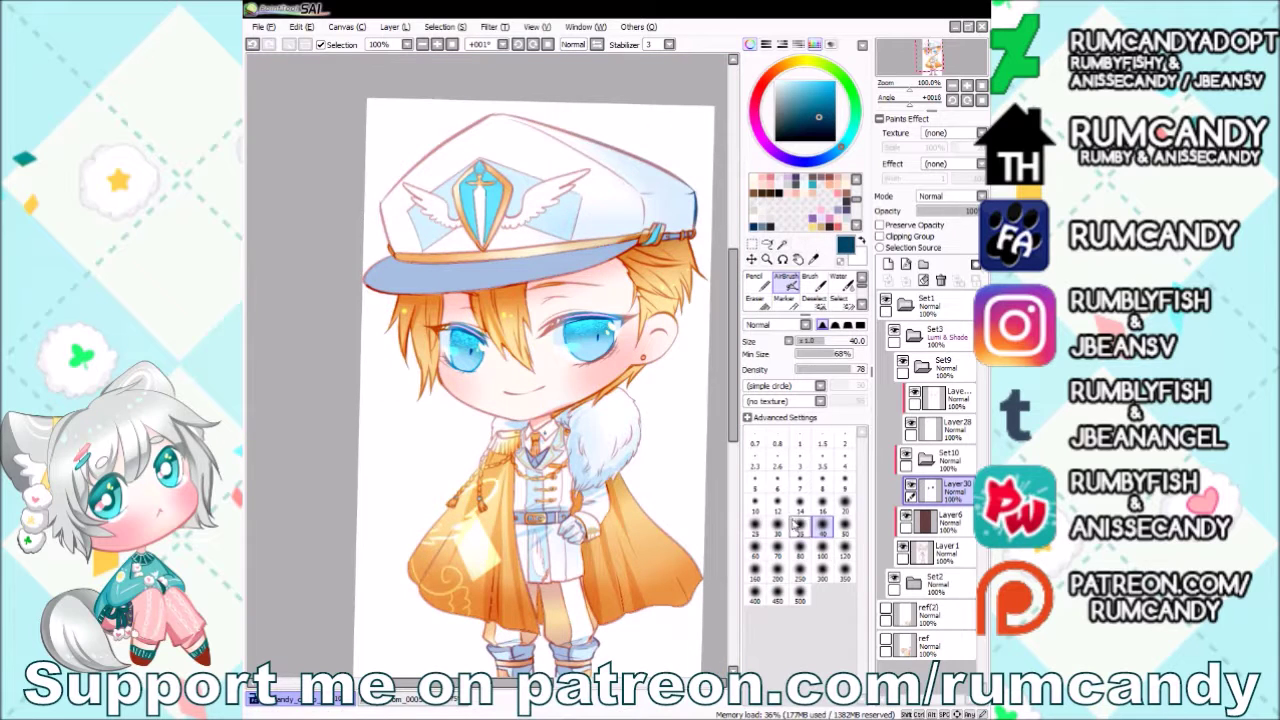
left_click_drag(520, 115, 690, 185)
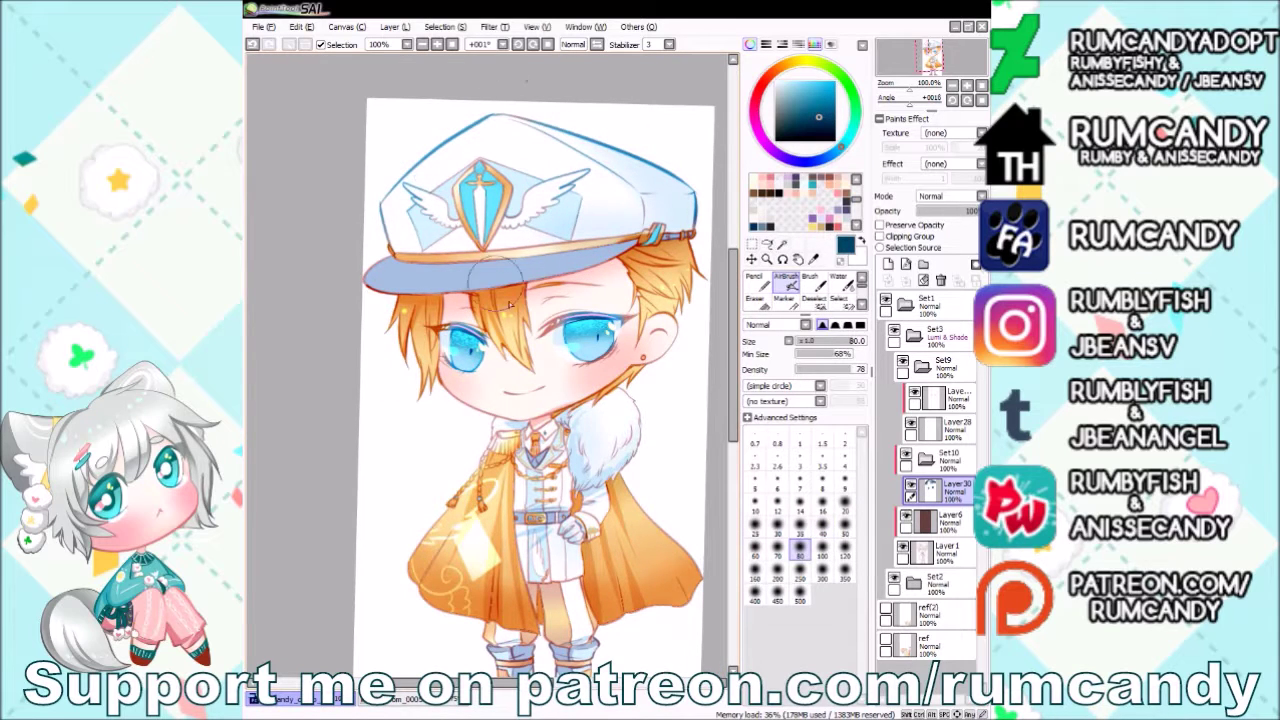
key("e")
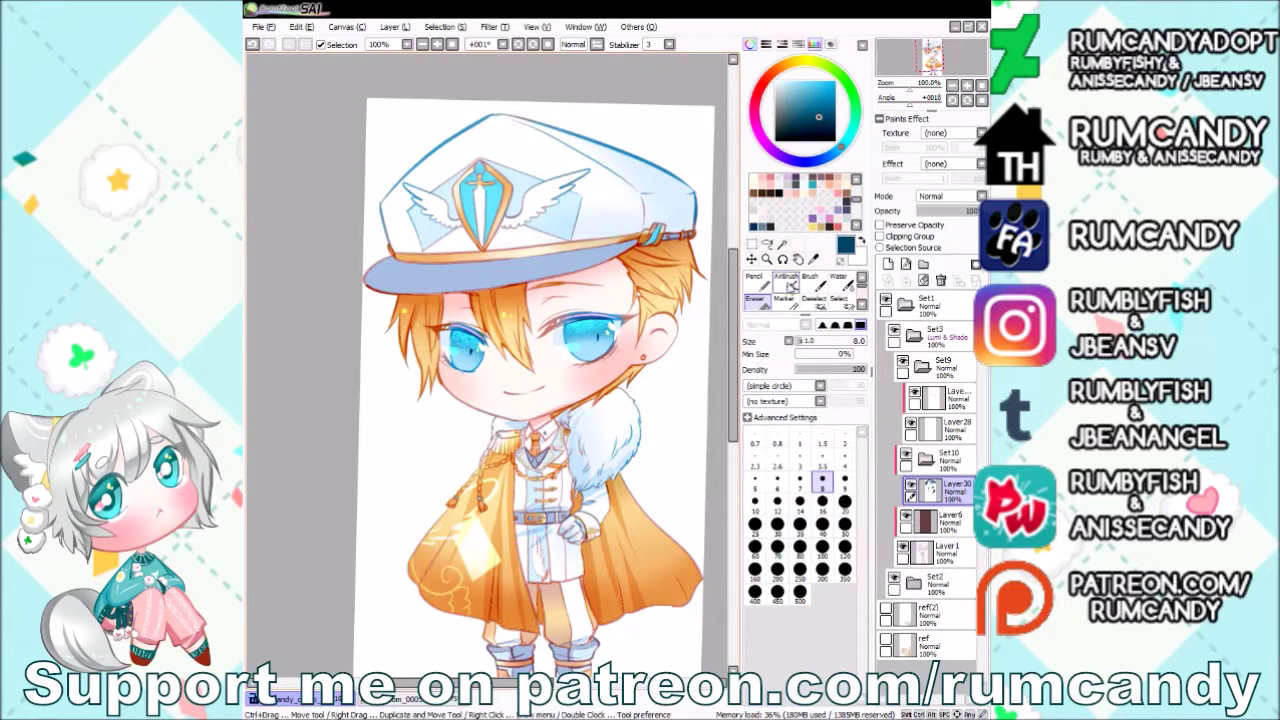
key("e")
scroll(575, 540, "down", 3)
mouse_move(582, 557)
left_mouse_down()
mouse_move(620, 594)
mouse_move(493, 525)
mouse_move(487, 505)
mouse_move(468, 579)
mouse_move(542, 542)
mouse_move(552, 505)
left_mouse_up()
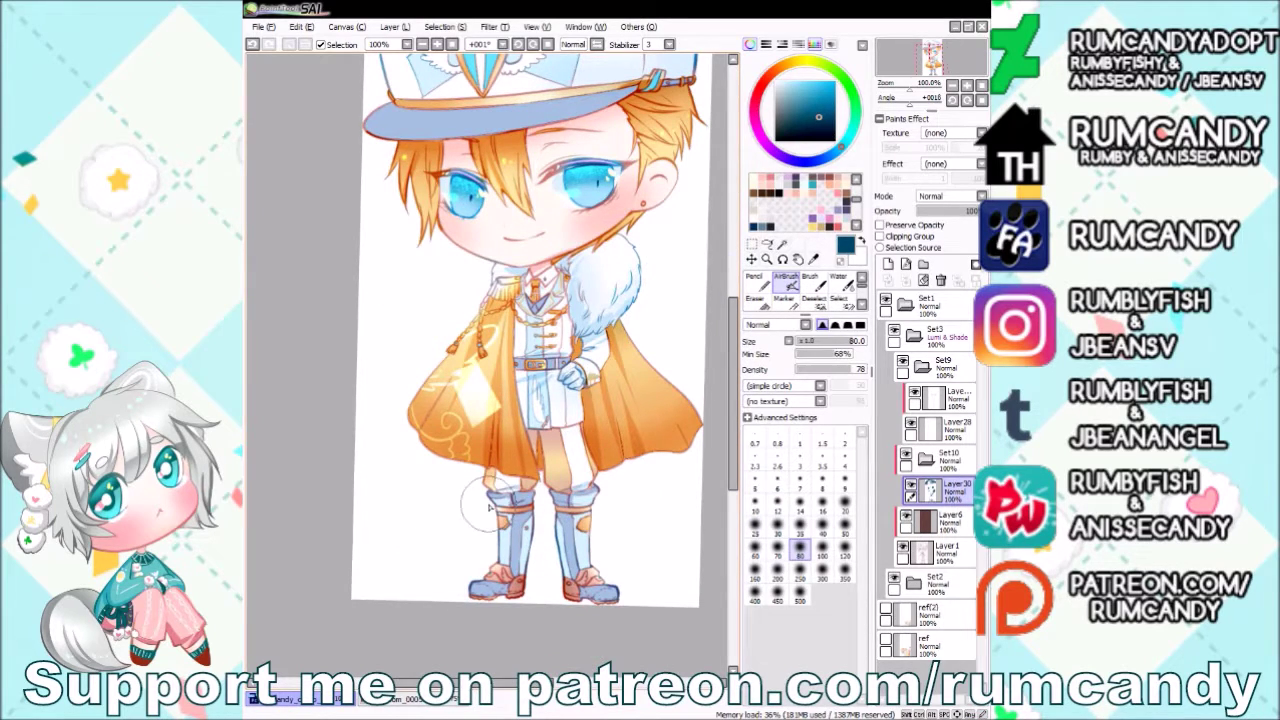
scroll(500, 505, "down", 1)
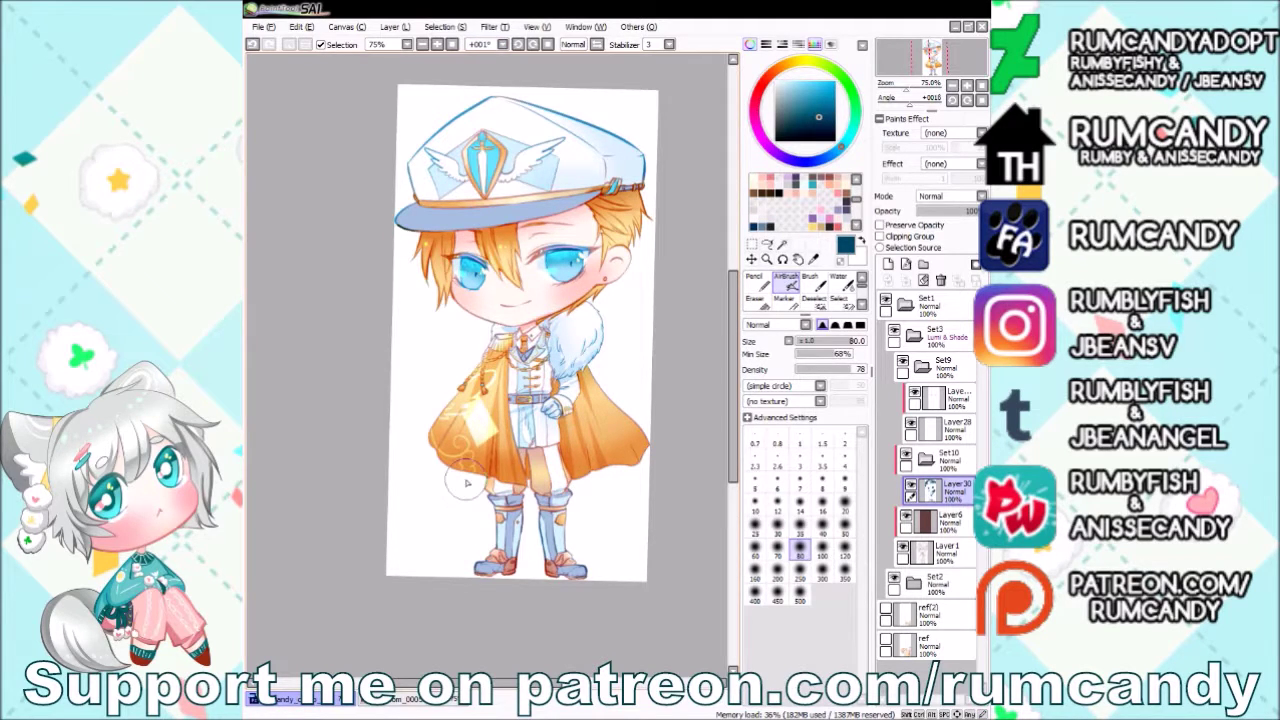
left_click(945, 397)
left_click(782, 244)
left_click(488, 295)
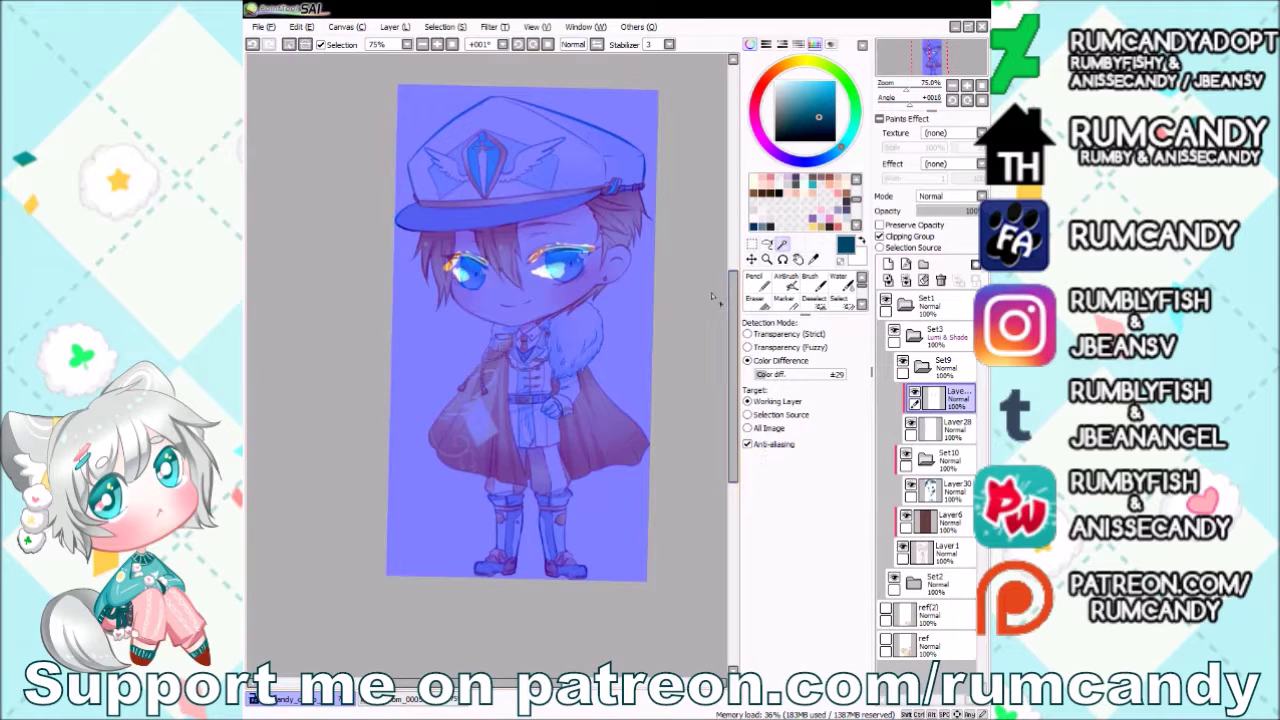
key("ctrl+d")
Tint the highlights on clipped Layer29 with light blue, using the Pencil at size 80.
left_click(754, 281)
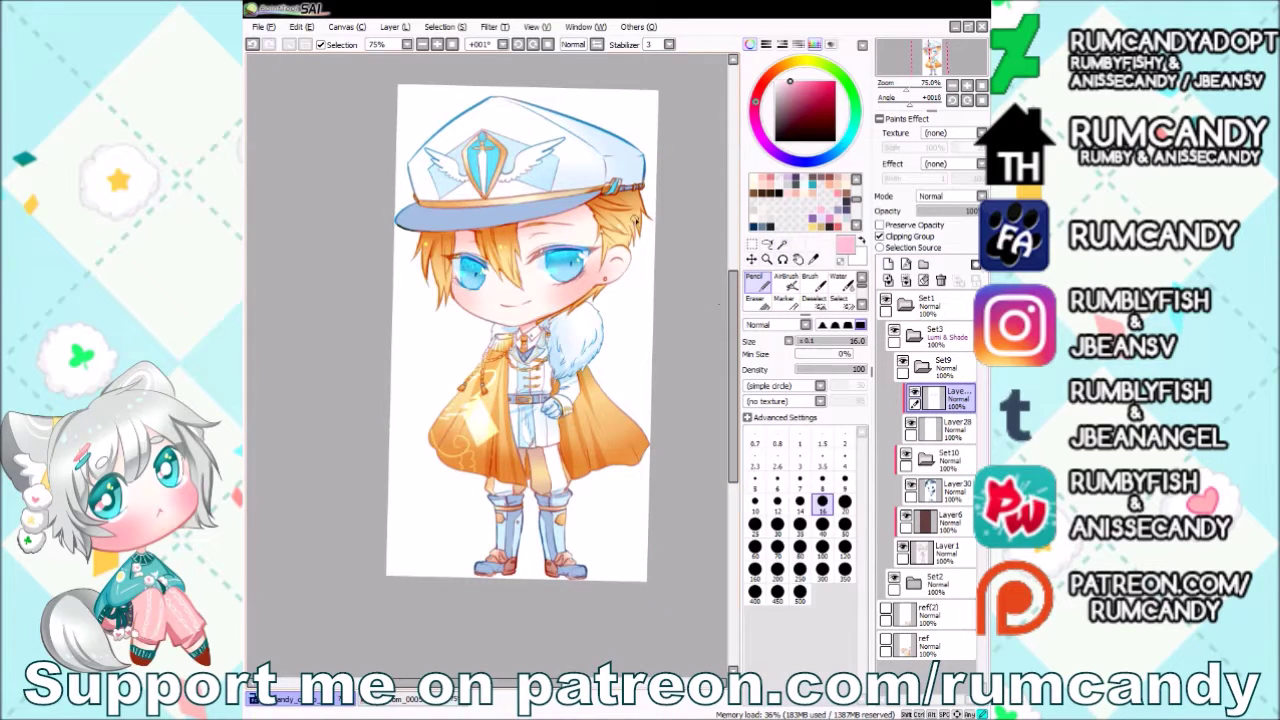
left_click(777, 570)
left_click(800, 547)
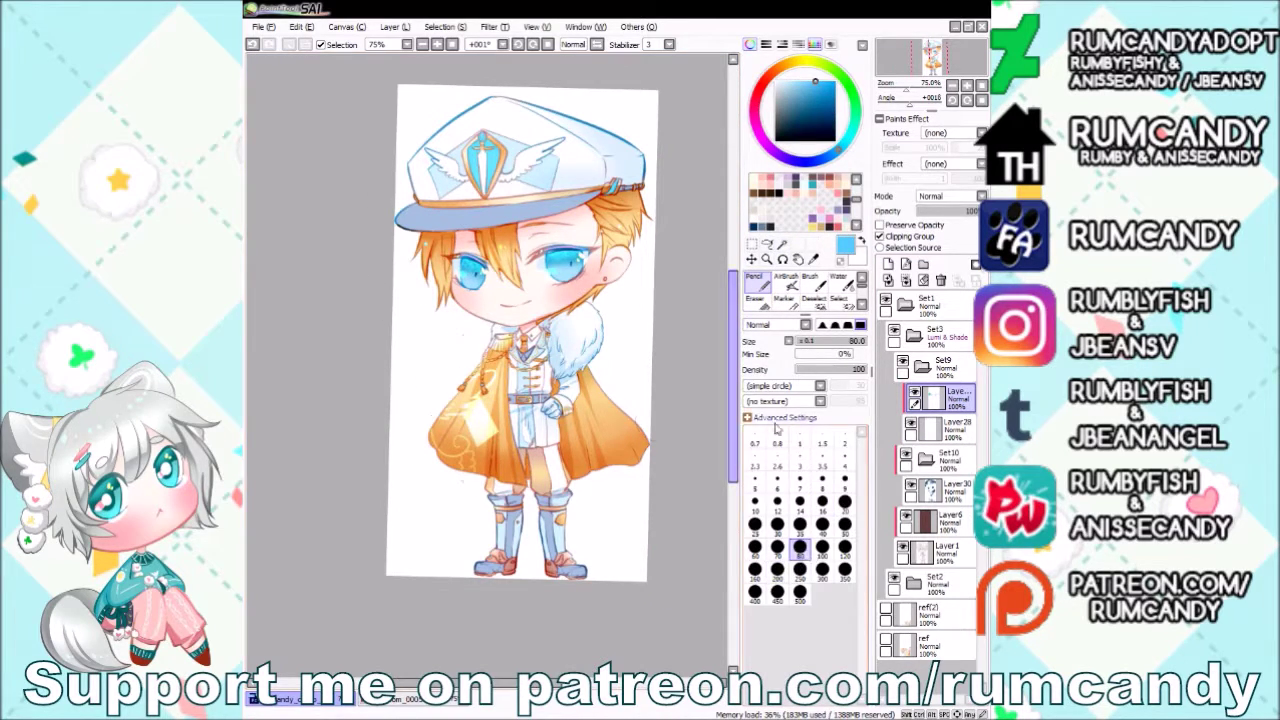
Touch up the line art colour around the collar and hat on Layer30 with sampled slate blue and the size 35 Pencil.
left_click(940, 488)
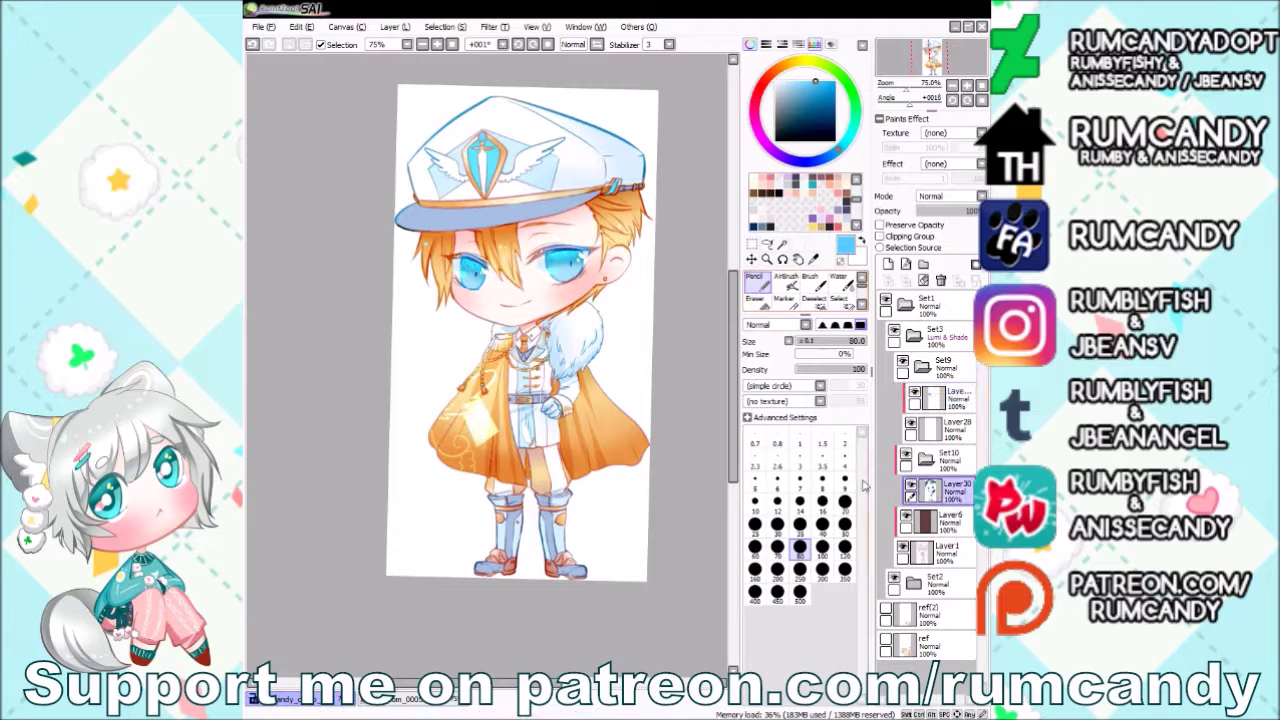
left_click(800, 524)
left_click(522, 354, "alt")
left_click(520, 354, "alt")
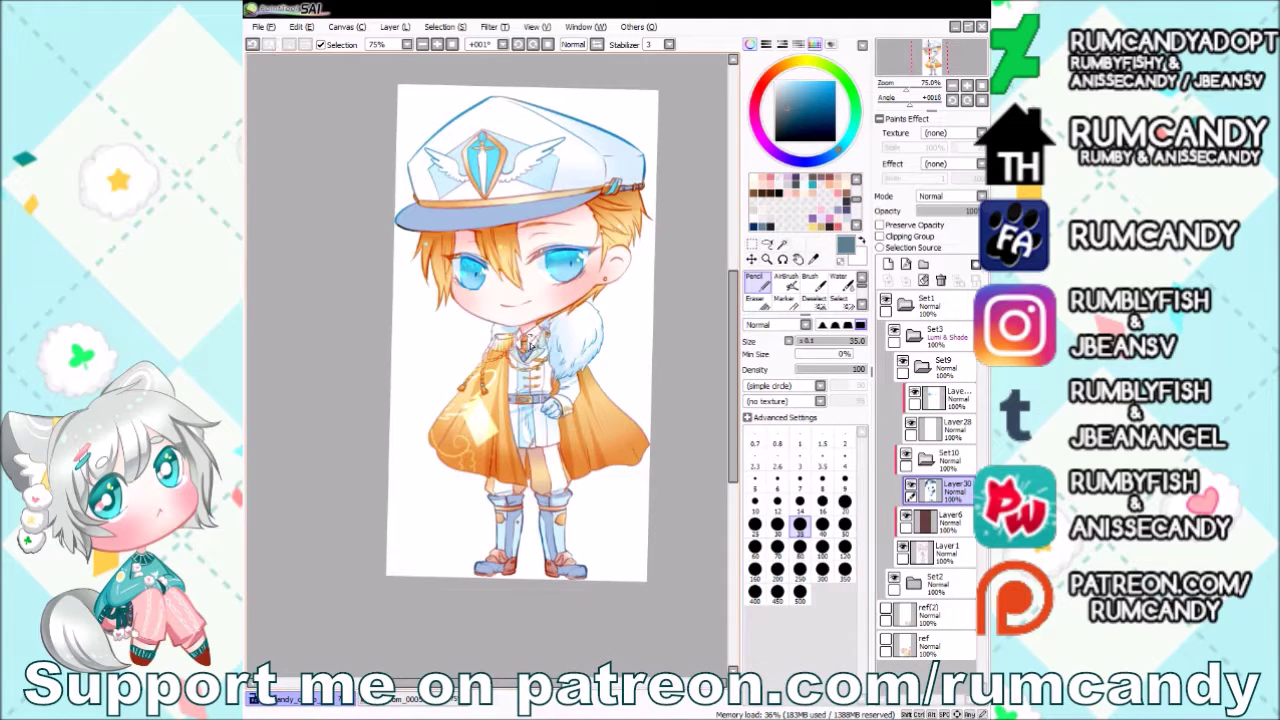
left_click(535, 342, "alt")
scroll(420, 72, "up", 2)
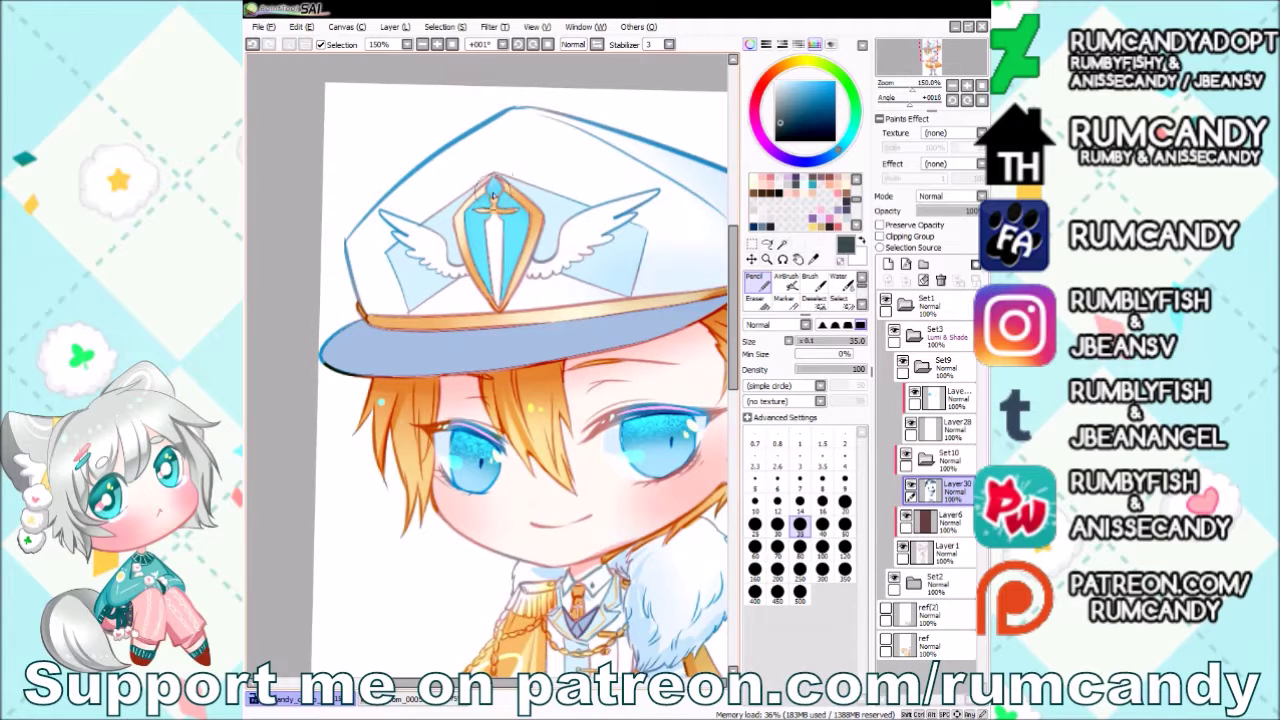
Colour the gem atop the hat emblem with sampled blue on the layer inside Set8, and accent it on a new layer atop Set9.
scroll(930, 480, "down", 3)
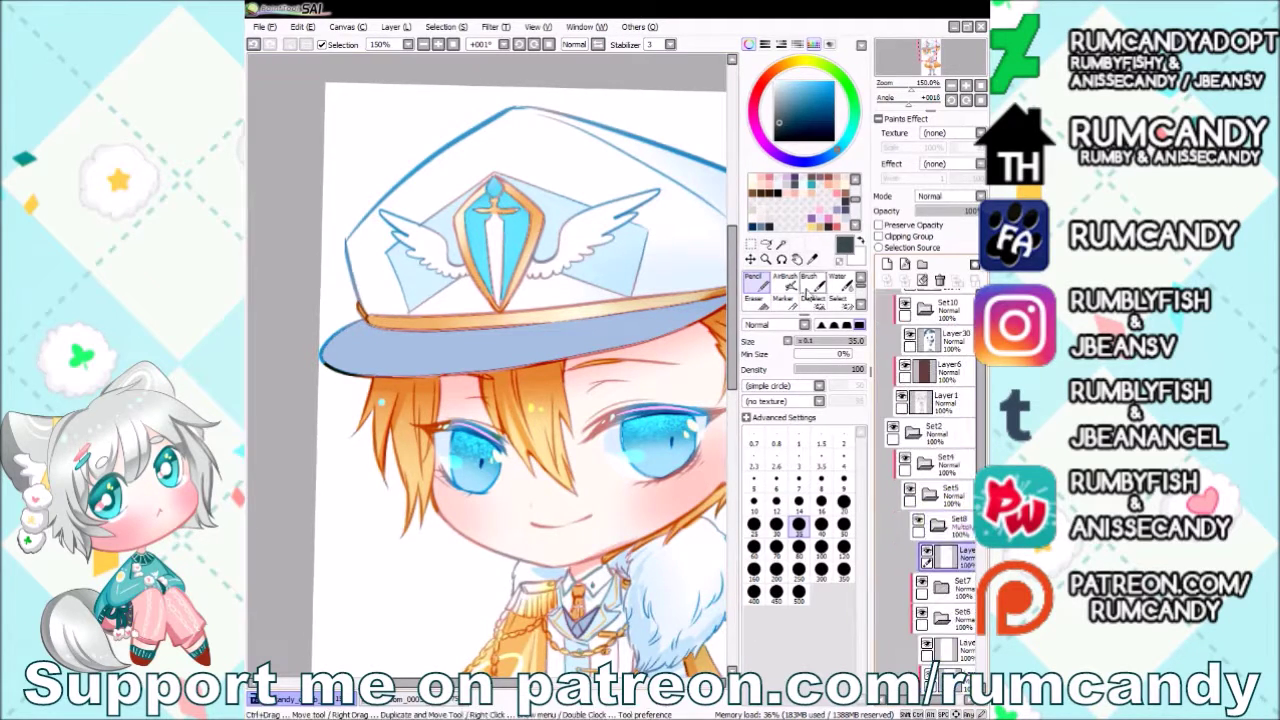
left_click(945, 556)
left_click(494, 188, "alt")
left_click(494, 182, "alt")
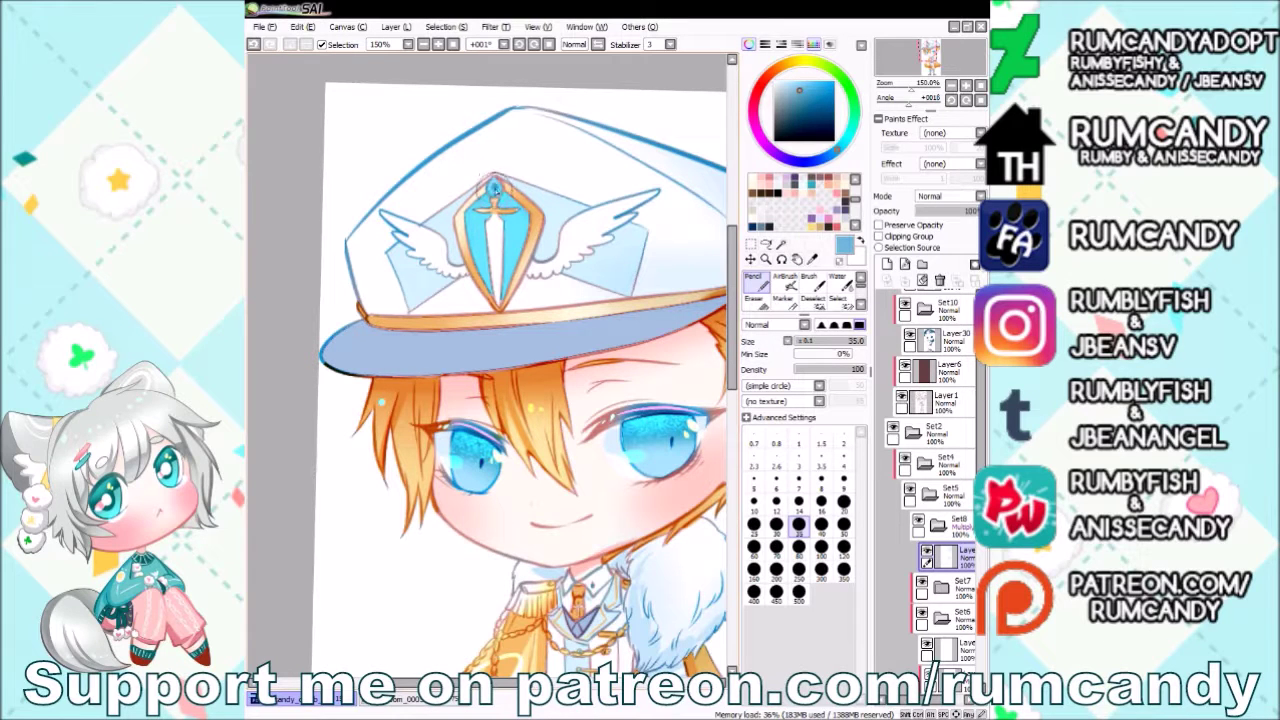
scroll(930, 480, "up", 3)
left_click(940, 330)
left_click(490, 185, "alt")
scroll(490, 185, "down", 2)
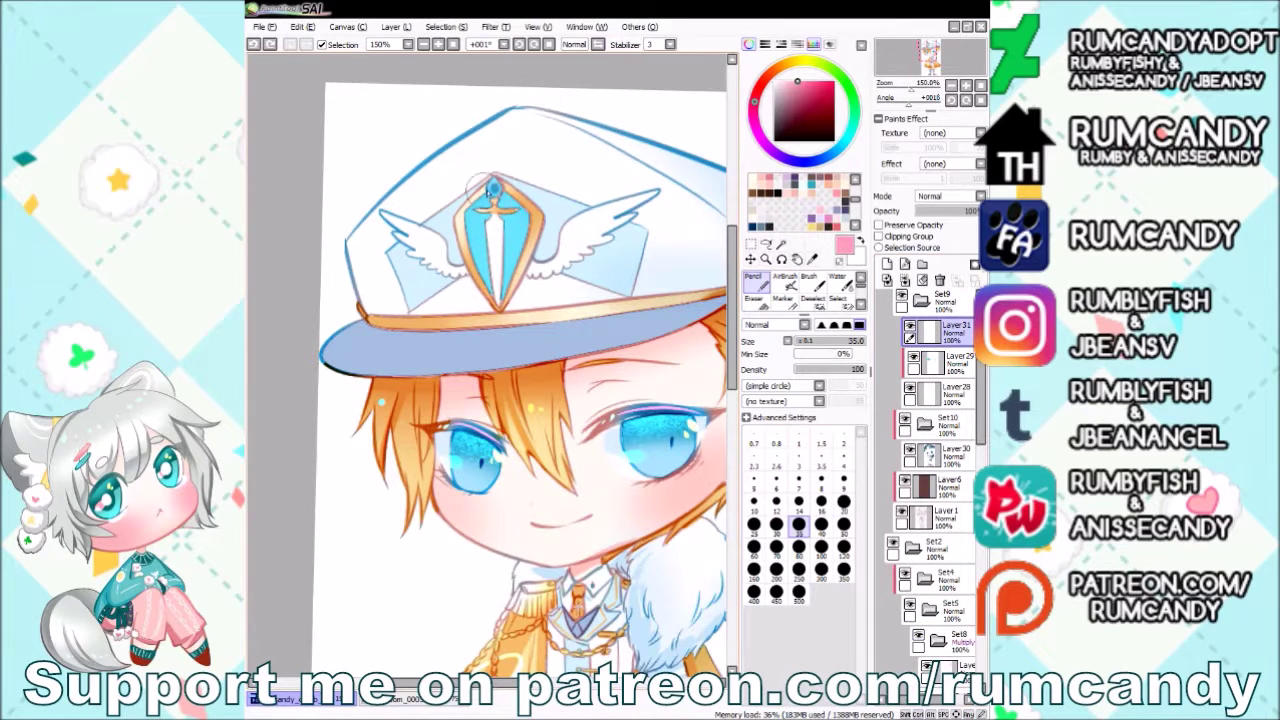
Airbrush sampled slate blue over the hat's line art on Layer30 at size 80.
scroll(424, 295, "down", 2)
scroll(424, 295, "up", 1)
left_click(940, 455)
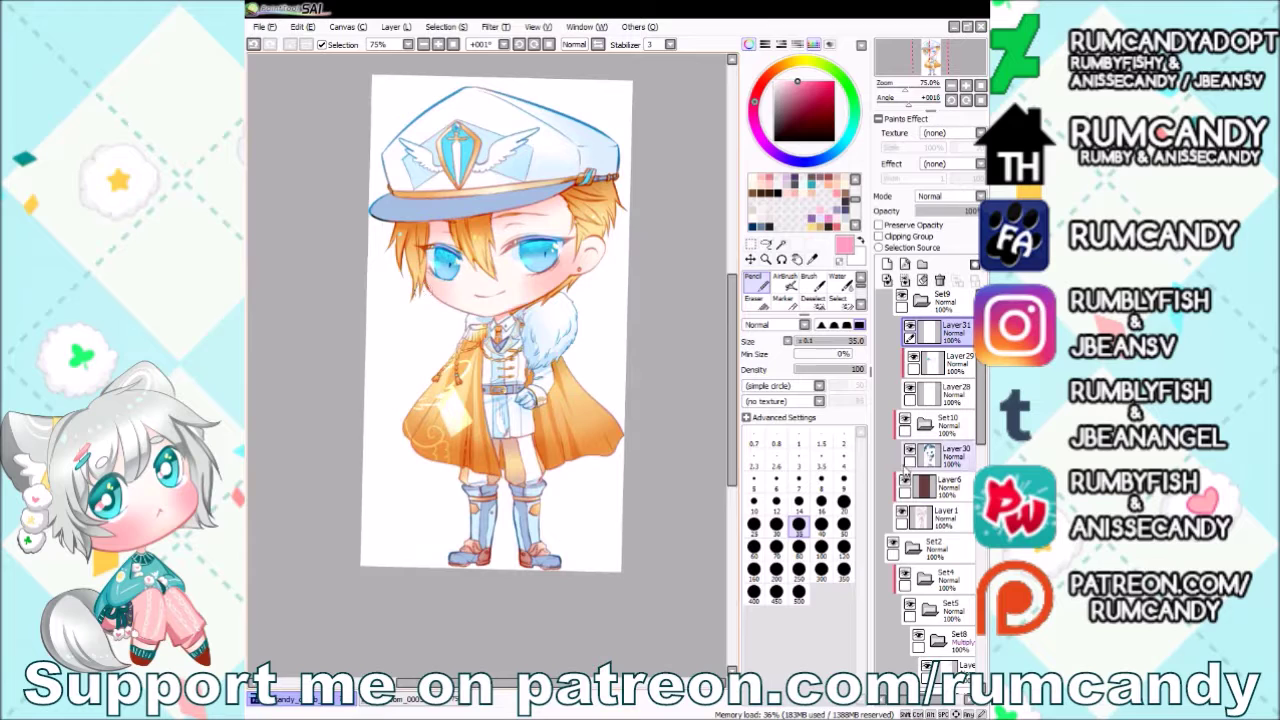
left_click(490, 170, "alt")
left_click(490, 170, "alt")
key("v")
left_click(493, 158, "alt")
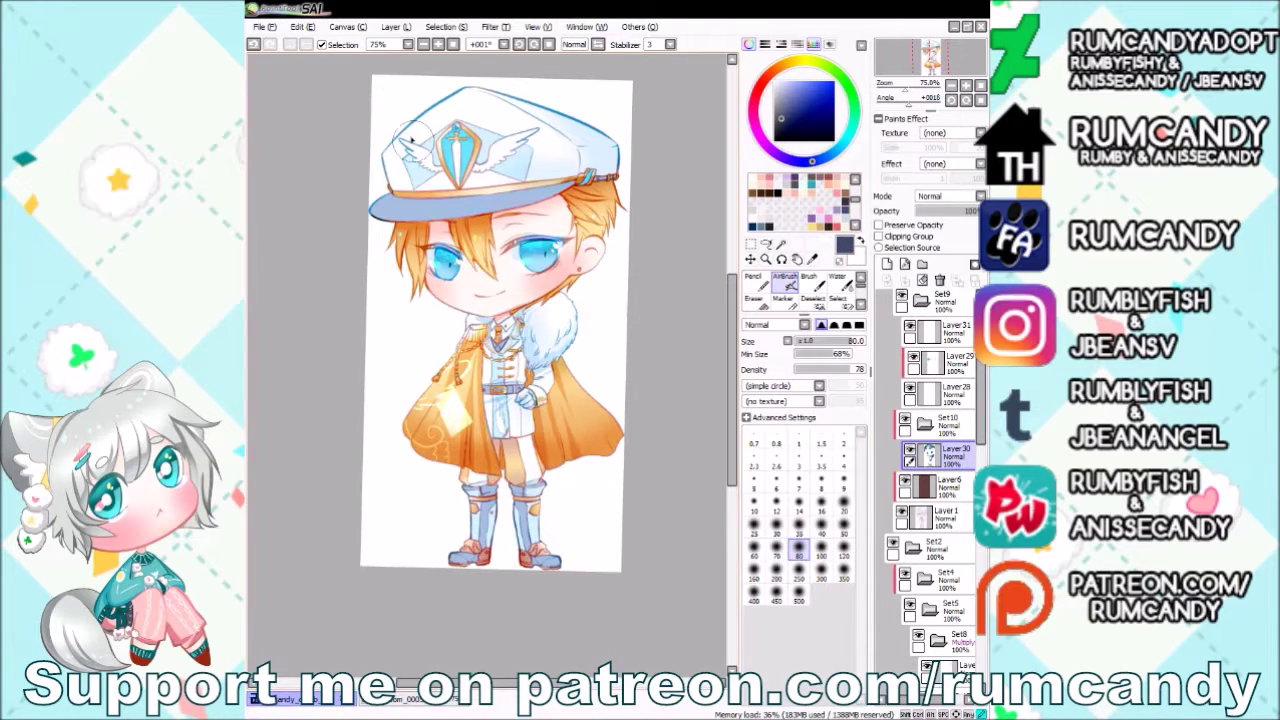